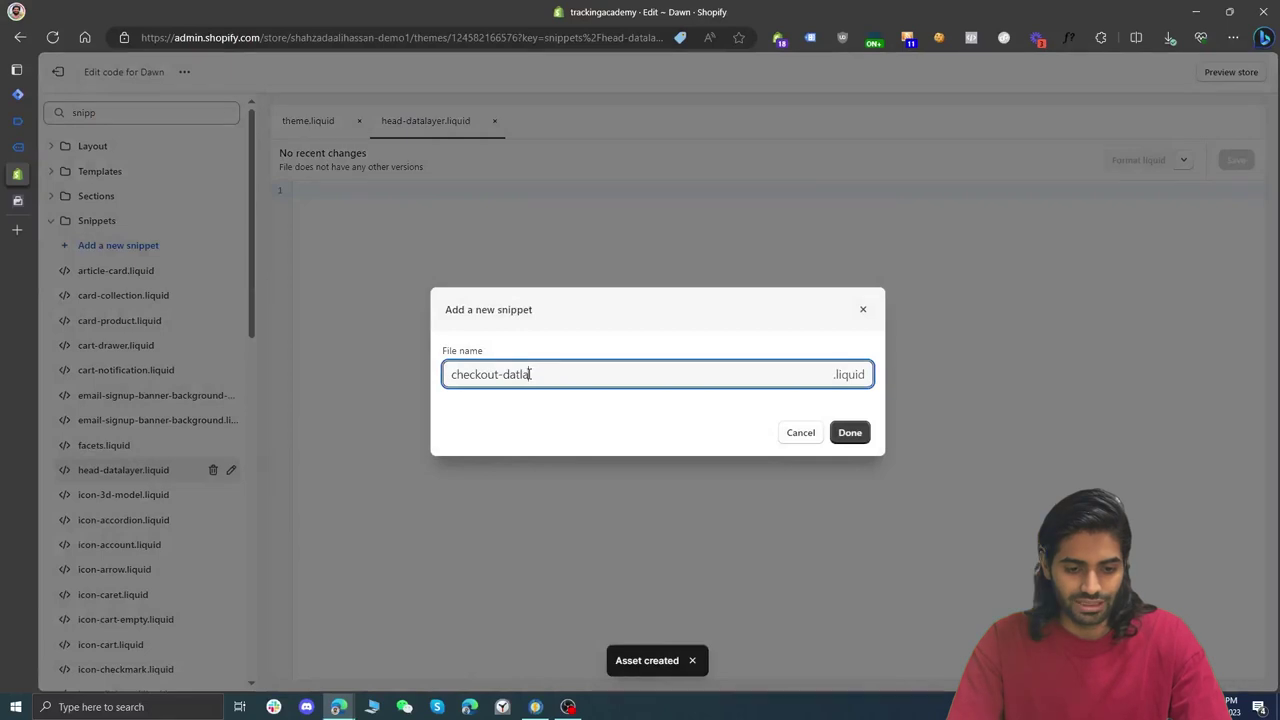
Create the checkout-datalayer snippet, and paste the copied user data layer script into head-datalayer.liquid and save it.
key(Return)
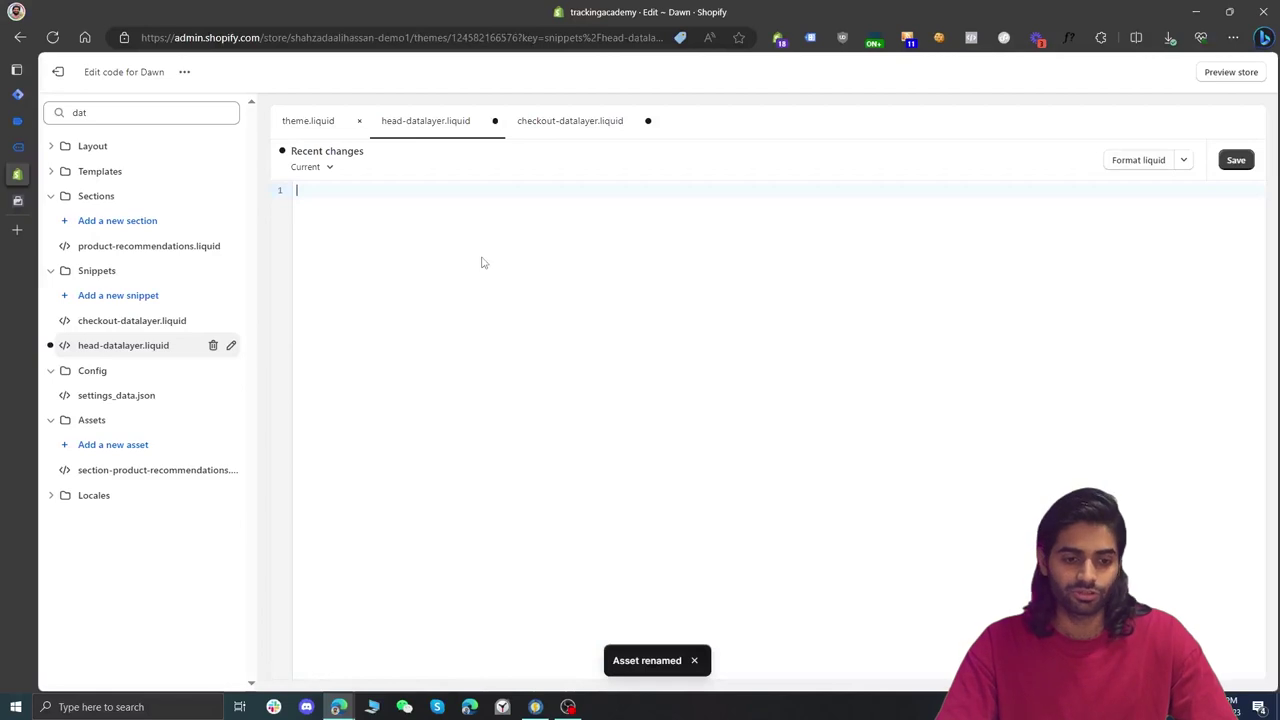
key(ctrl+v)
key(ctrl+s)
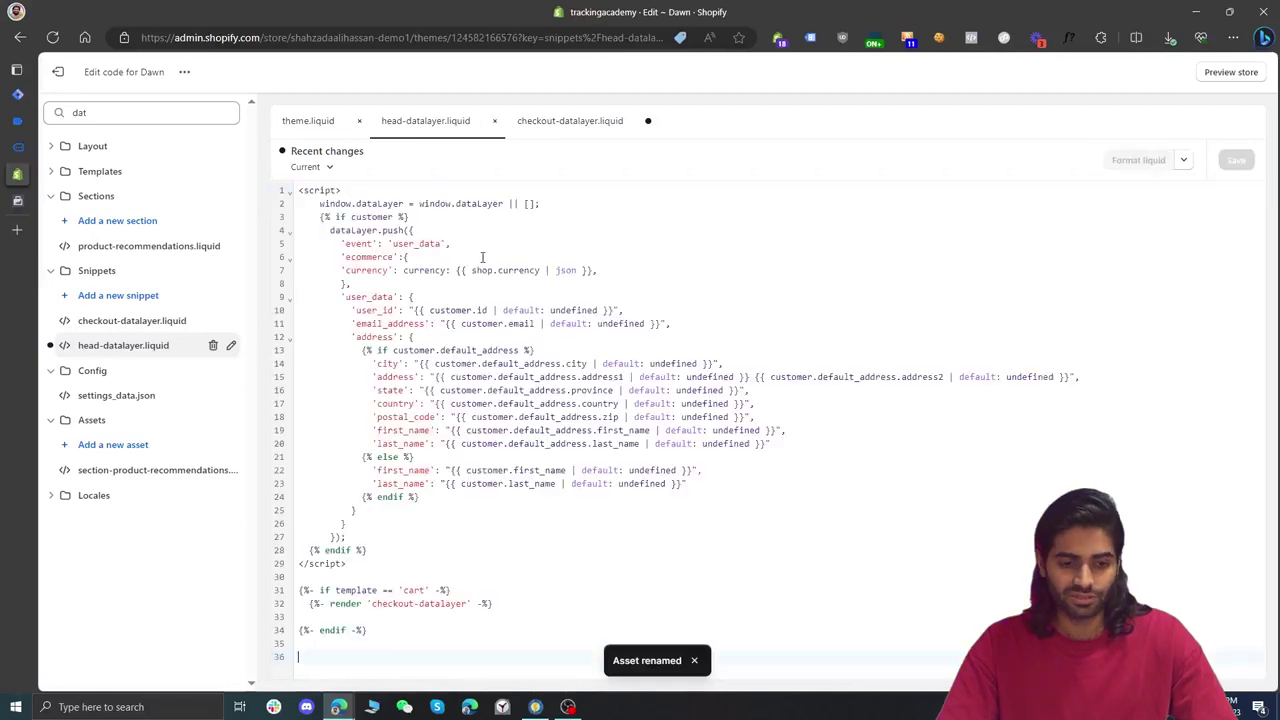
Paste the copied view-cart and begin-checkout scripts into checkout-datalayer.liquid and save the file.
click(551, 126)
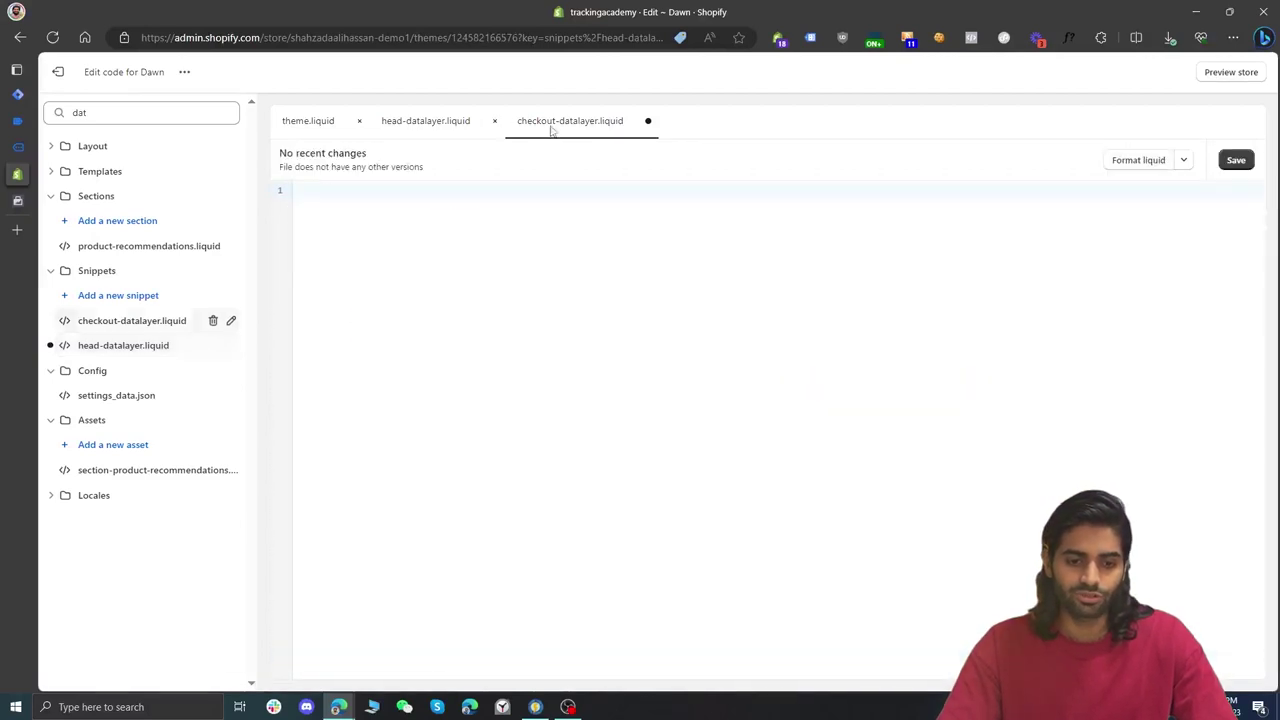
key(super+v)
key(Return)
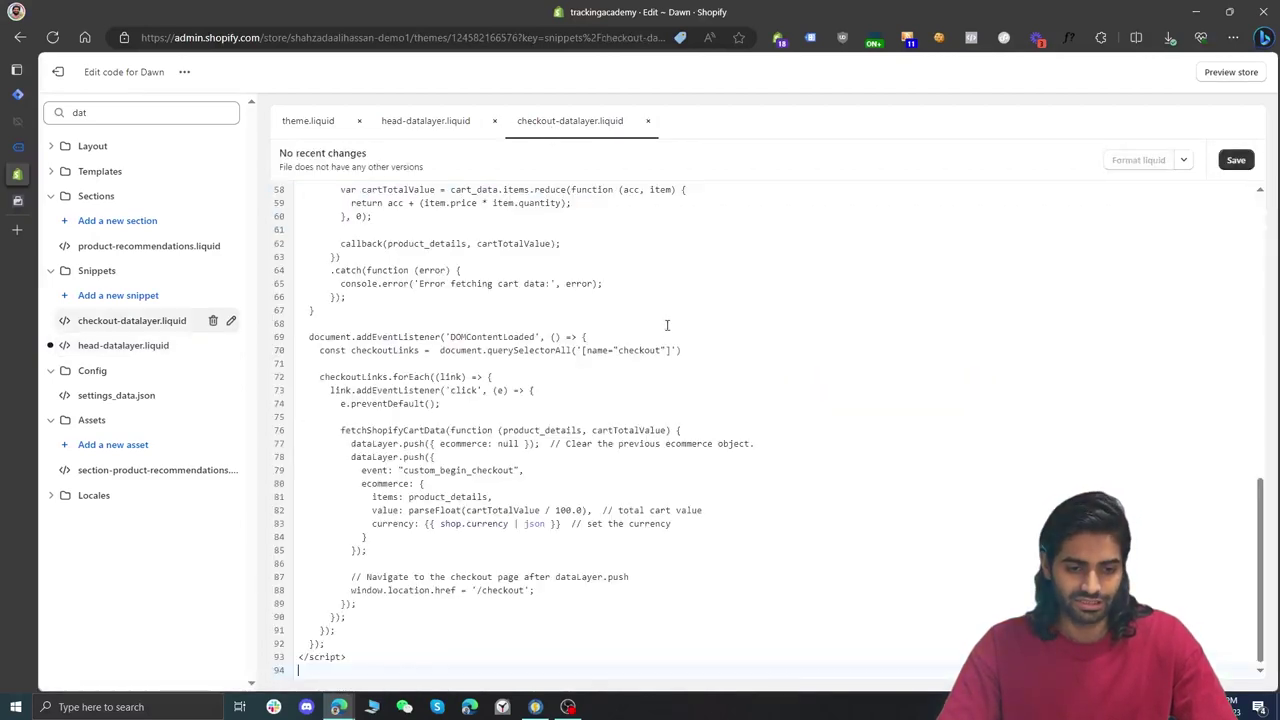
key(ctrl+s)
scroll(679, 332, up, 4)
scroll(679, 332, up, 5)
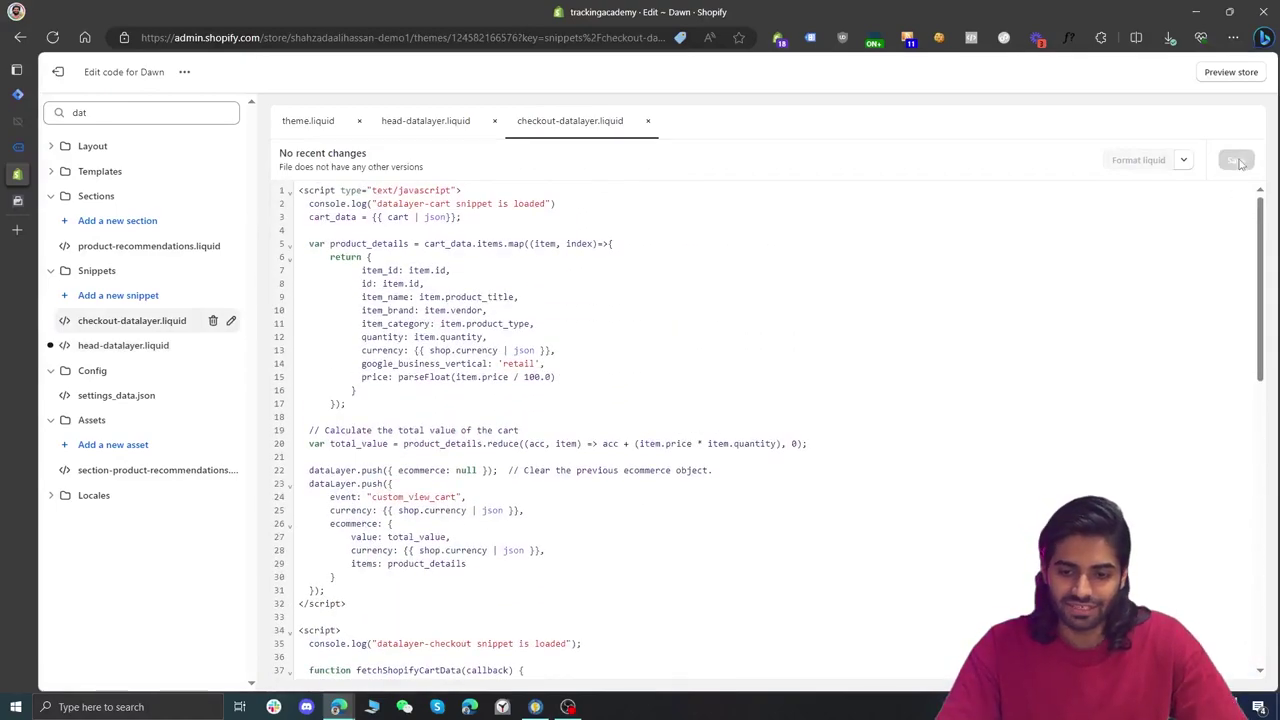
Find the "<body" tag in theme.liquid and add blank lines after the Google Tag Manager noscript block.
click(308, 120)
scroll(573, 376, down, 20)
scroll(573, 376, down, 15)
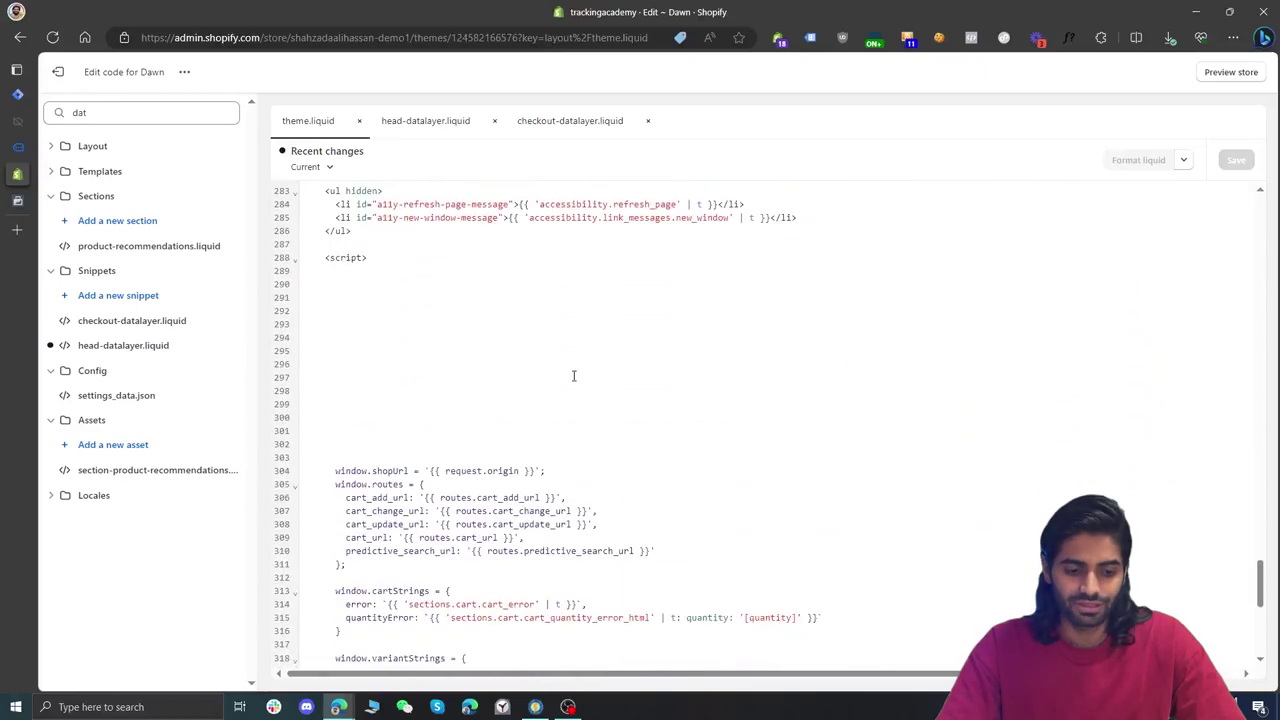
scroll(573, 376, down, 5)
scroll(573, 376, up, 2)
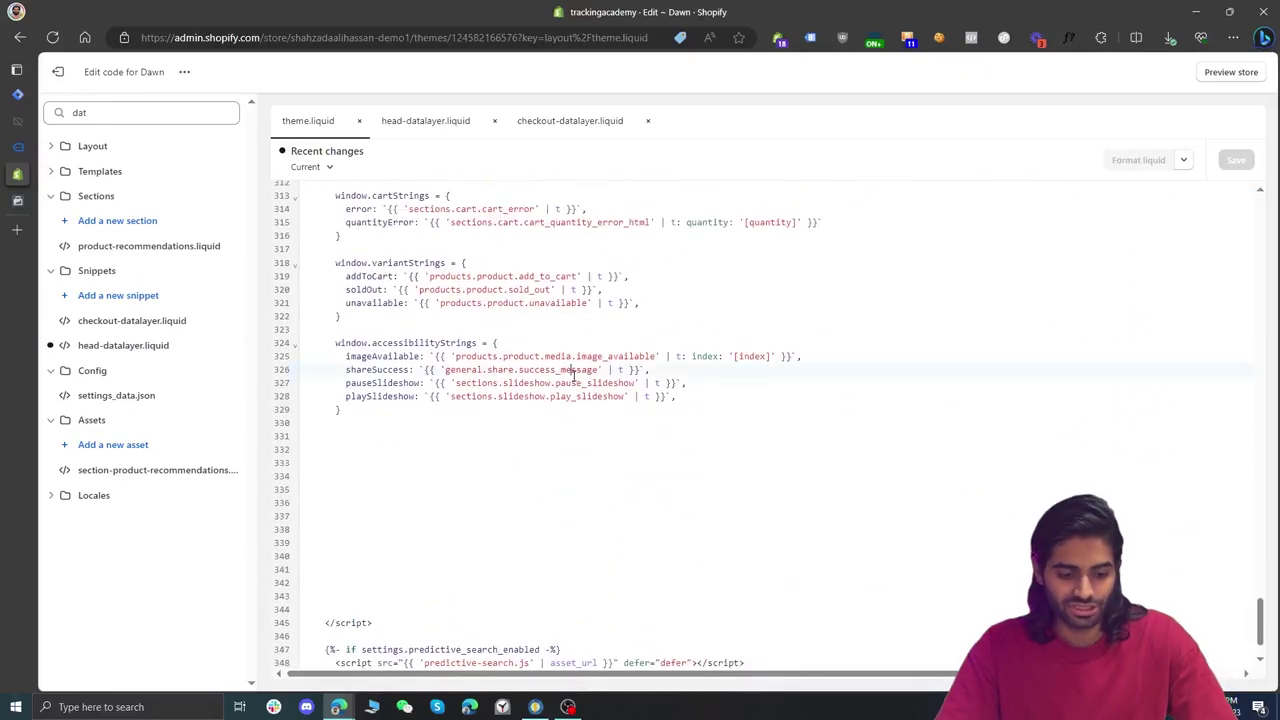
key(ctrl+f)
text(<body)
key(Return)
click(409, 336)
key(Escape)
key(Return)
key(Up)
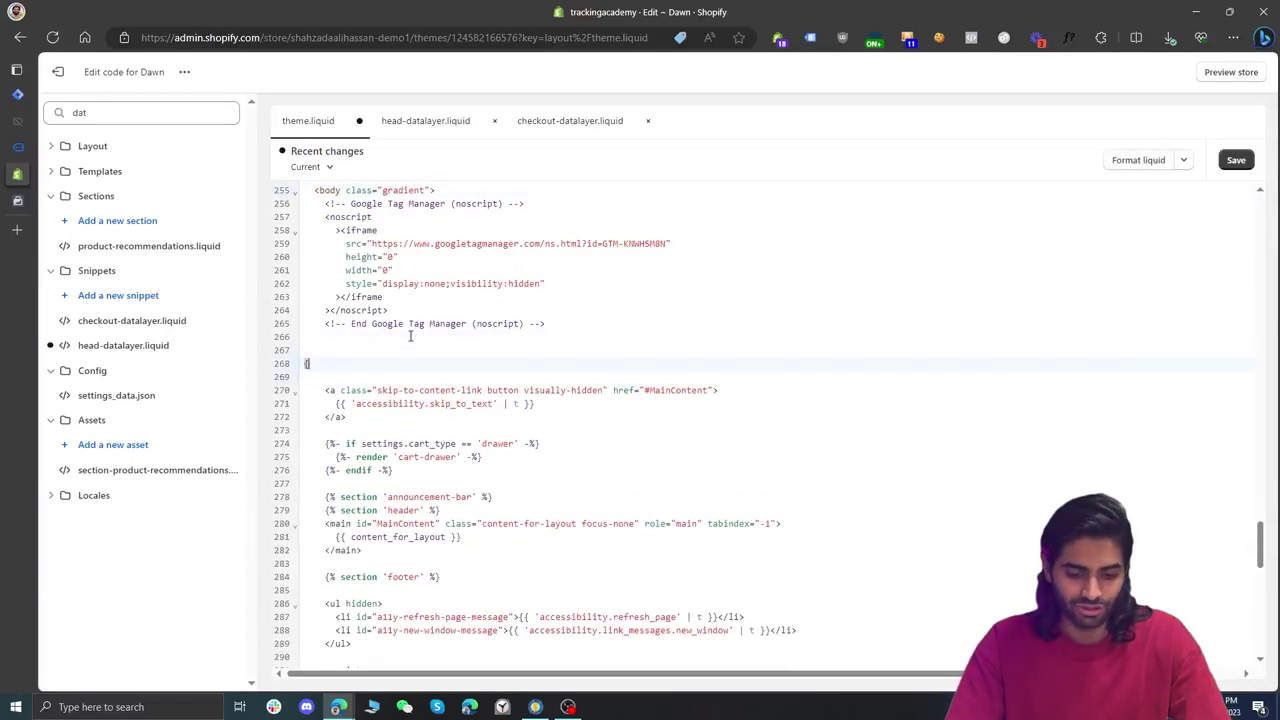
Insert {% include "head-datalayer" %} below the noscript block in theme.liquid, format the code and save the file.
text({)
text(% inclu)
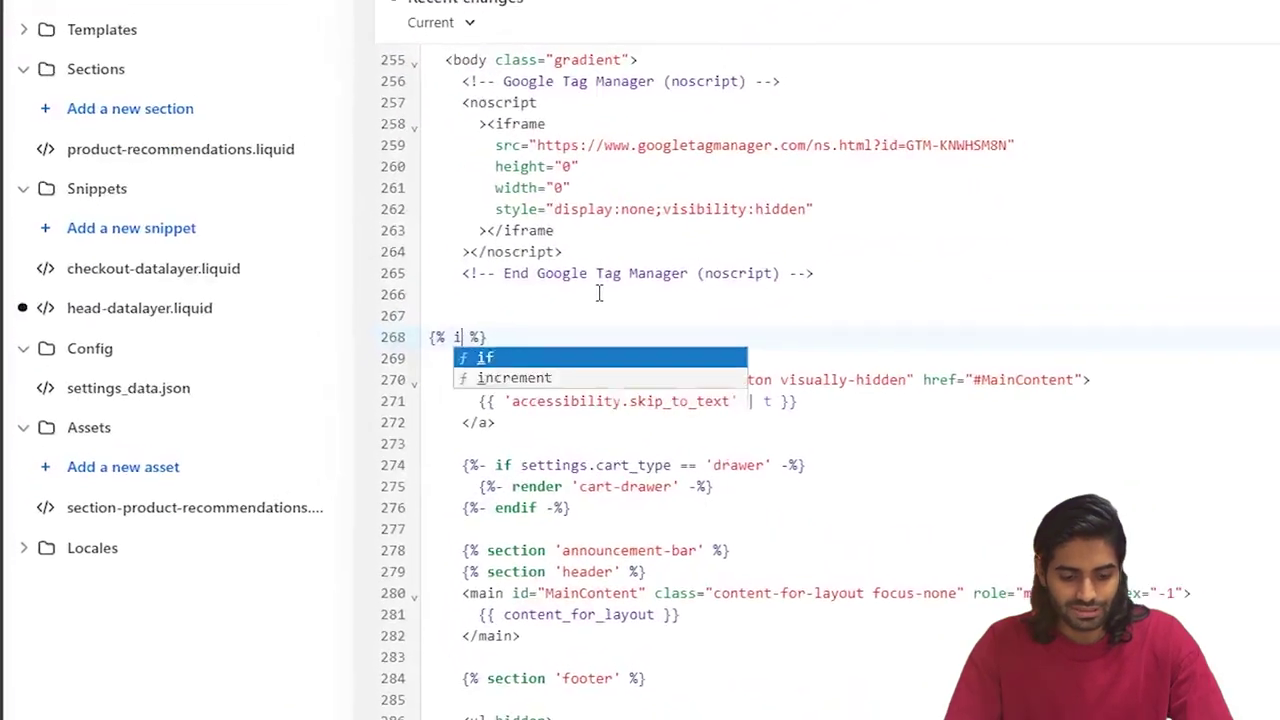
text(de "head-datalayer)
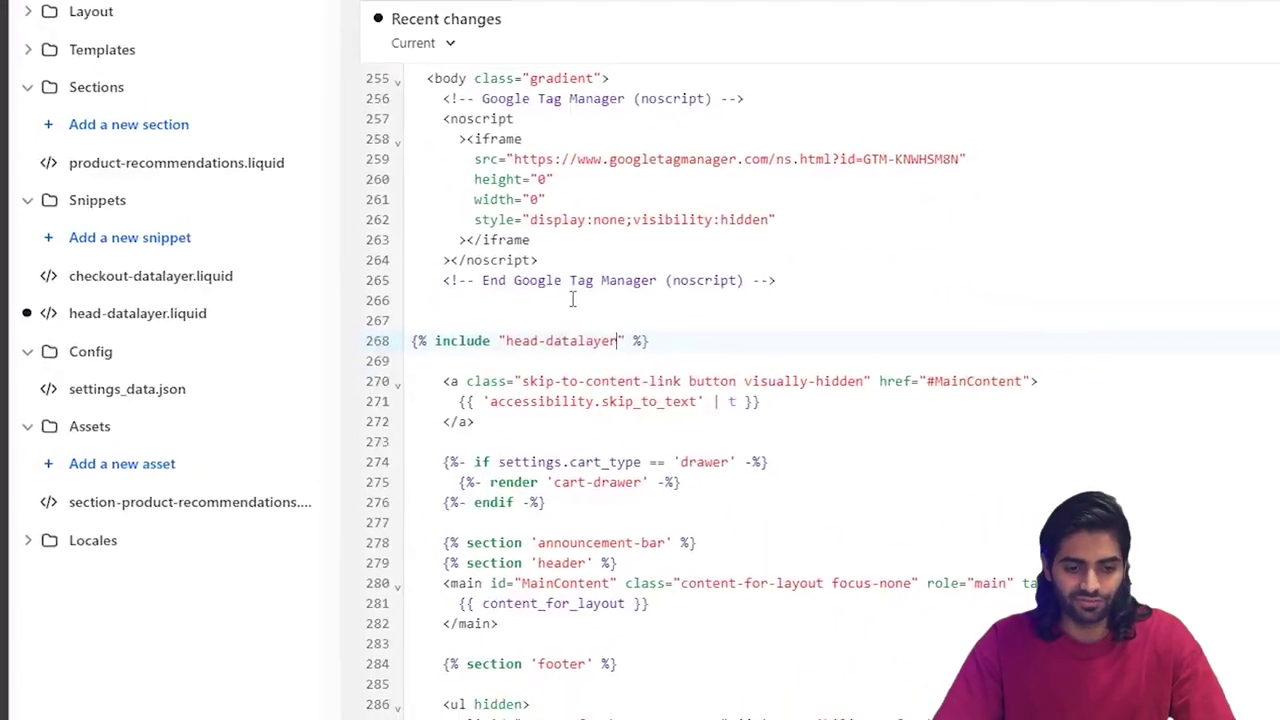
click(1279, 37)
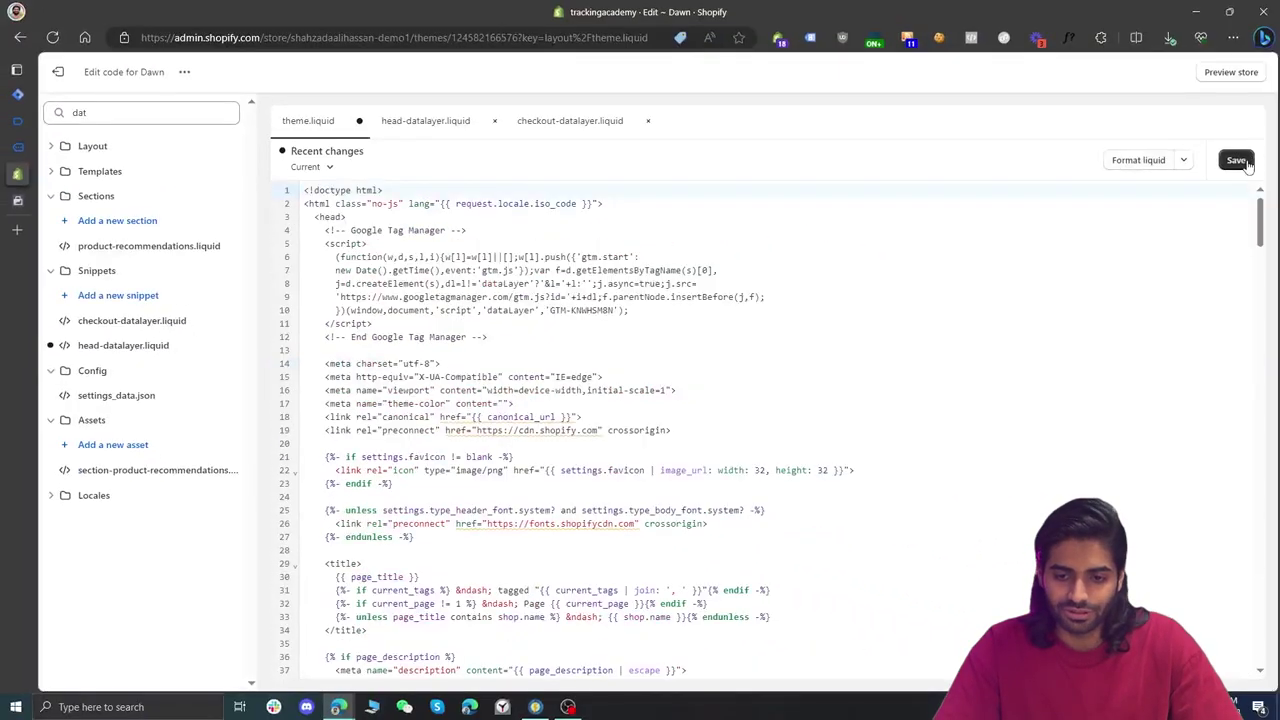
click(1237, 161)
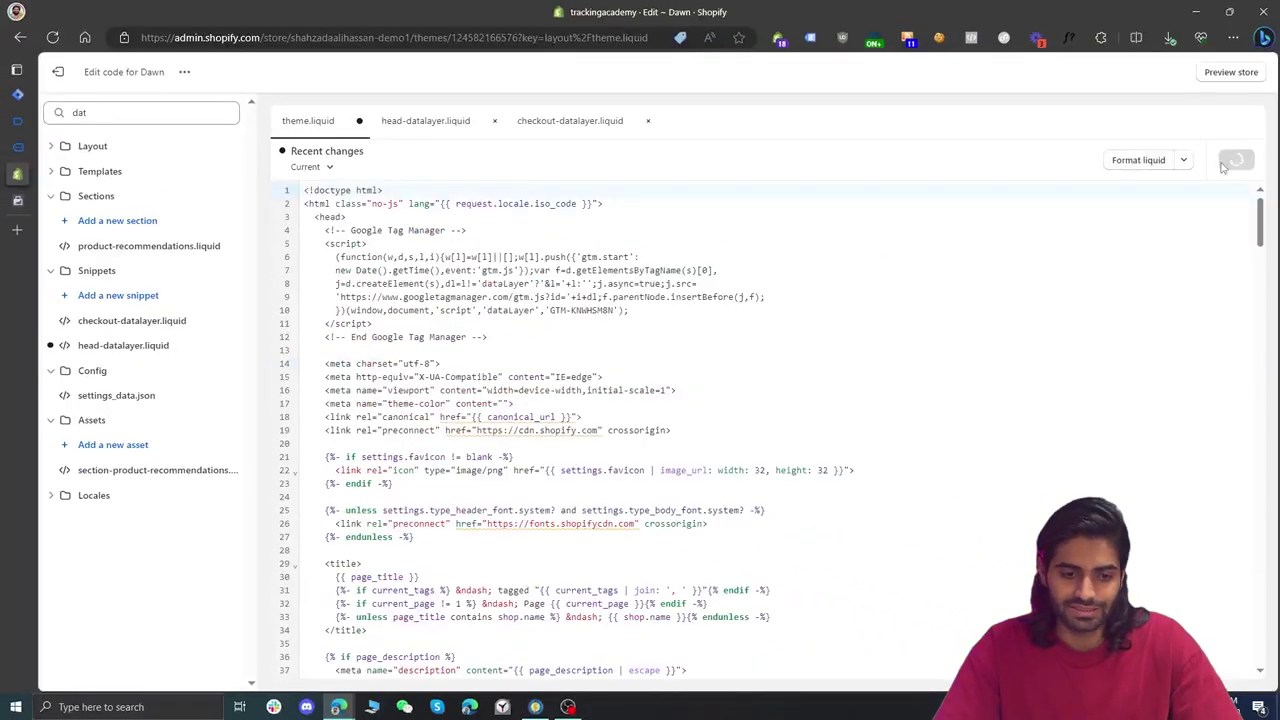
Review the include line in theme.liquid, the cart template condition in head-datalayer.liquid, and the custom_begin_checkout event in checkout-datalayer.liquid.
drag(489, 390, 304, 393)
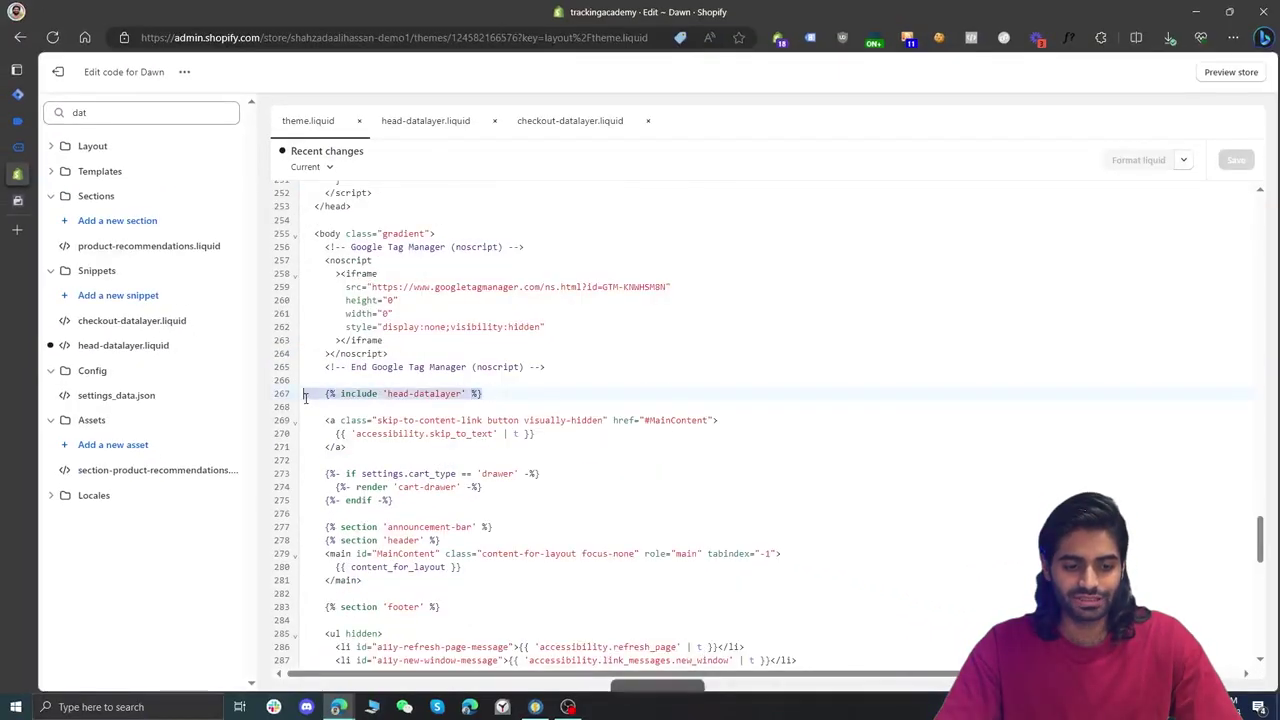
click(409, 120)
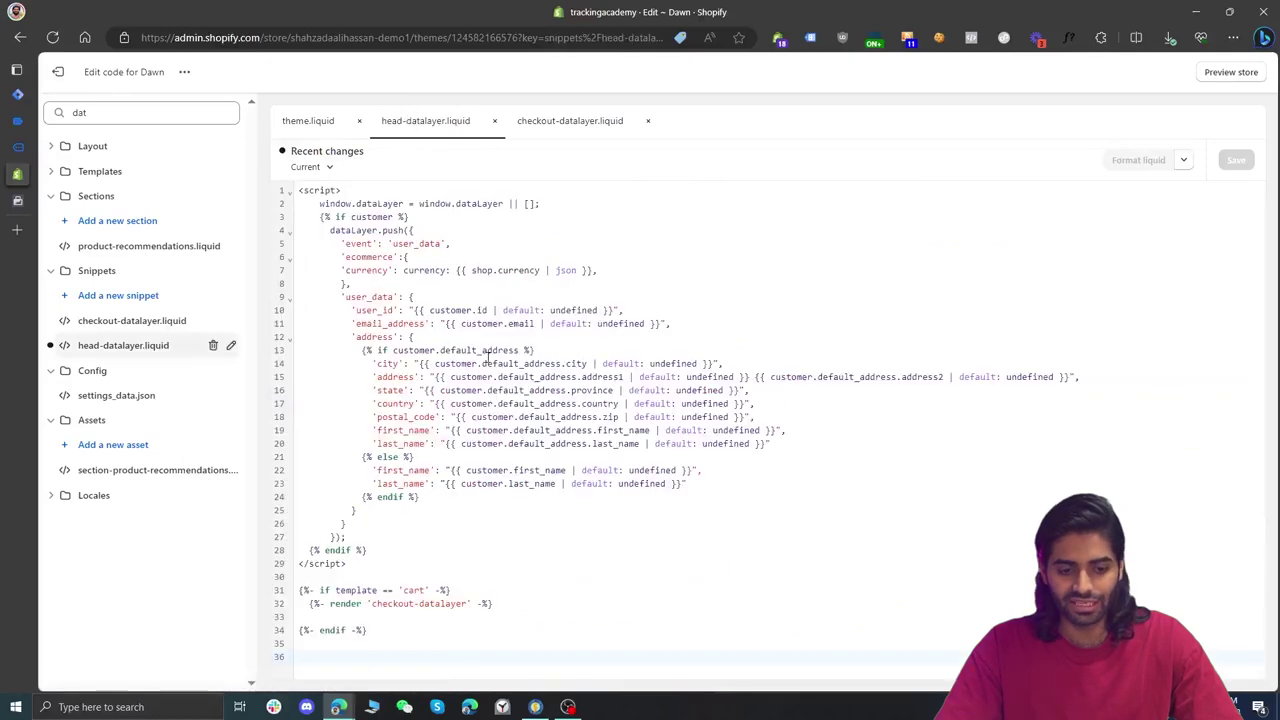
drag(378, 632, 297, 590)
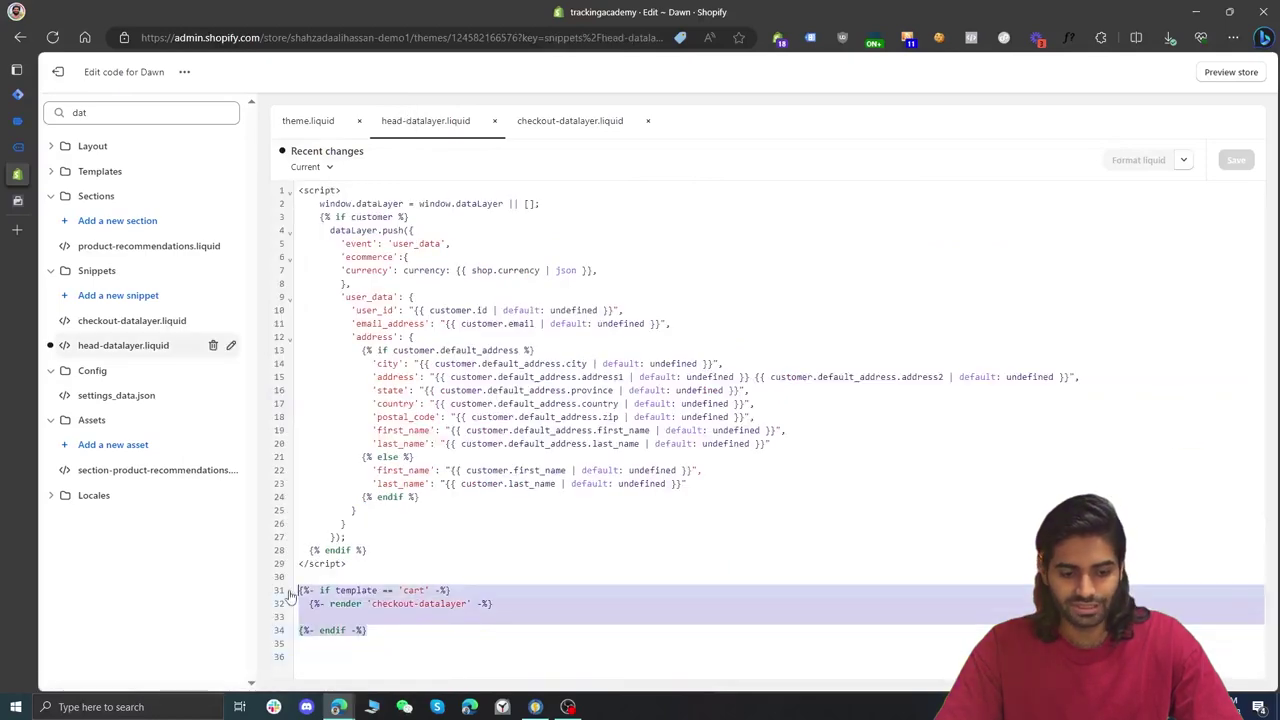
click(550, 125)
scroll(524, 456, down, 6)
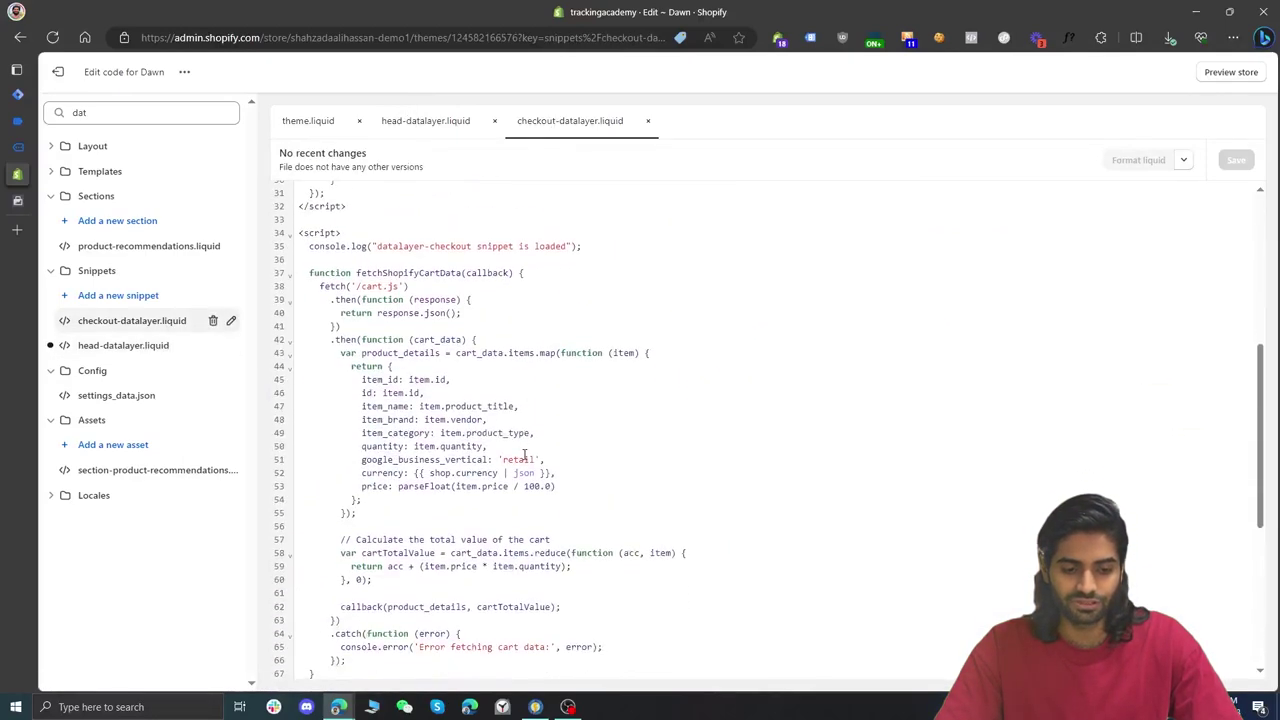
scroll(466, 626, down, 4)
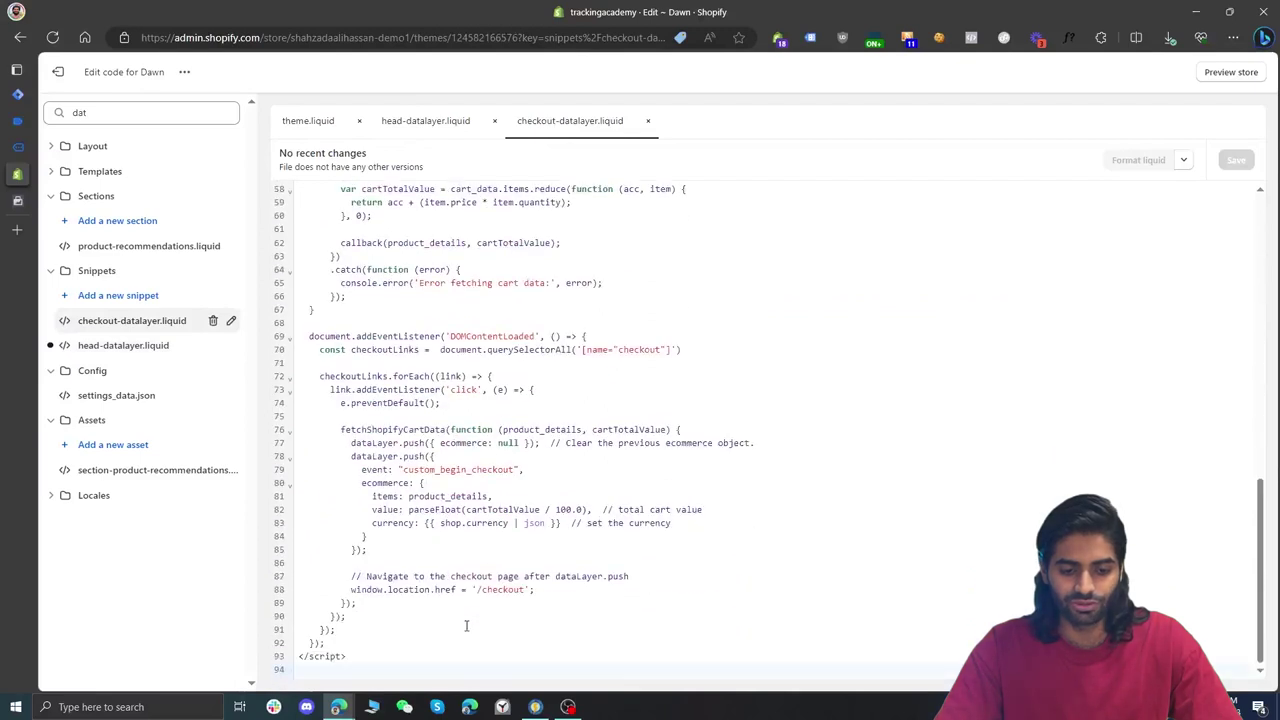
double_click(476, 470)
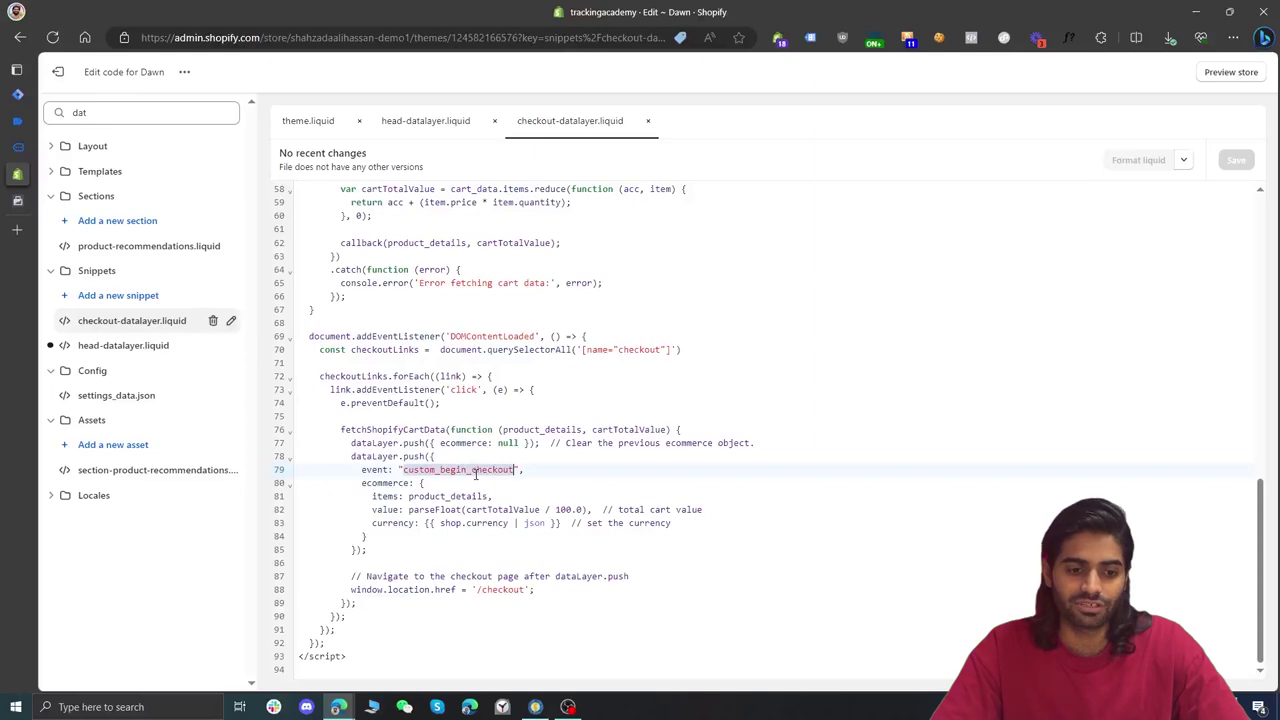
Switch to the storefront preview, add Product 002 Title to the cart, and start checkout from the cart page.
key(ctrl+shift+Tab)
scroll(672, 298, down, 6)
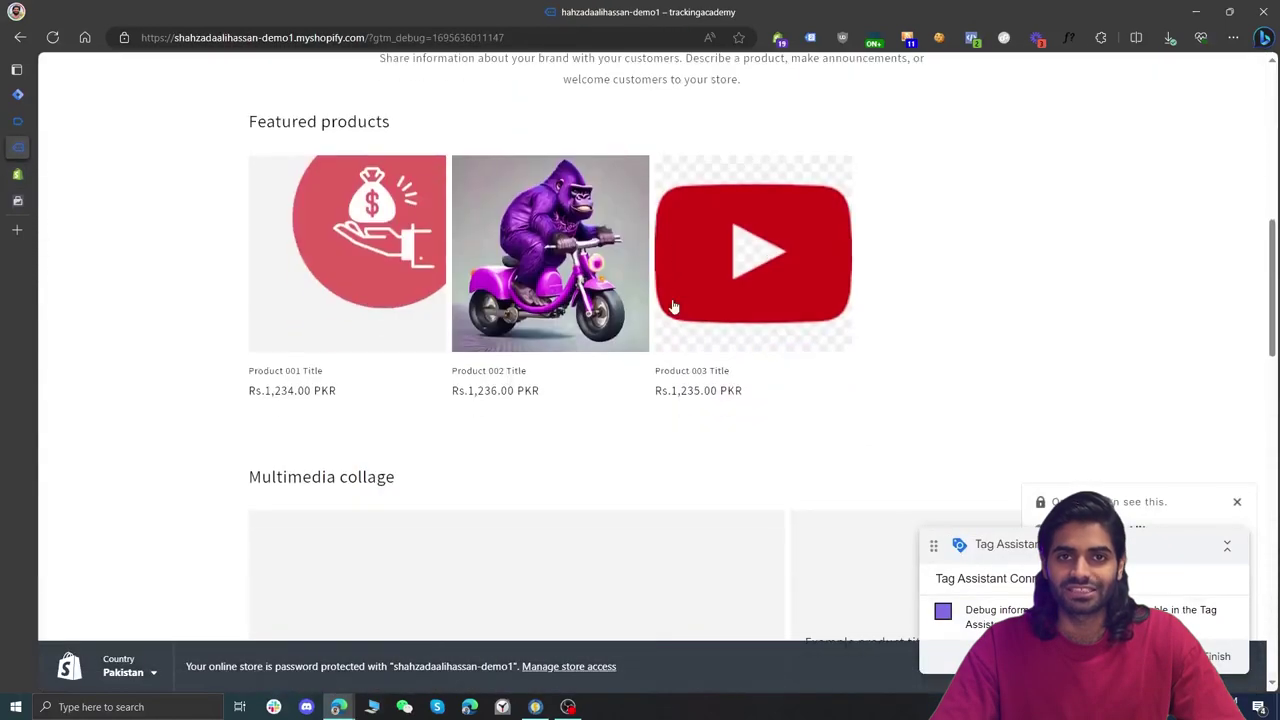
click(583, 180)
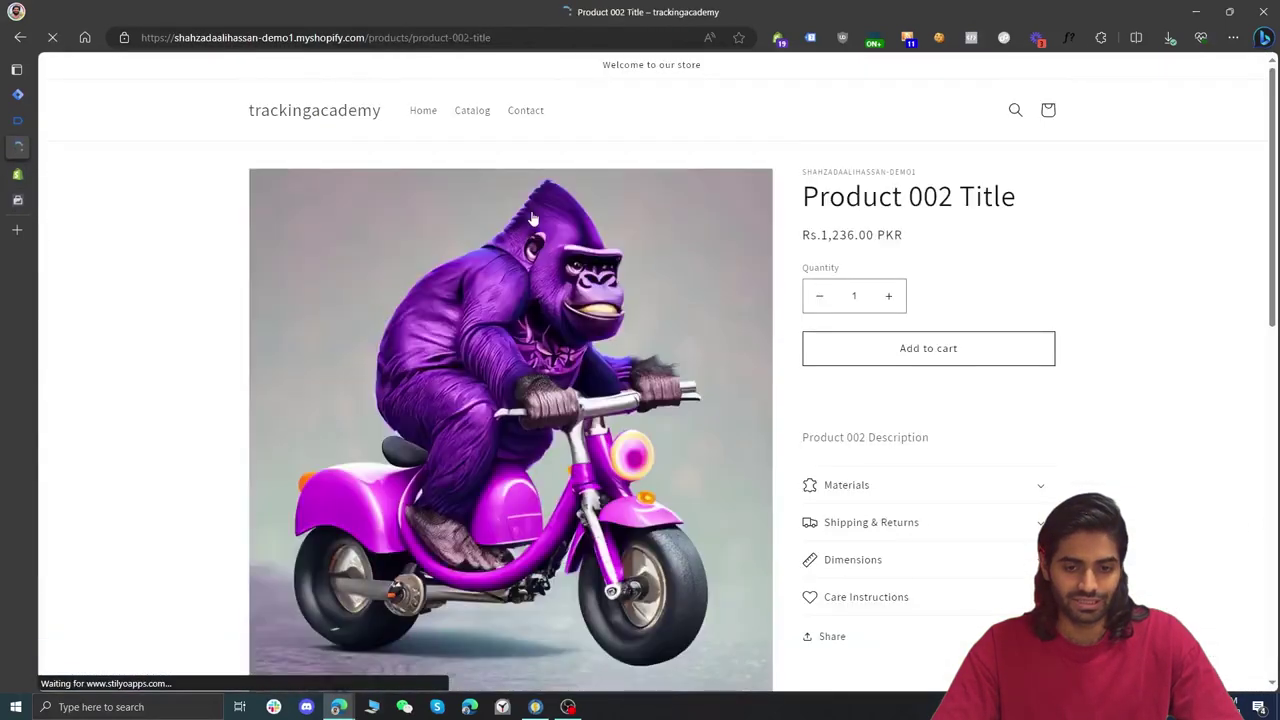
click(934, 362)
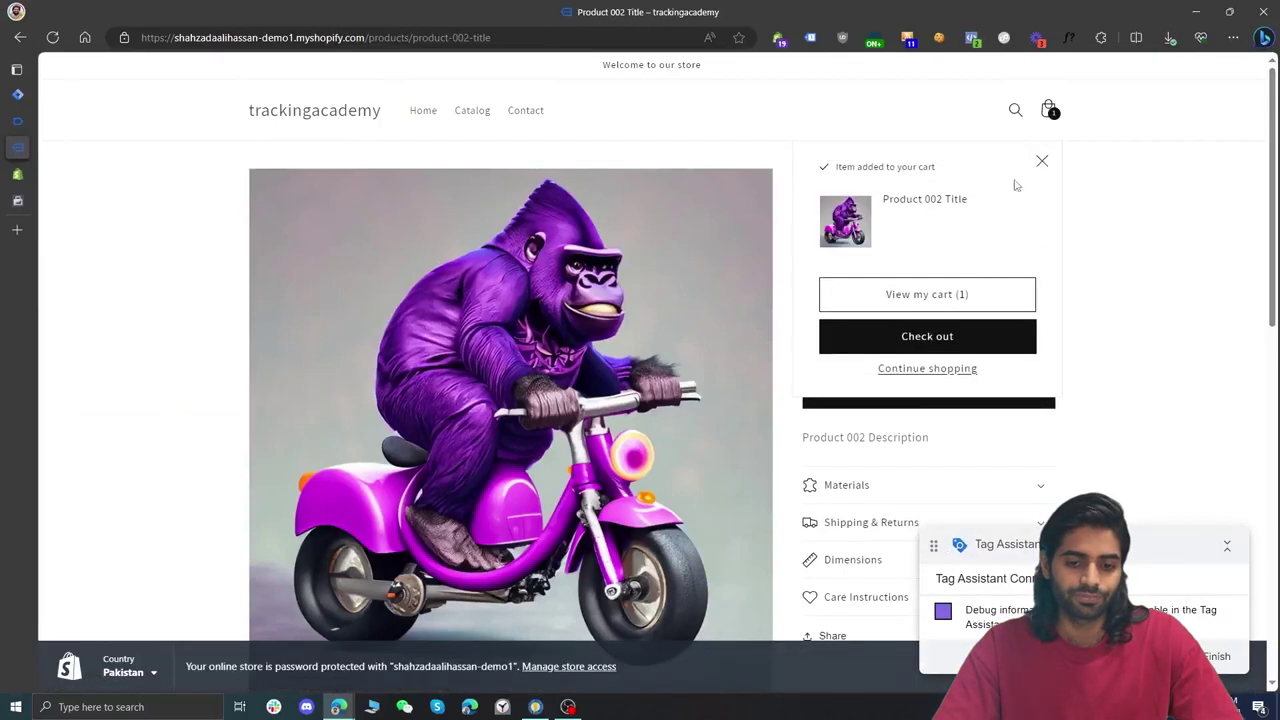
click(952, 295)
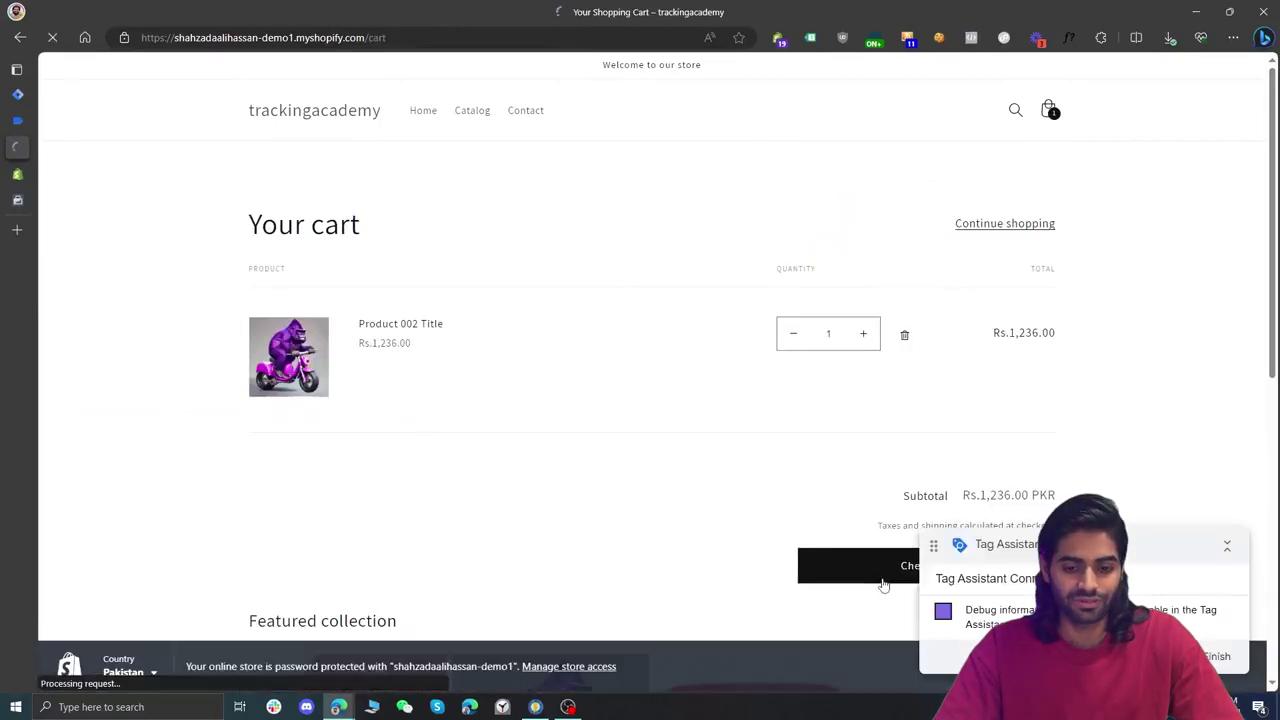
scroll(886, 575, down, 2)
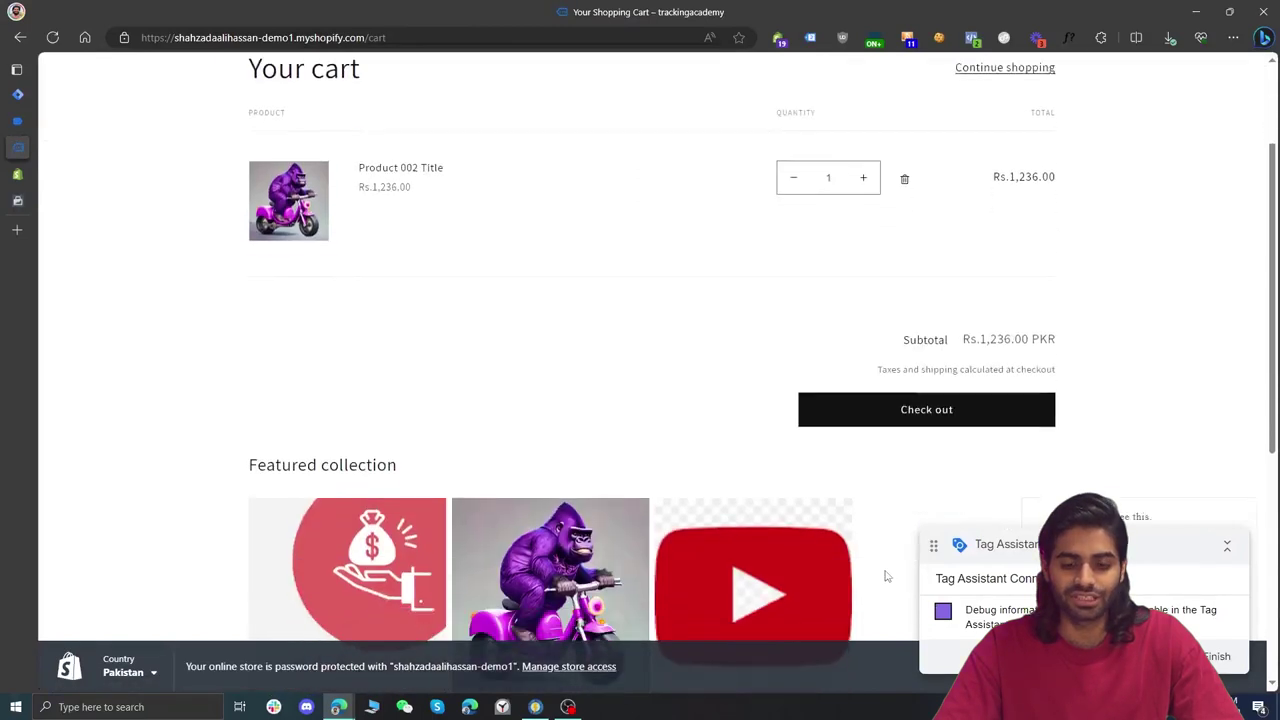
click(943, 413)
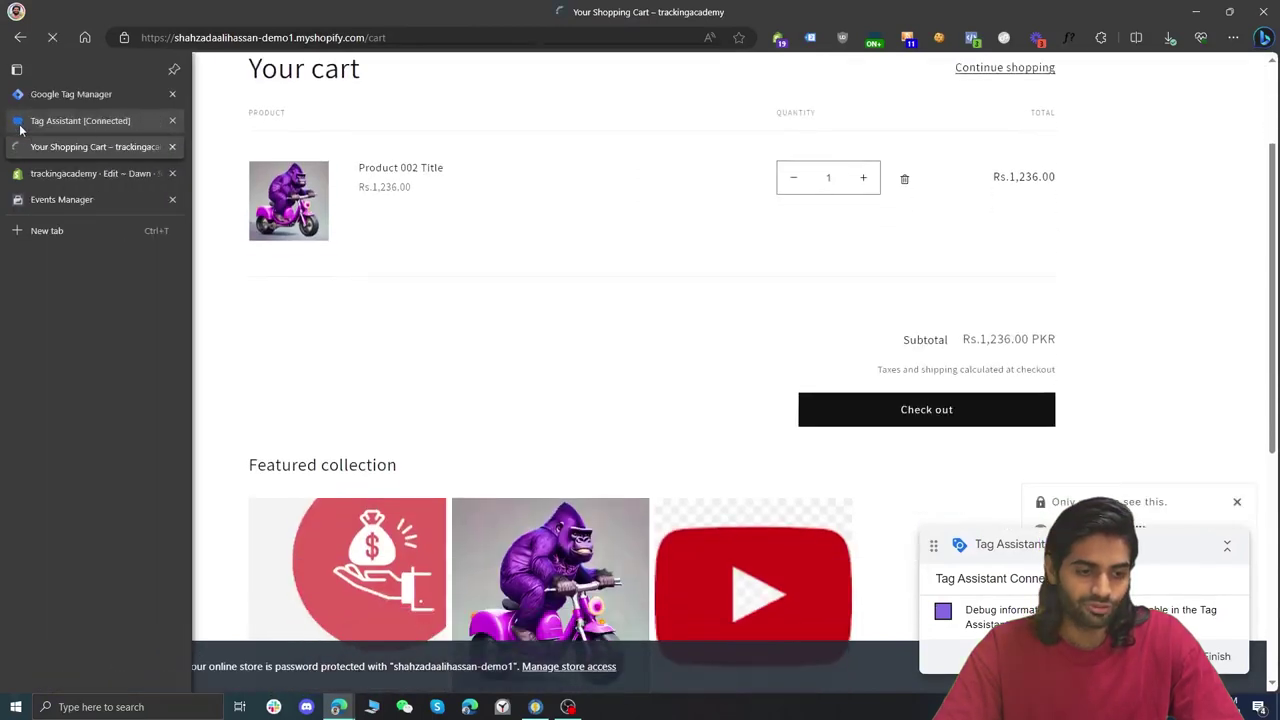
Switch to Tag Assistant and examine the custom_begin_checkout event's full API call, including its items, value and currency.
click(80, 121)
click(172, 225)
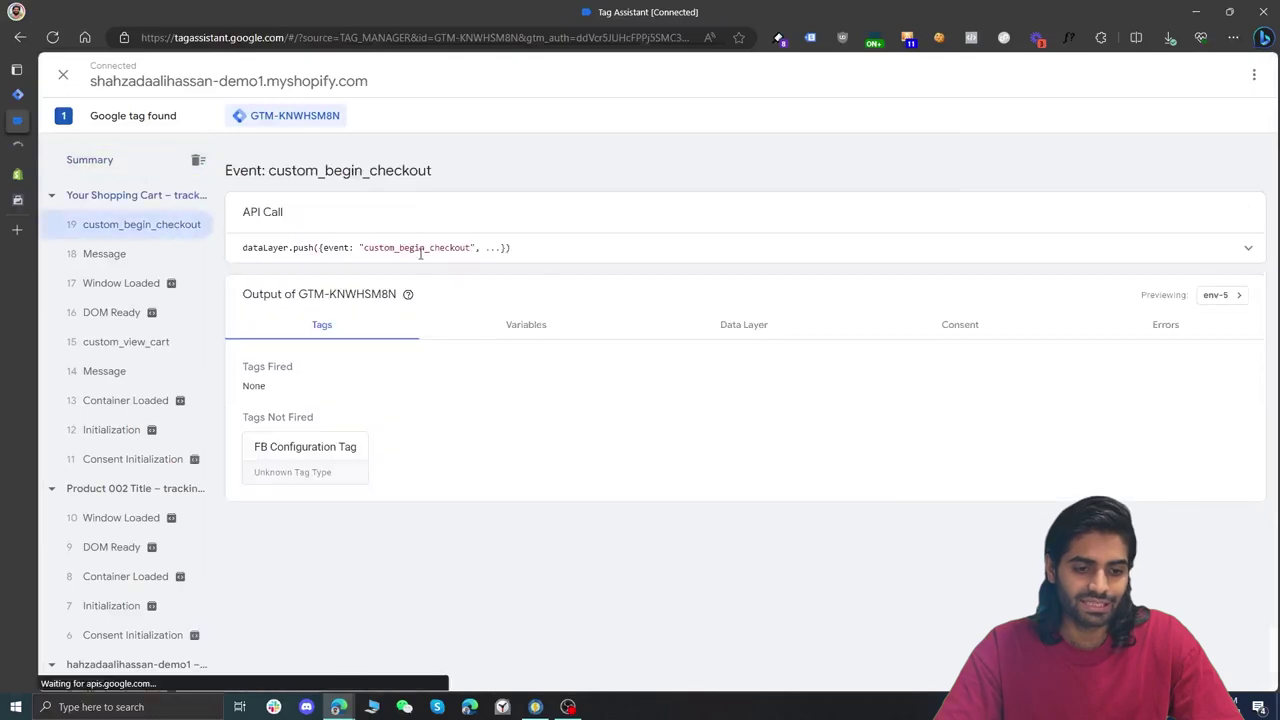
click(598, 256)
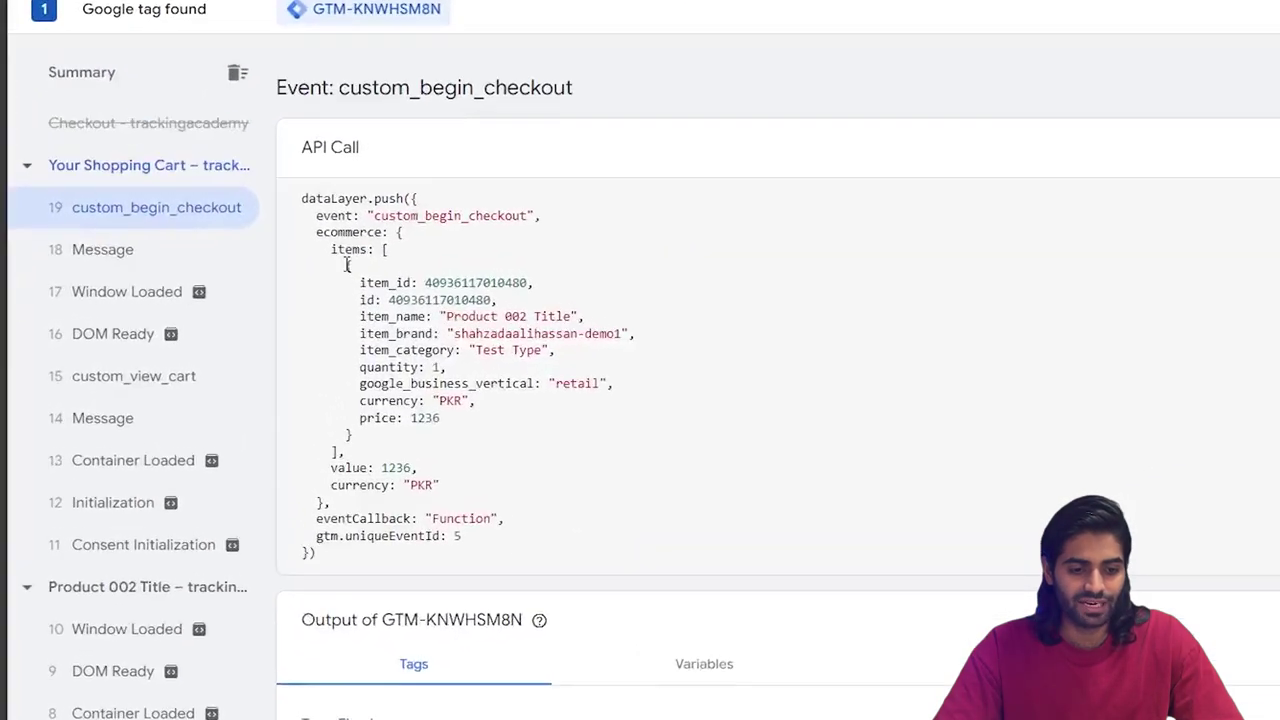
drag(482, 493, 280, 466)
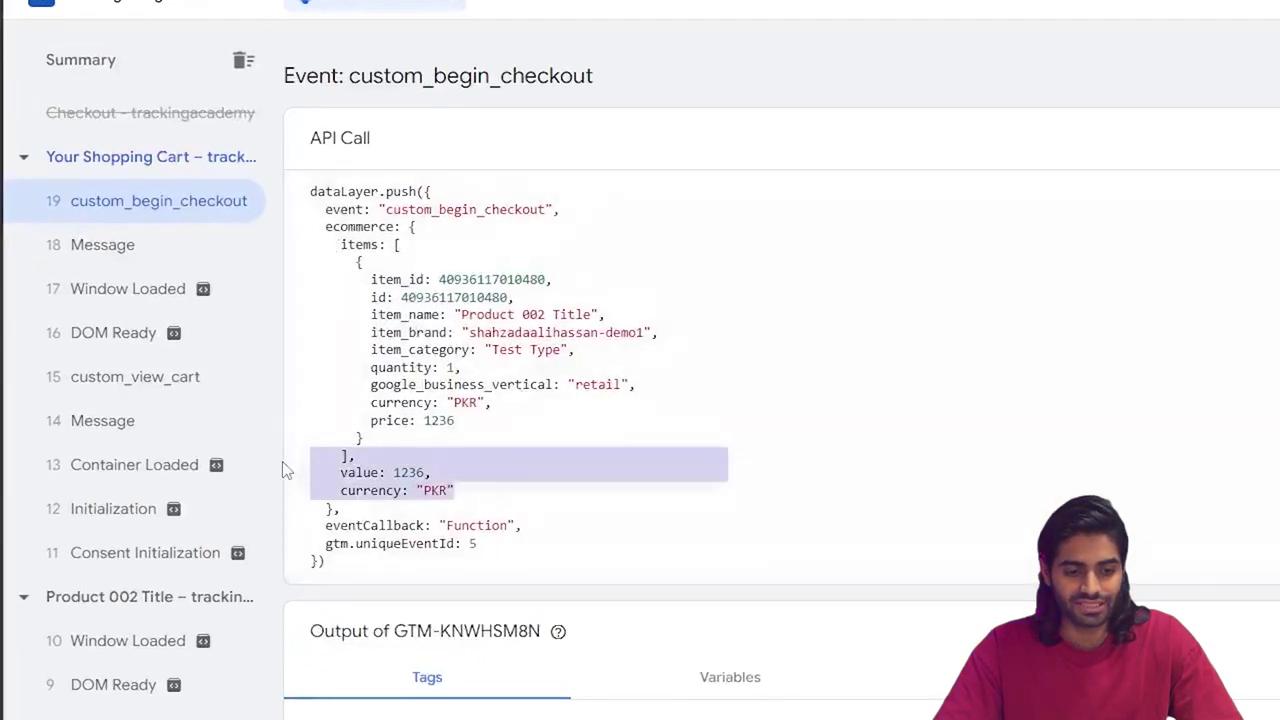
click(347, 265)
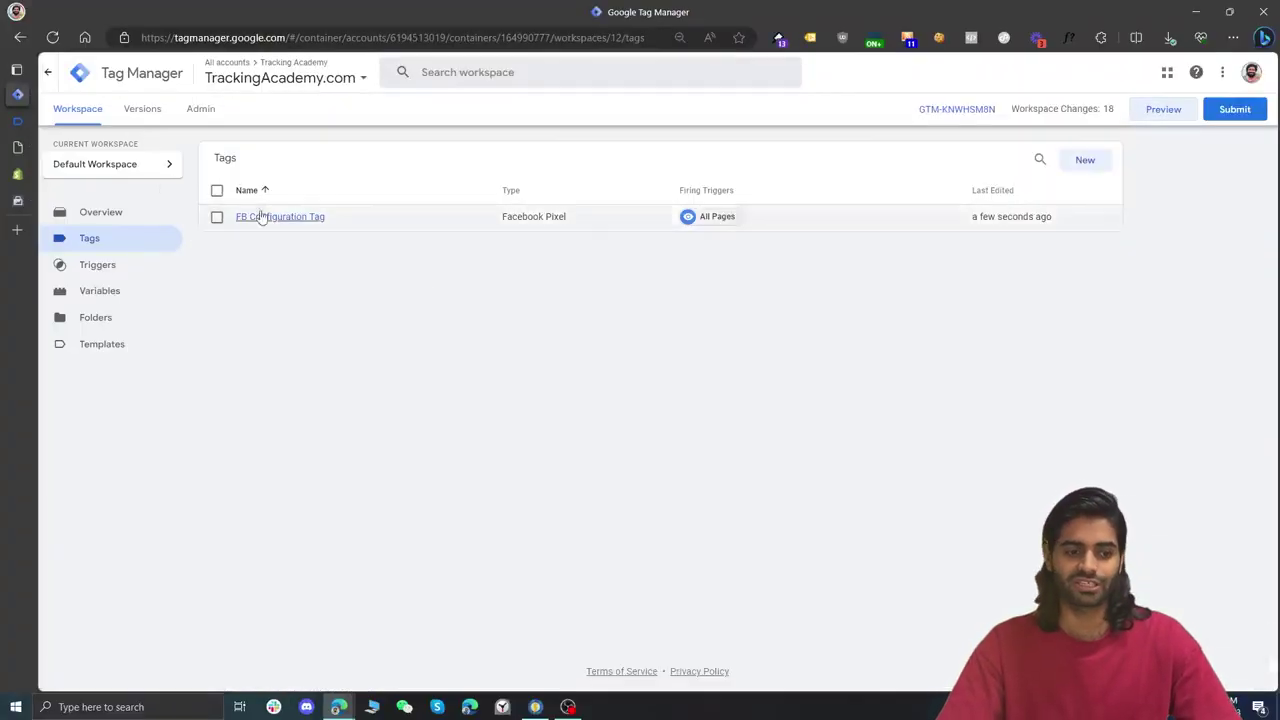
Create a new trigger of type Custom Event in Google Tag Manager.
click(108, 272)
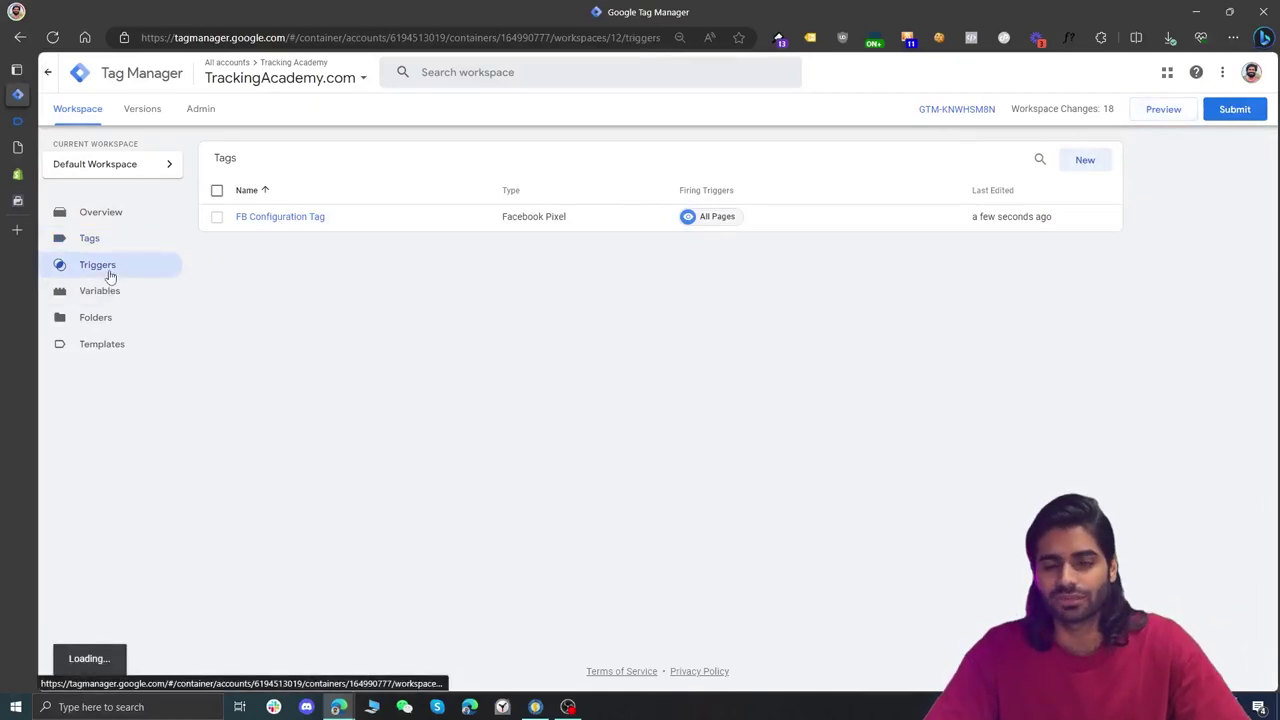
click(1083, 161)
click(714, 171)
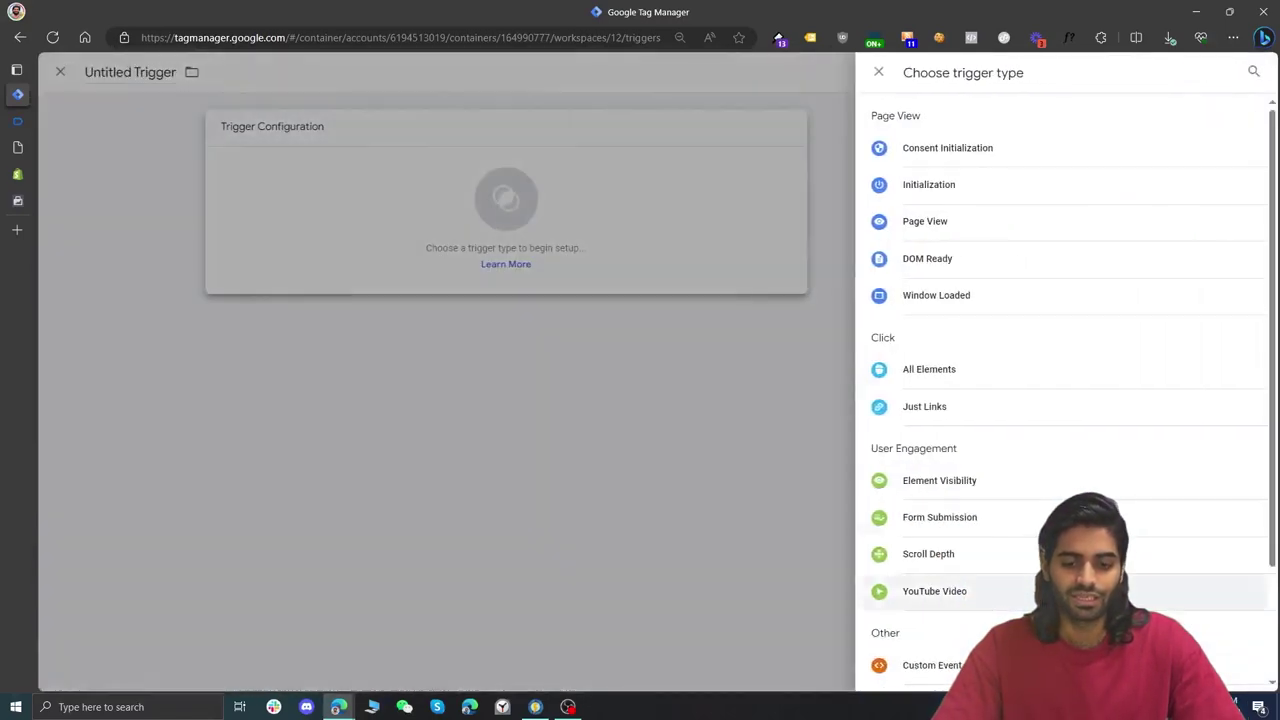
click(932, 665)
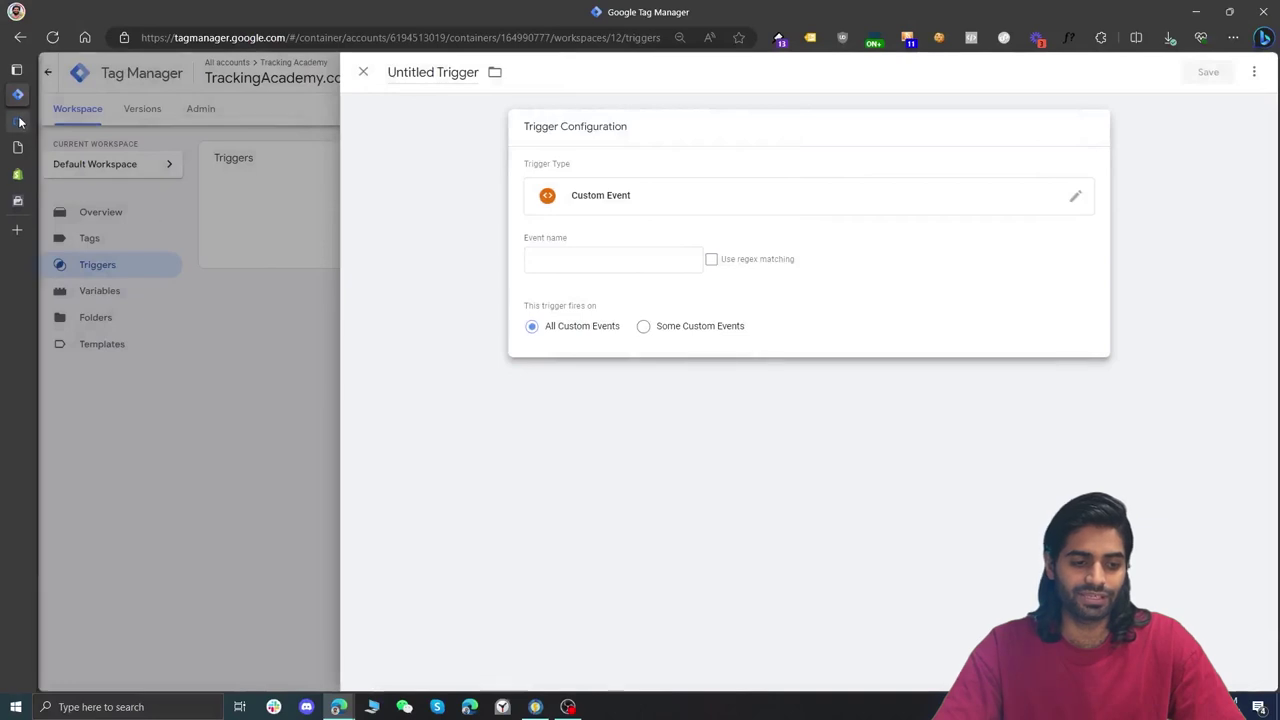
Copy custom_begin_checkout from Tag Assistant as the trigger's event name, name the trigger "CE custom_begin_checkout", and save it.
click(20, 121)
double_click(378, 170)
right_click(377, 169)
click(393, 179)
click(17, 94)
click(570, 261)
key(ctrl+v)
click(418, 80)
text(CE)
key(ctrl+v)
click(1210, 76)
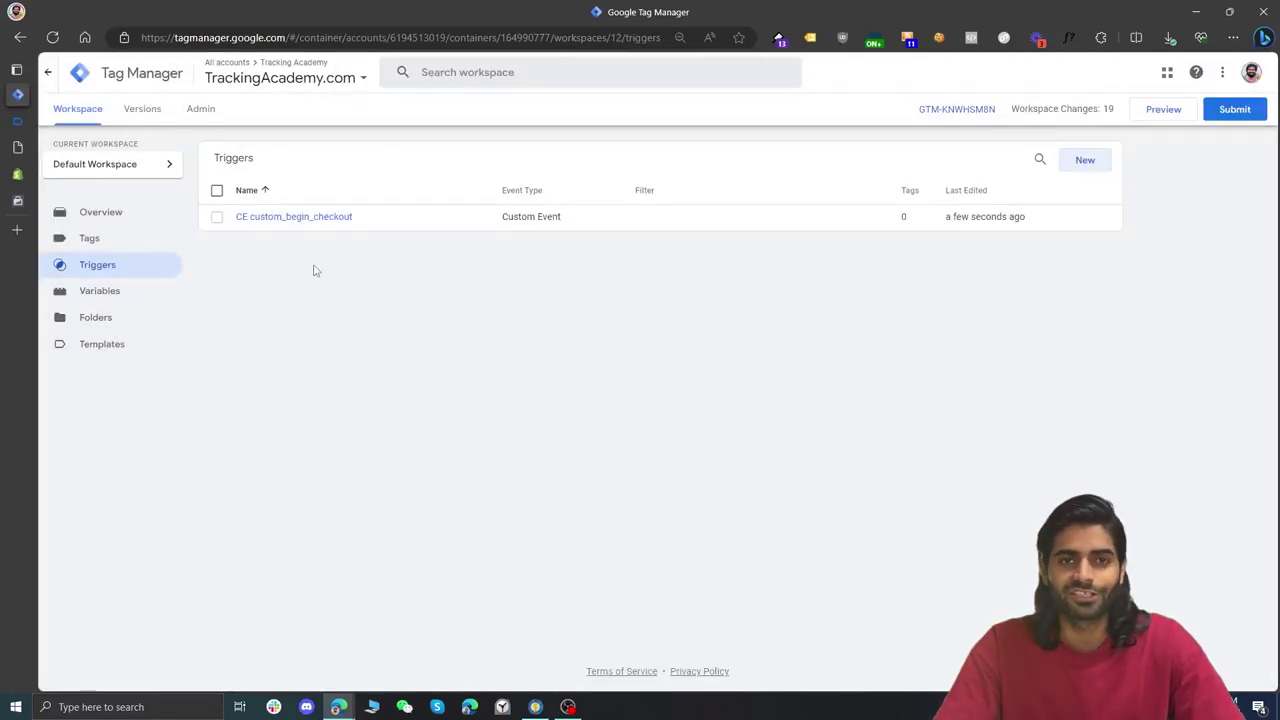
Open the container's variables and compare them with the custom_begin_checkout data layer push in Tag Assistant.
click(95, 292)
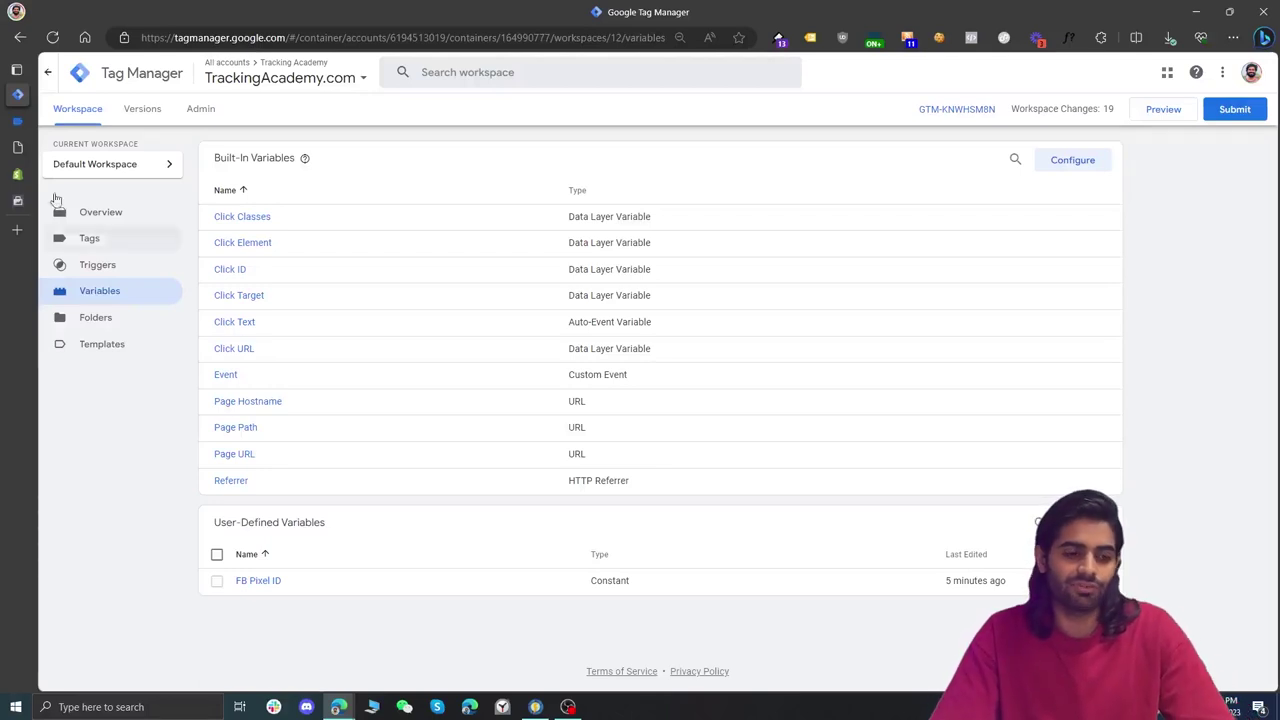
click(17, 120)
drag(400, 486, 243, 248)
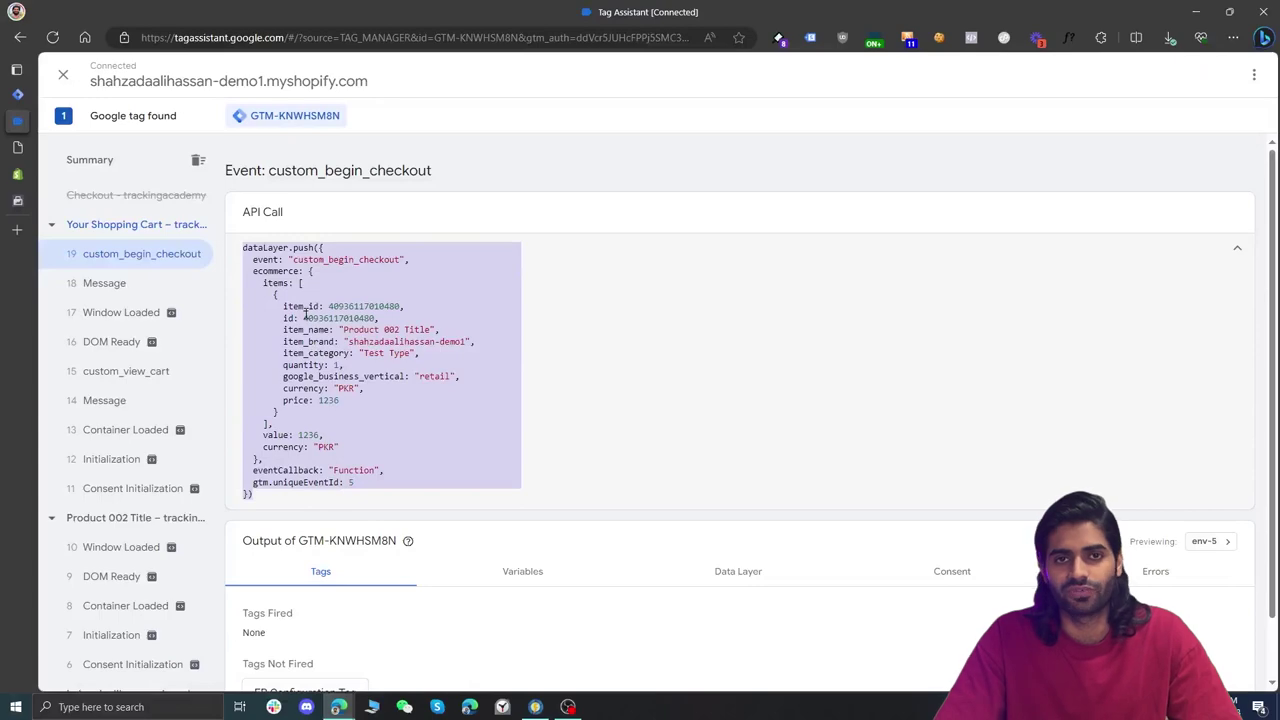
click(17, 94)
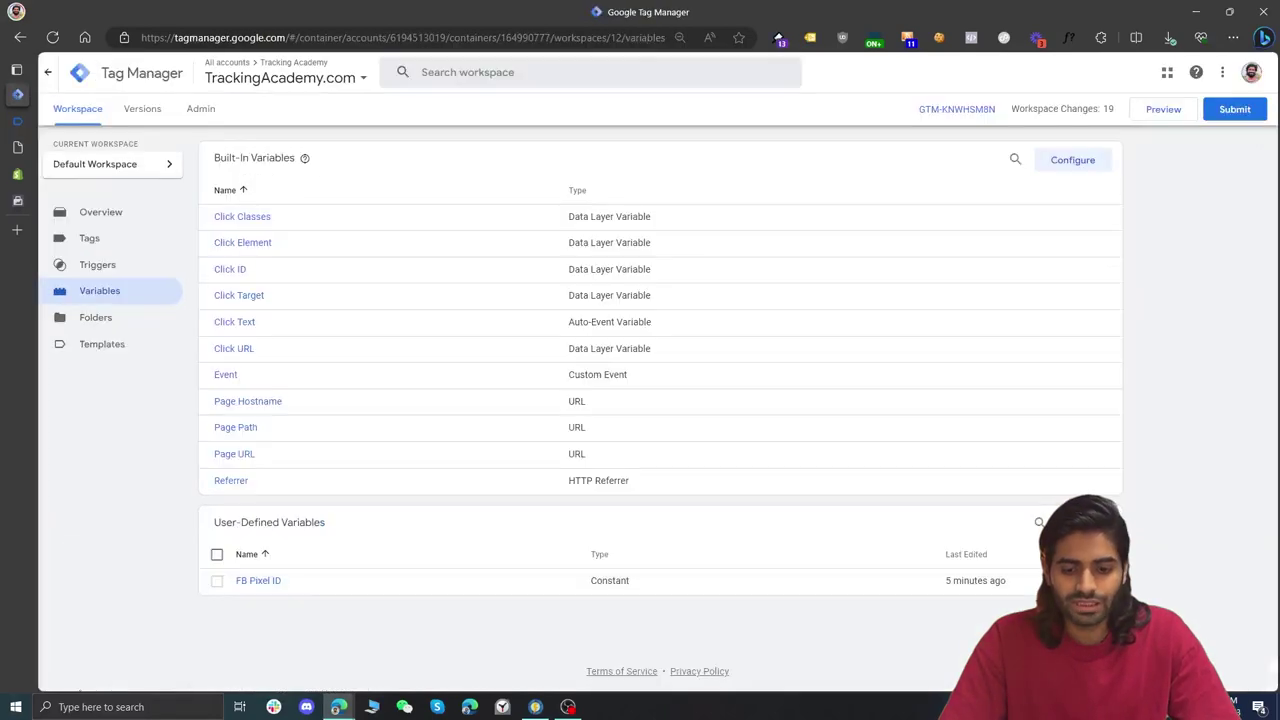
Create a Data Layer Variable reading ecommerce.items, name it "DLV ecommerce.items", and save it.
click(1045, 522)
click(843, 166)
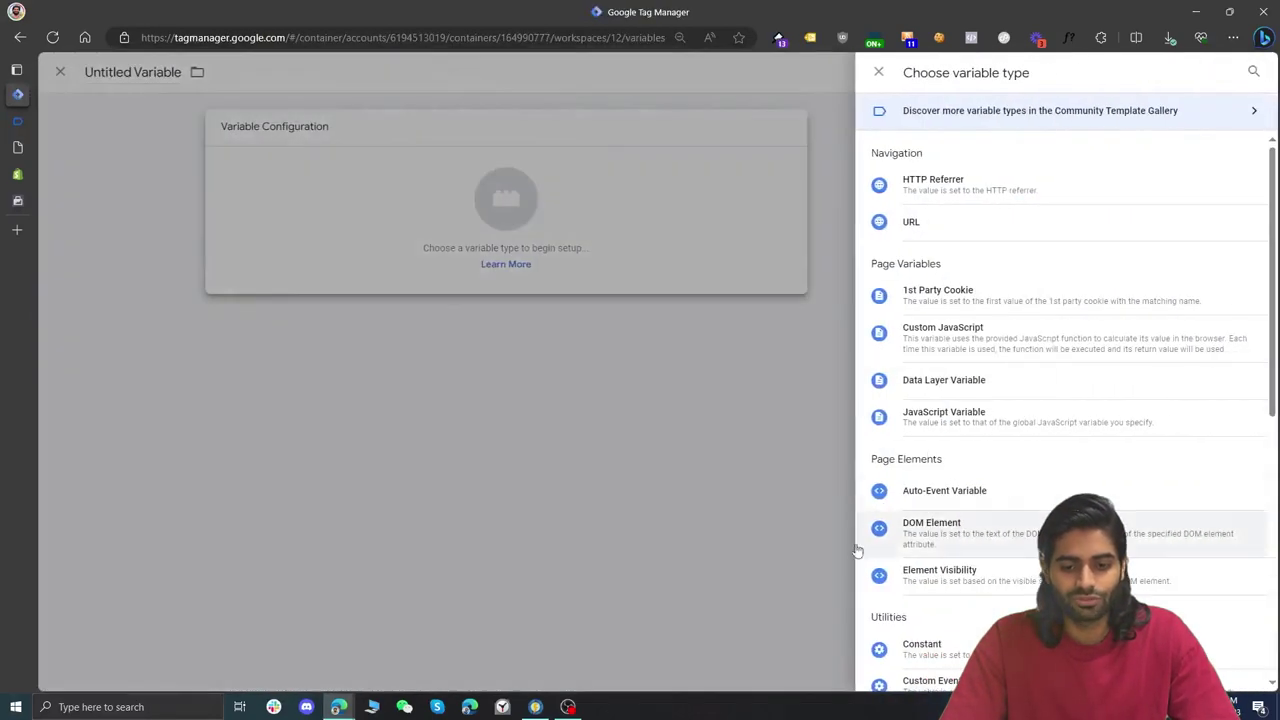
click(966, 380)
click(600, 251)
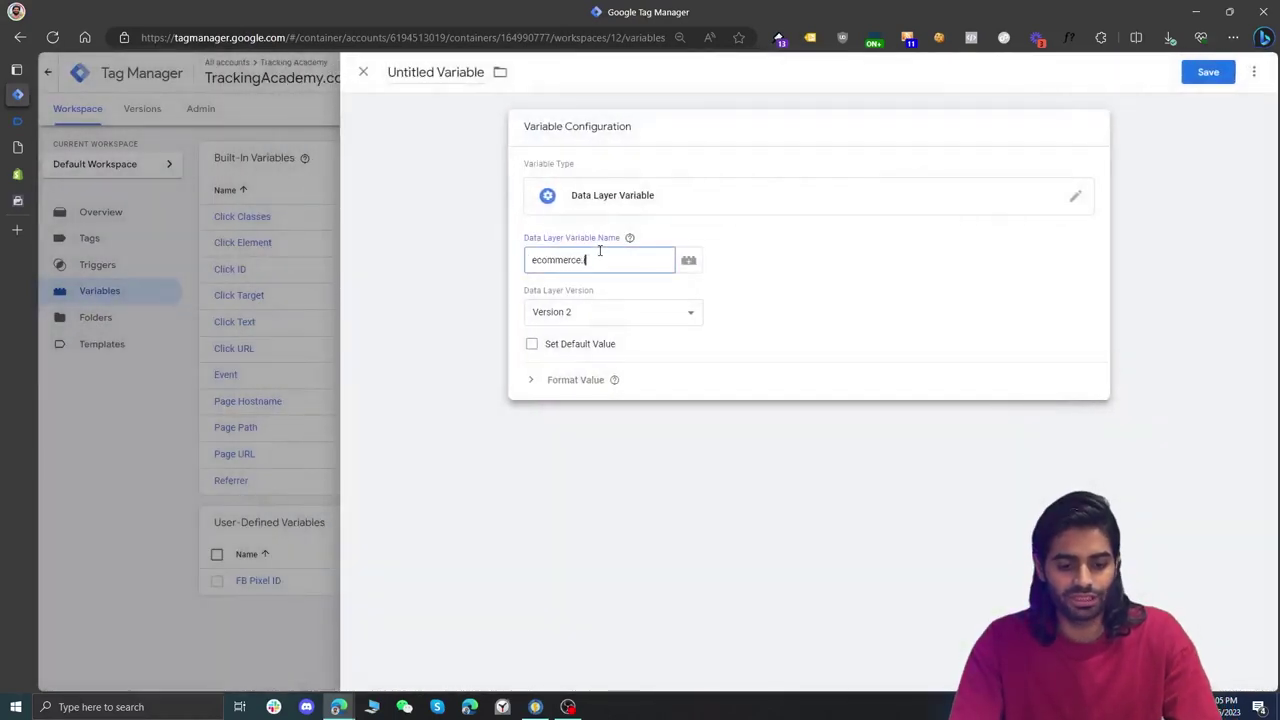
key(ctrl+a)
click(432, 72)
text(DLV)
key(ctrl+v)
click(1212, 73)
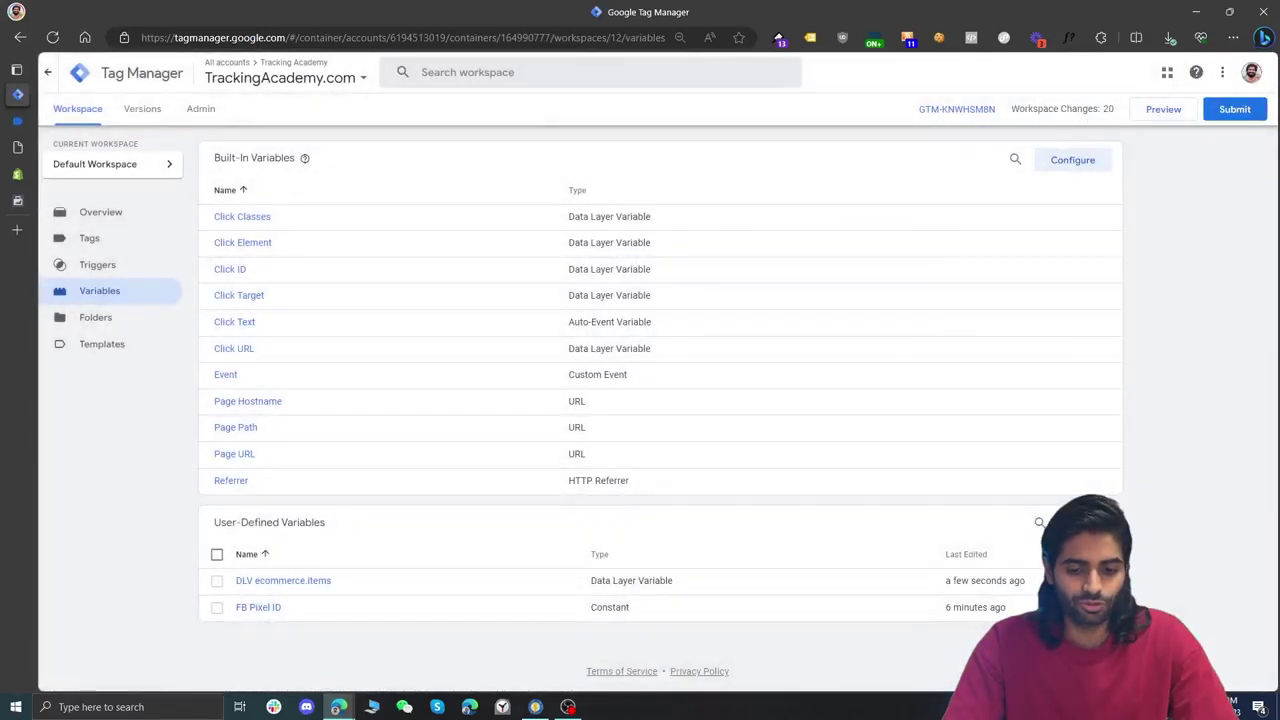
Create a Data Layer Variable reading ecommerce.value, name it "DLV ecommerce.value", and save it.
click(875, 345)
click(735, 190)
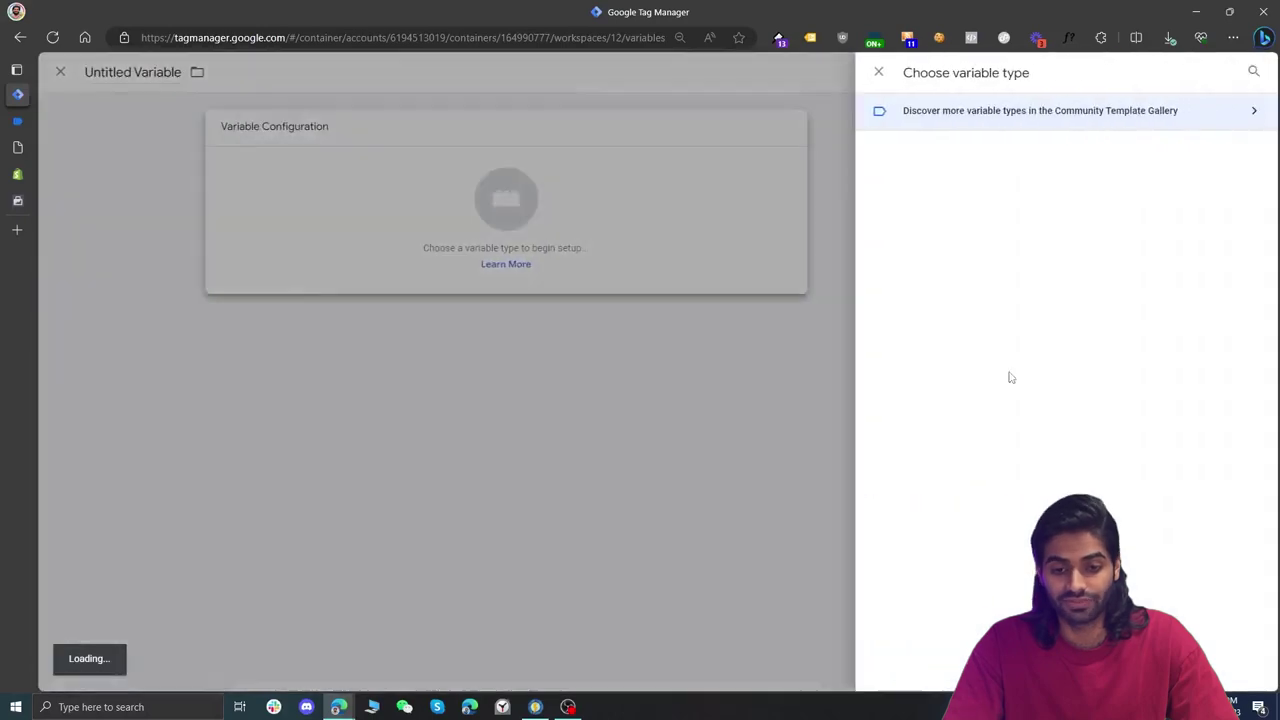
click(935, 375)
click(588, 259)
key(ctrl+v)
double_click(588, 259)
text(da)
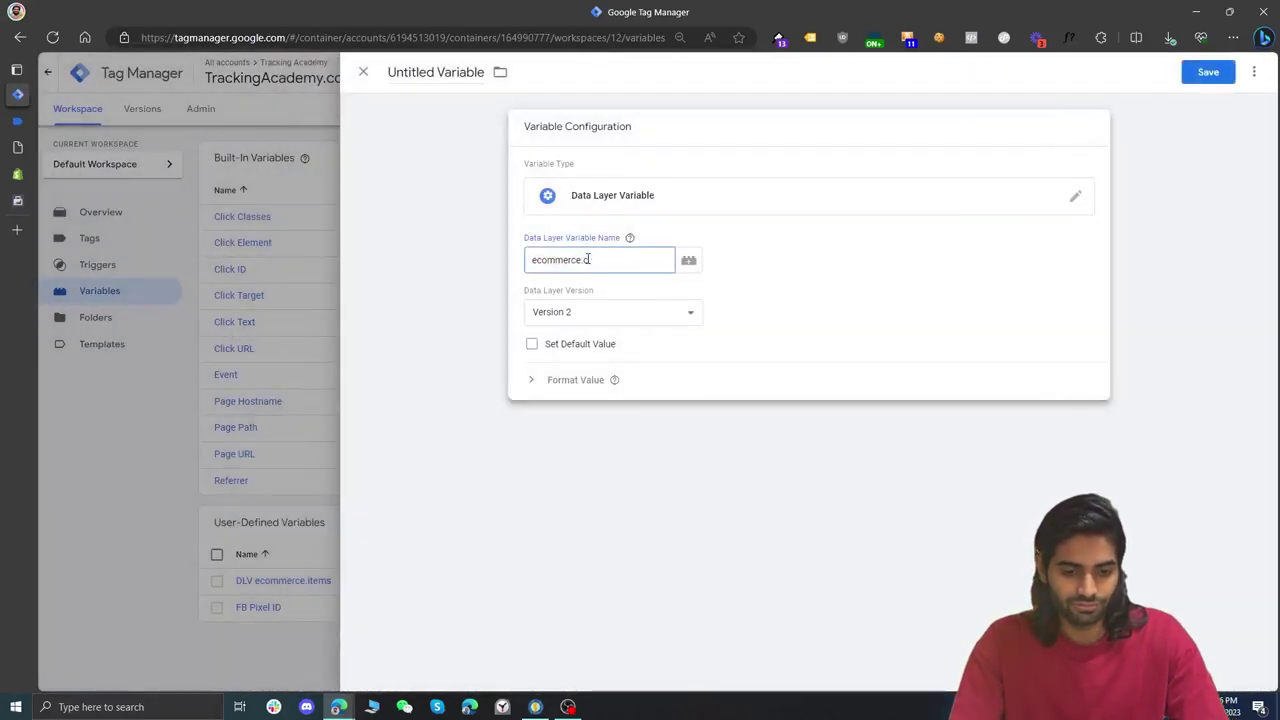
text(value)
key(ctrl+a)
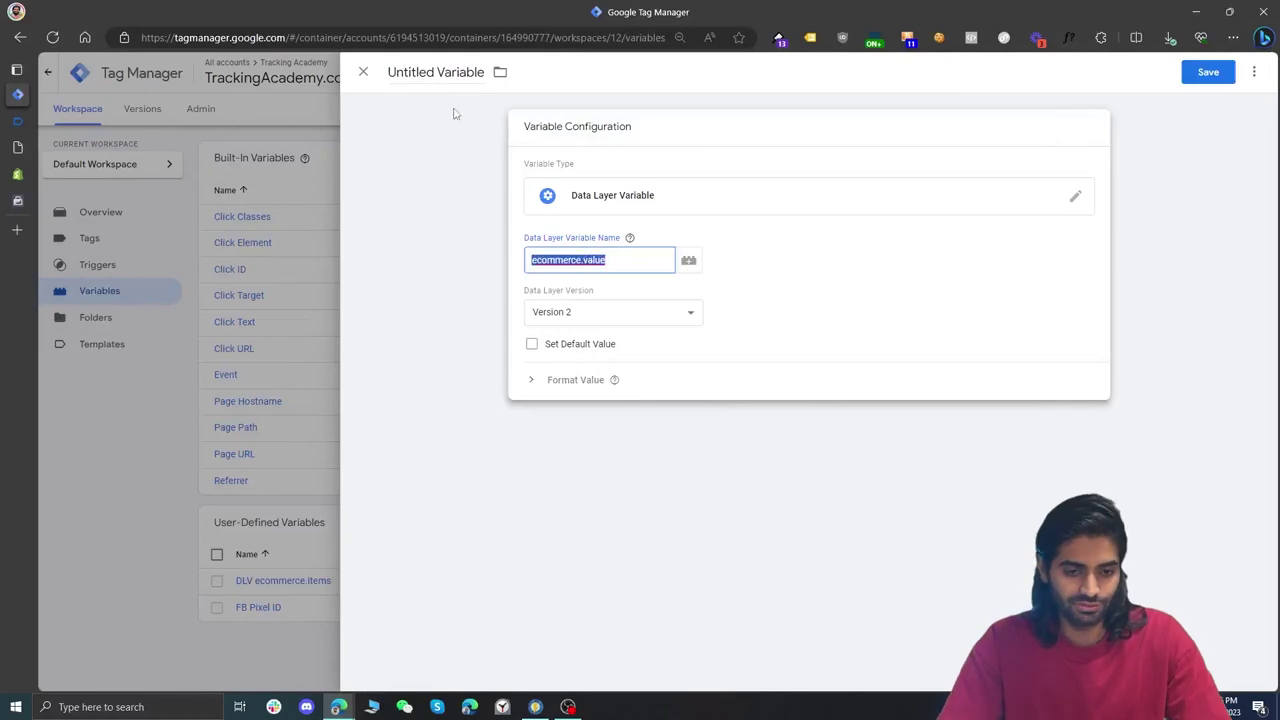
click(1206, 72)
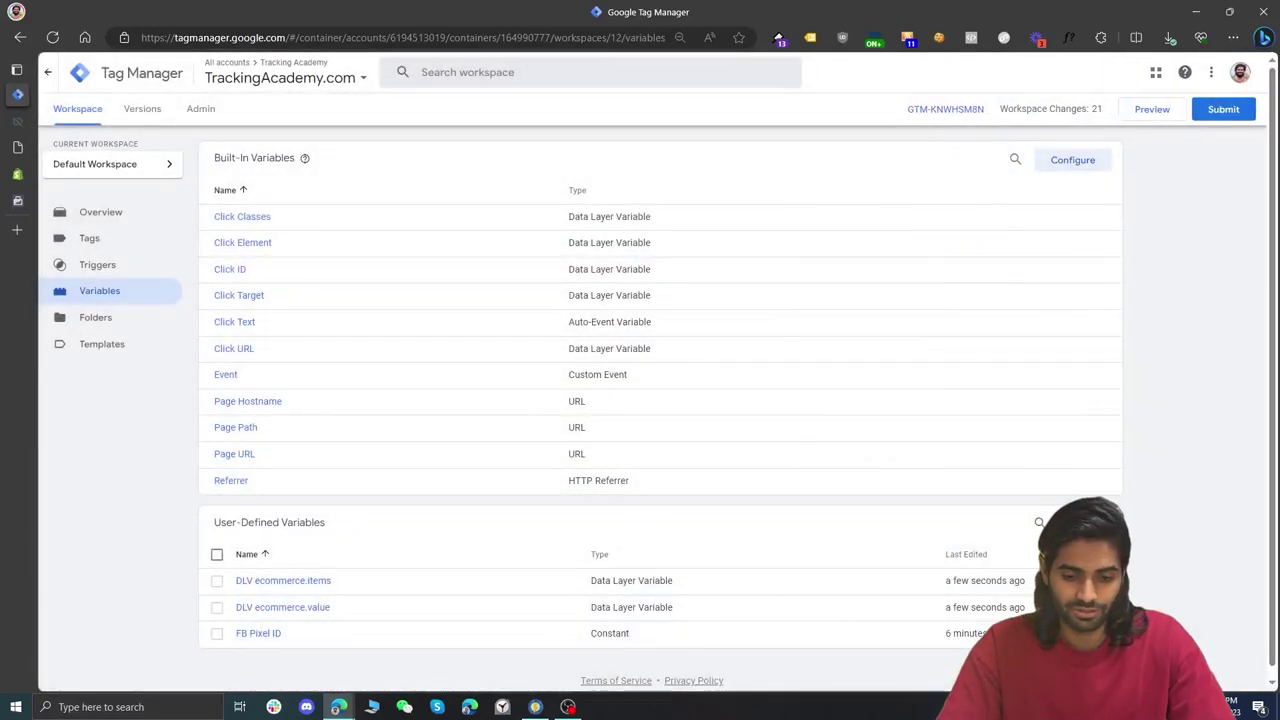
Create a Data Layer Variable reading ecommerce.currency, name it "DLV ecommerce.currency", and save it.
click(1090, 522)
click(820, 234)
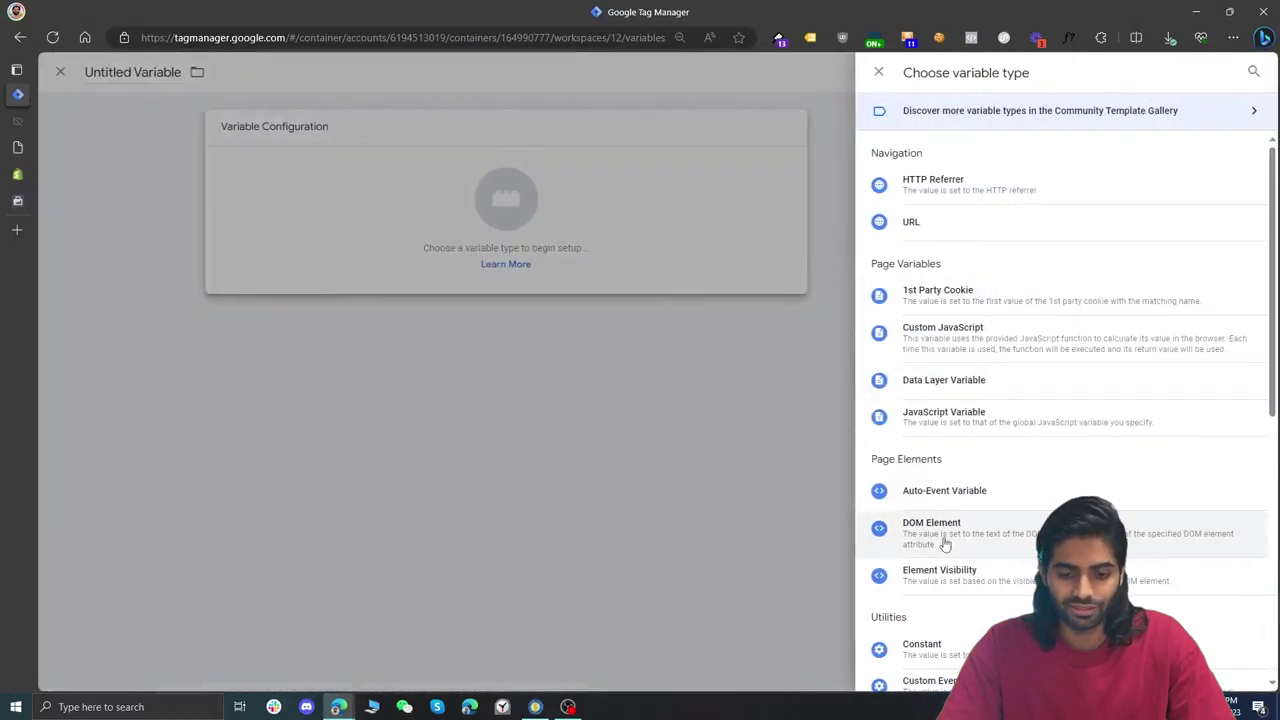
click(985, 383)
click(590, 259)
text(ecommerce.durrency)
key(ctrl+a)
key(ctrl+c)
click(435, 72)
text(DLV)
key(ctrl+v)
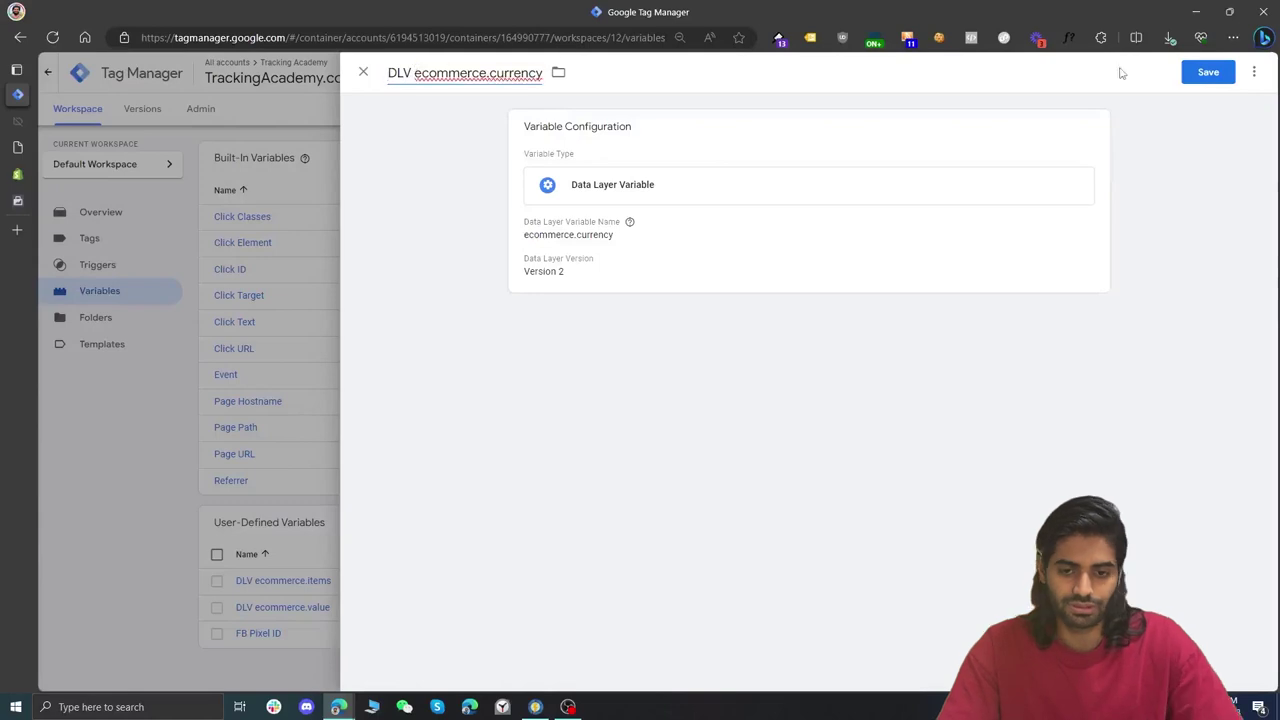
click(1212, 74)
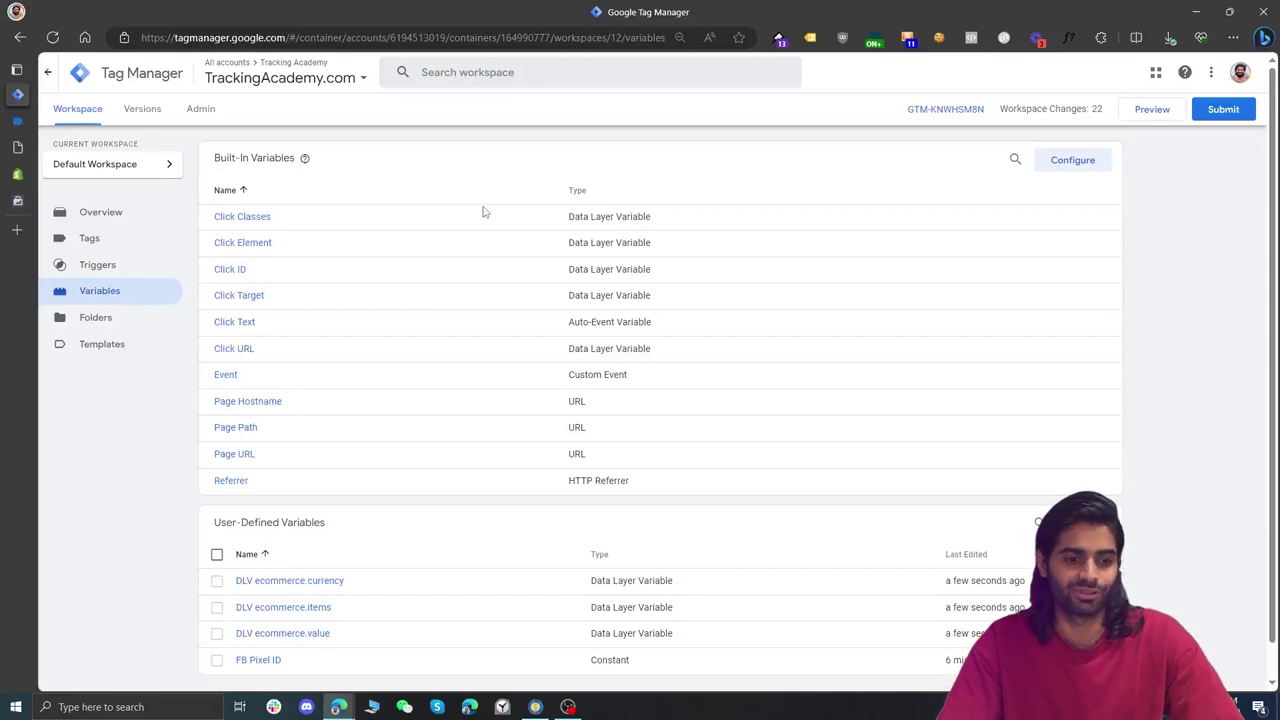
Search the variable template gallery for "face" and add stape-io's Facebook Parameter Generator to the workspace.
click(81, 341)
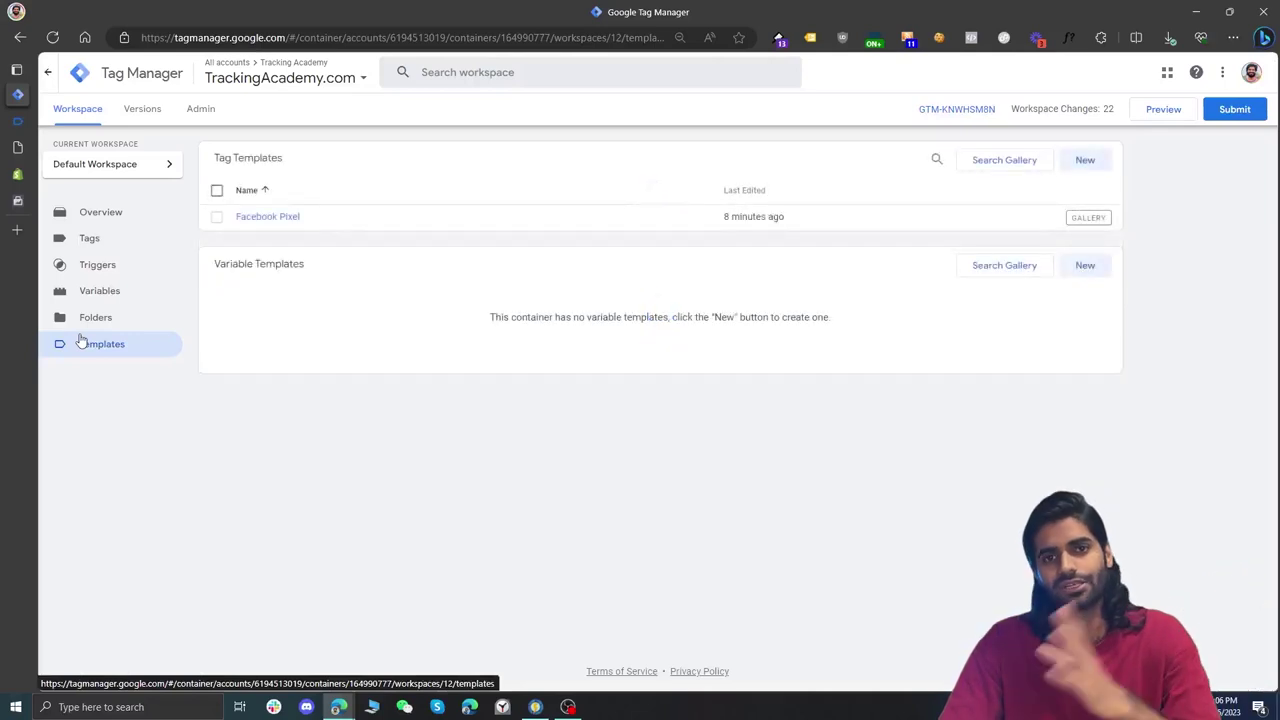
click(1036, 272)
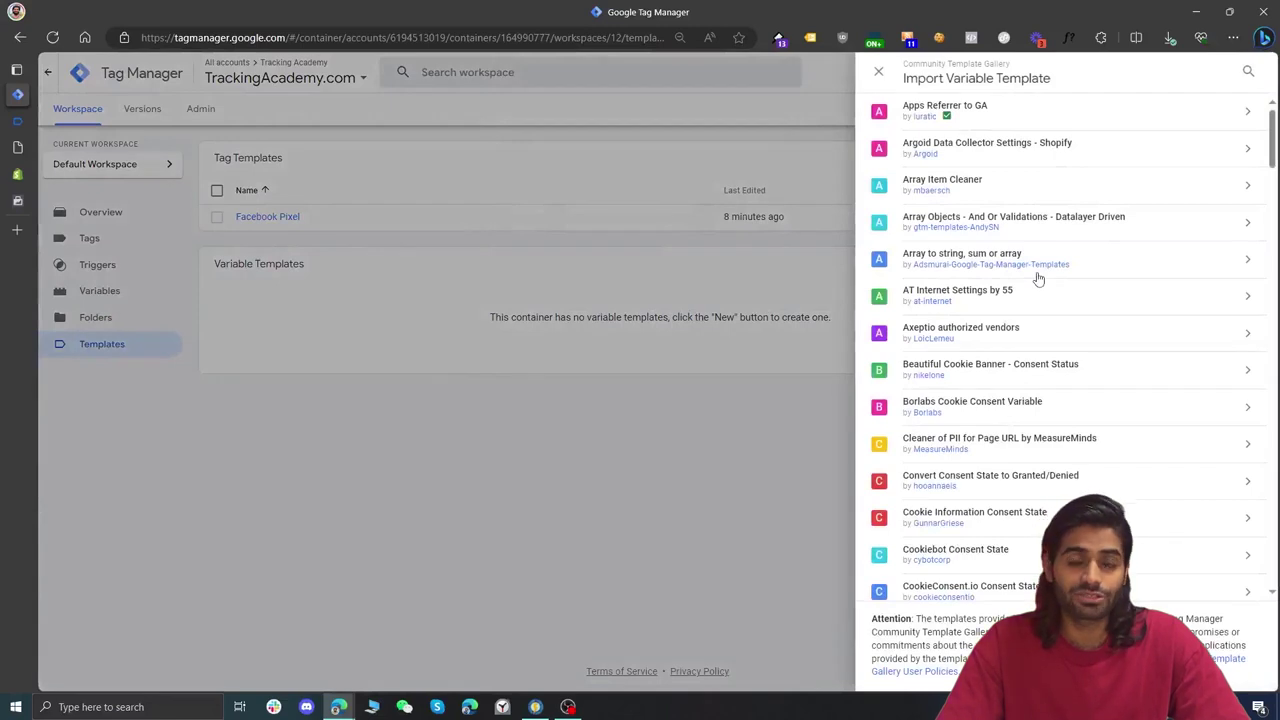
click(1250, 72)
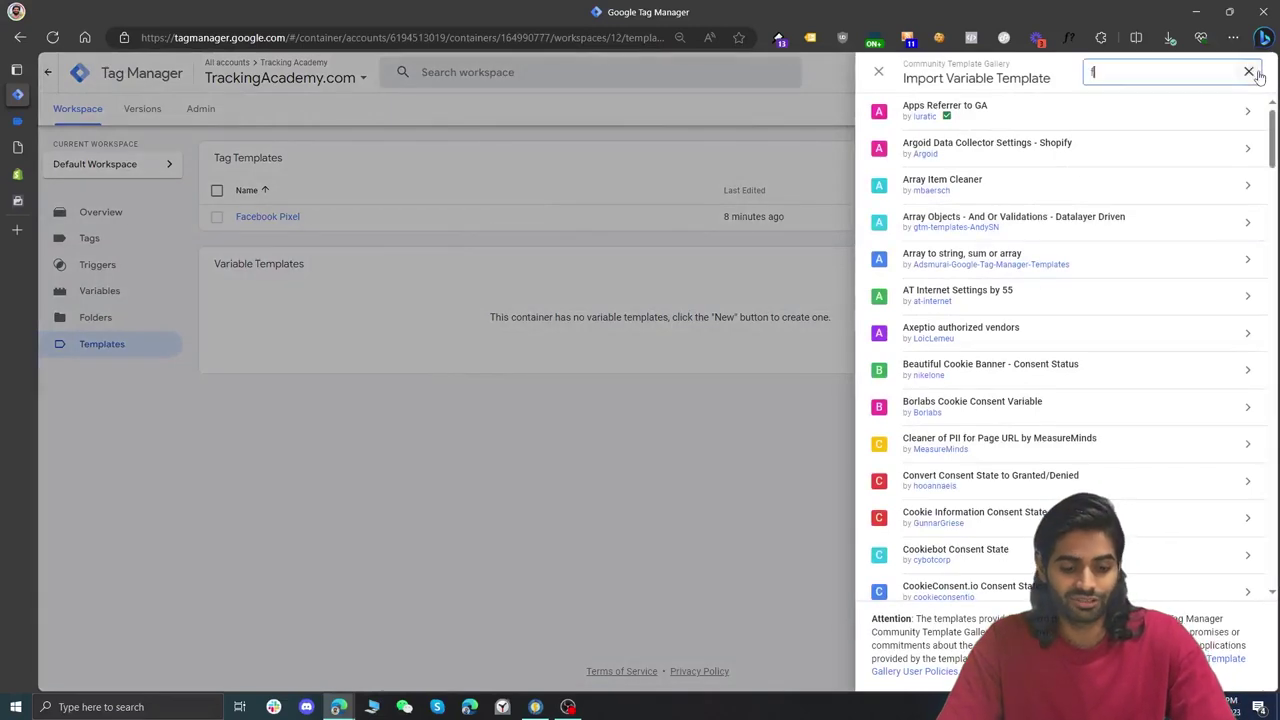
text(face)
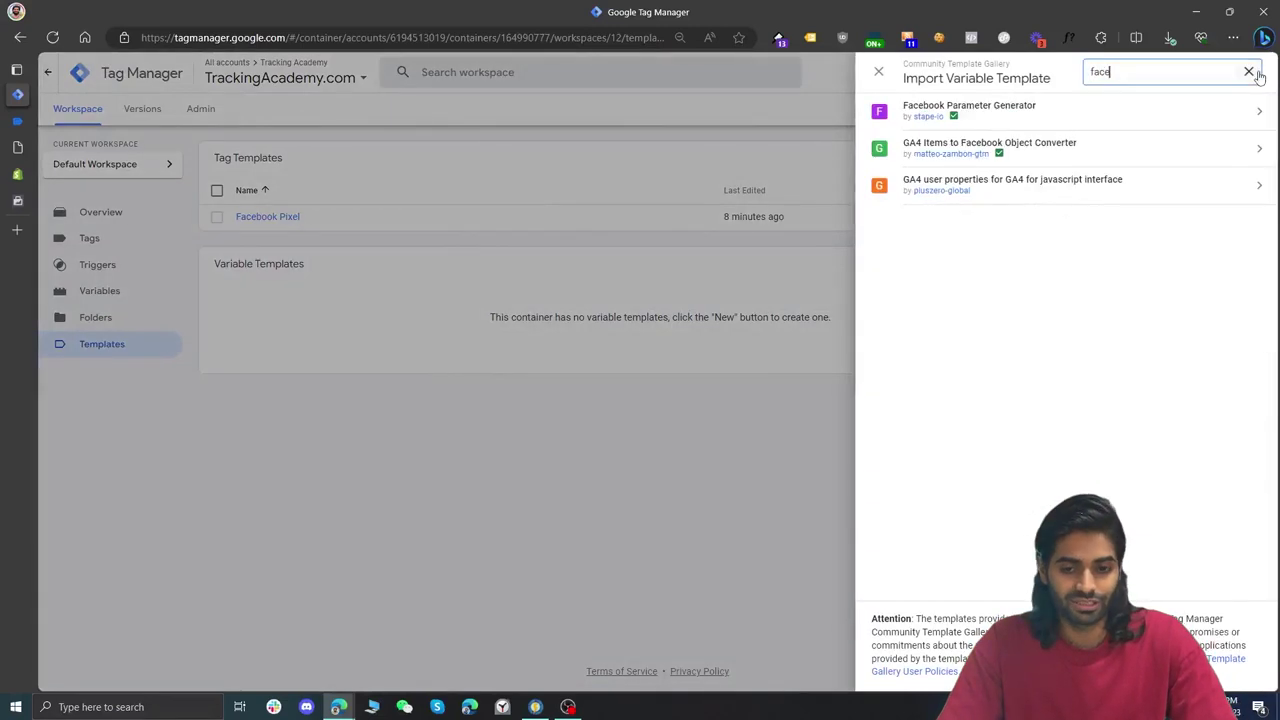
click(1170, 123)
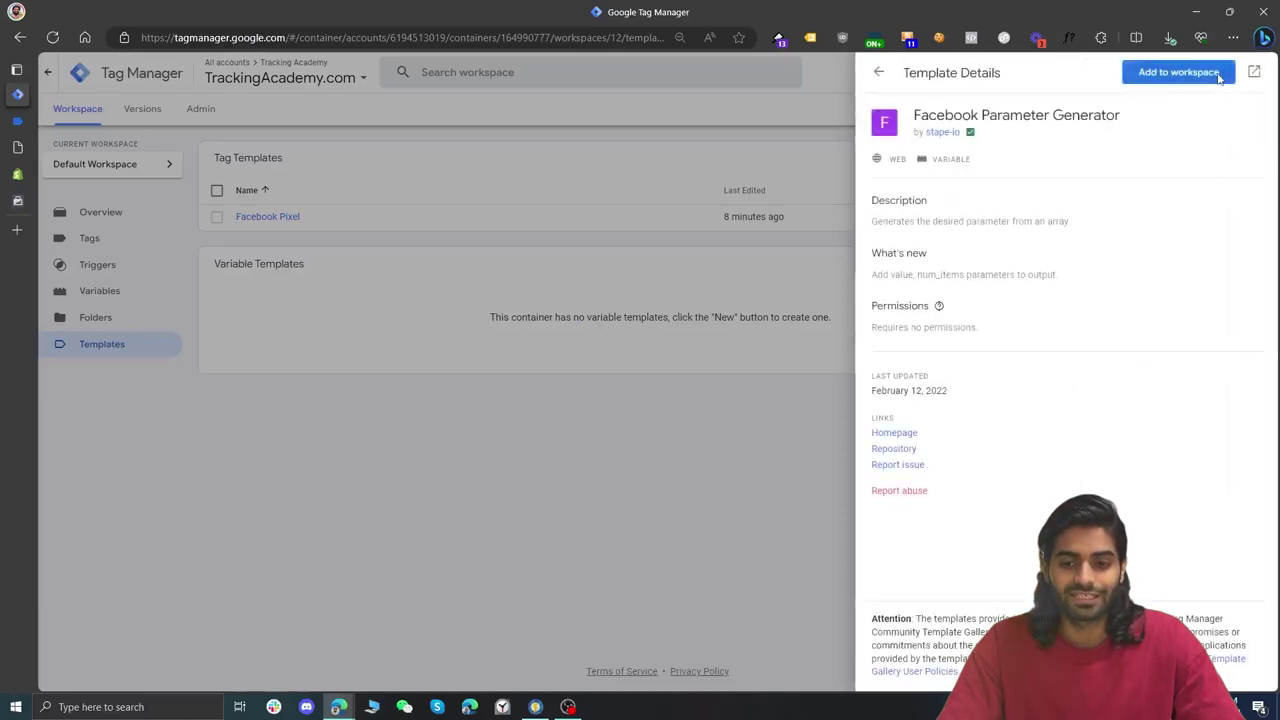
click(1190, 73)
click(834, 241)
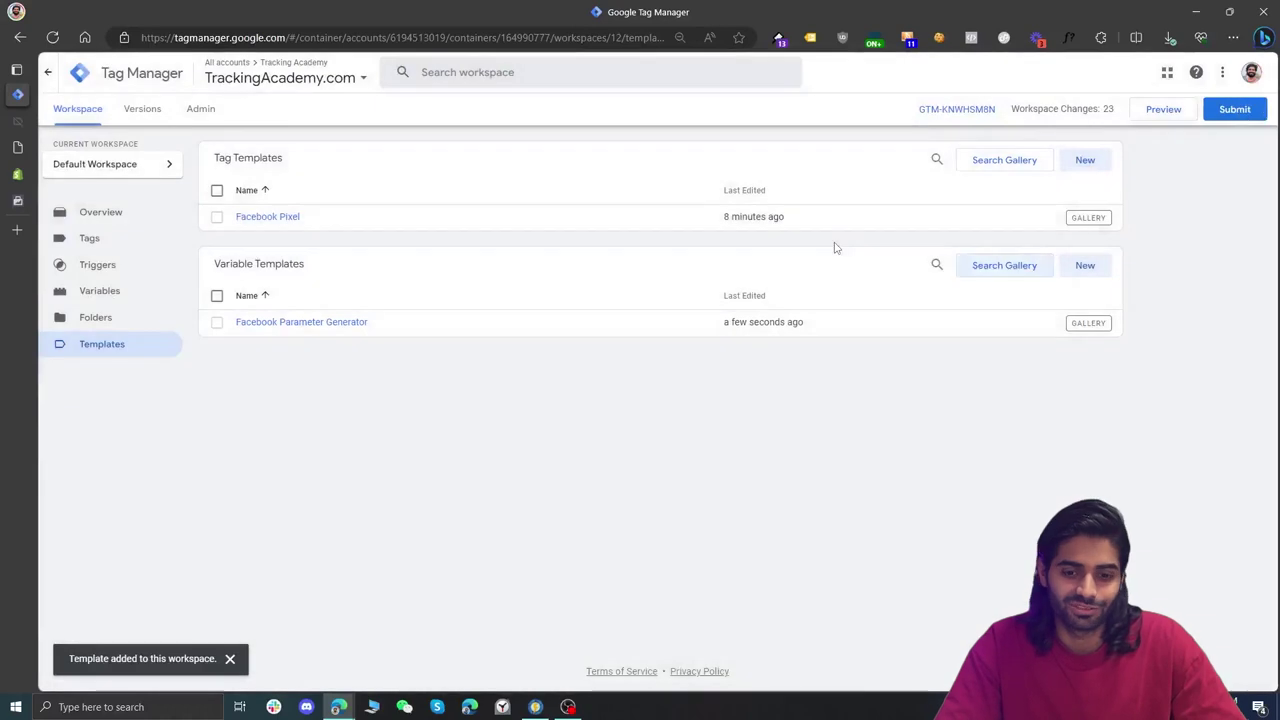
Create a user-defined variable of type Facebook Parameter Generator with {{DLV ecommerce.items}} as its array of objects.
click(100, 290)
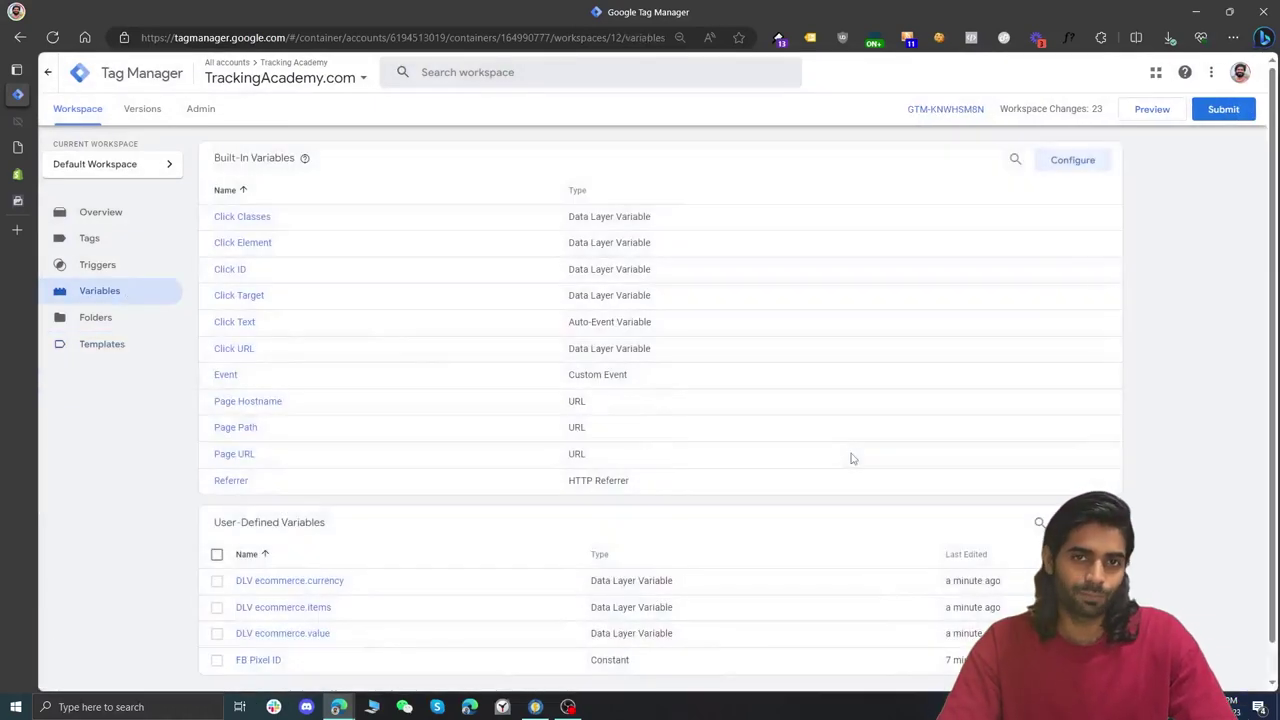
scroll(849, 457, down, 1)
click(1081, 485)
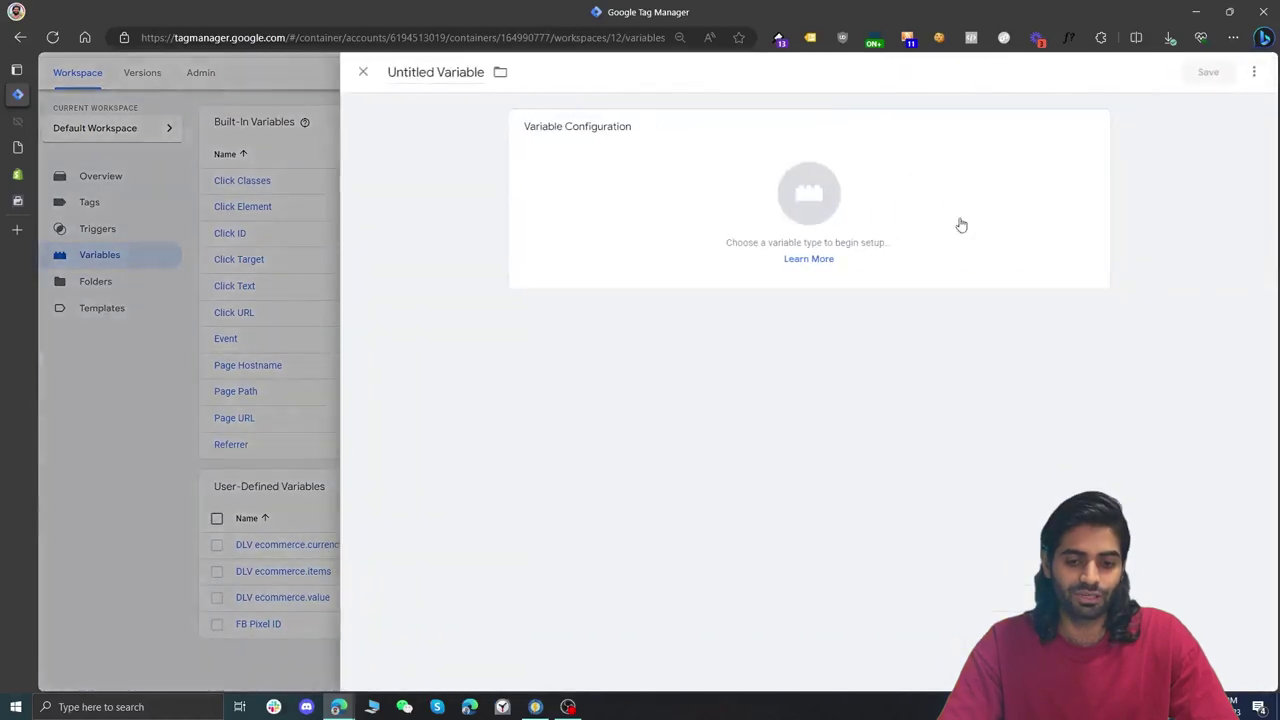
click(920, 214)
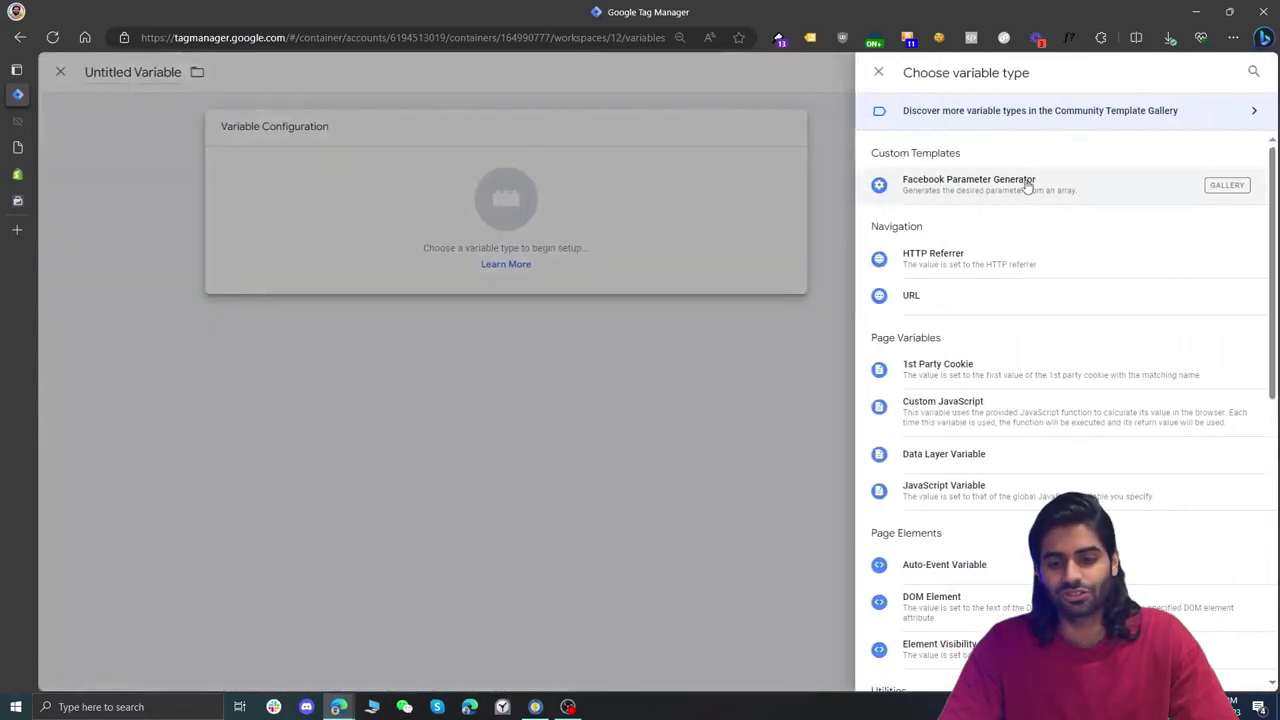
click(1027, 186)
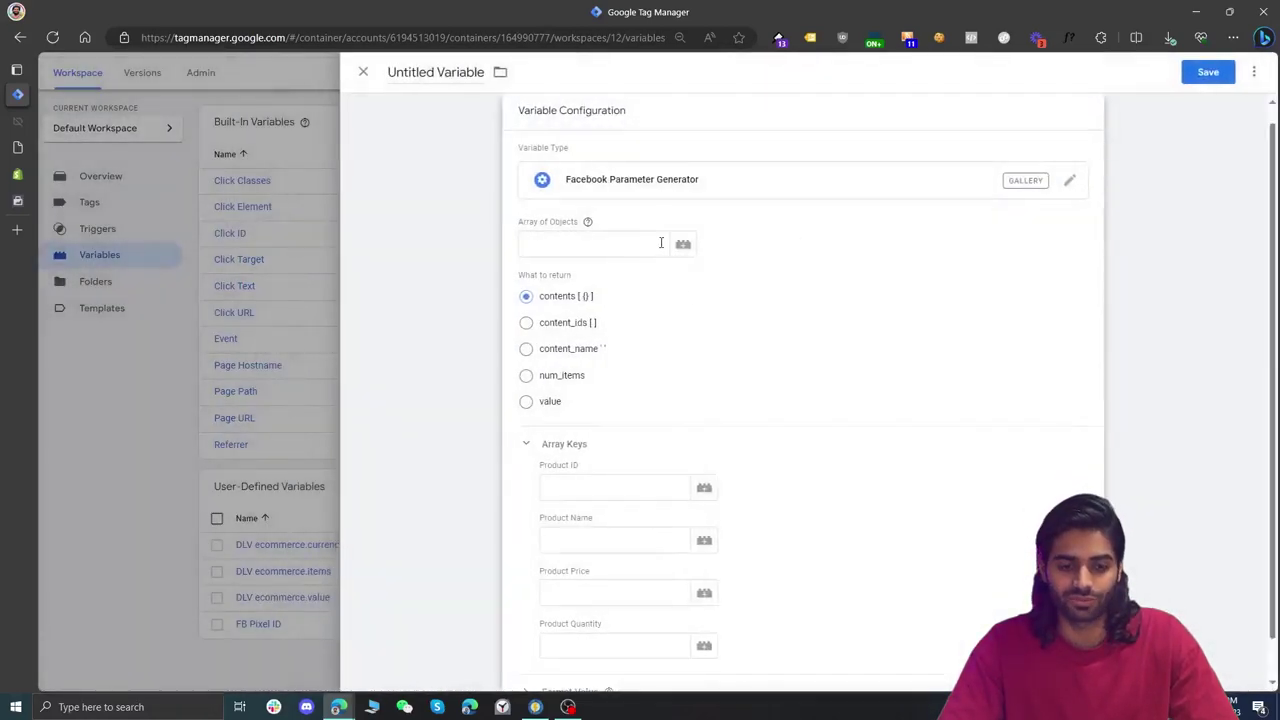
click(680, 247)
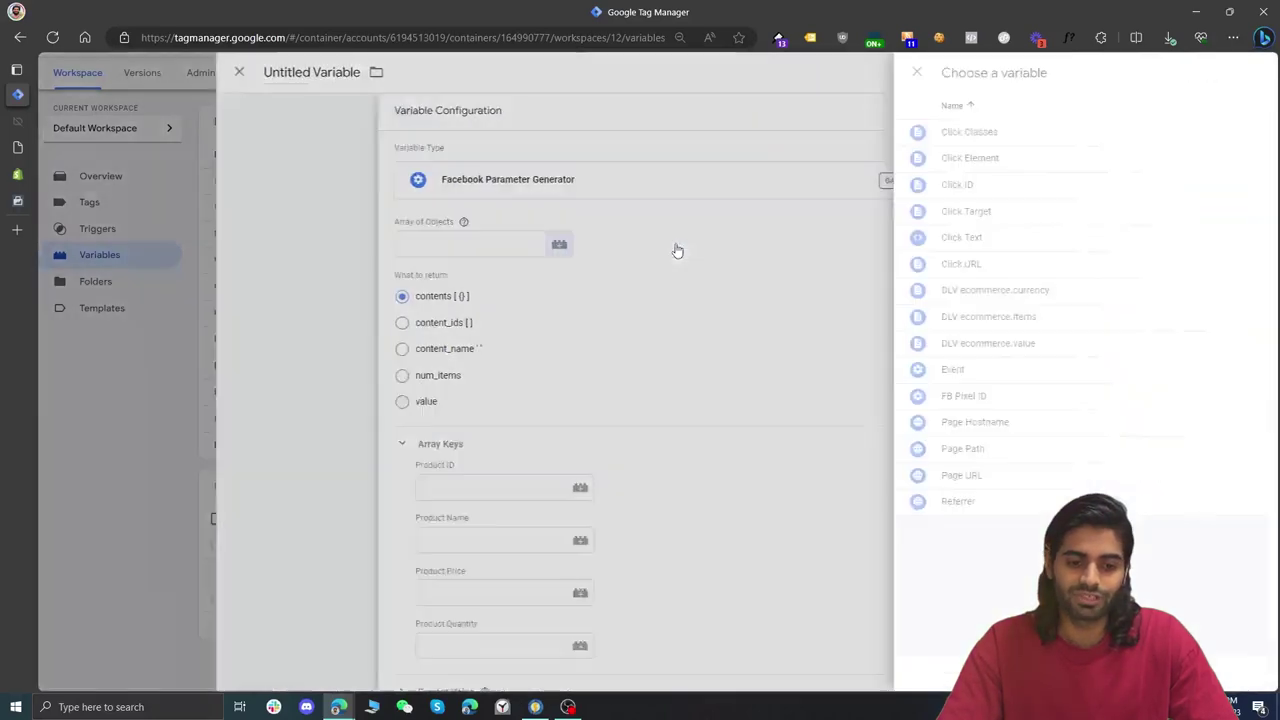
click(547, 327)
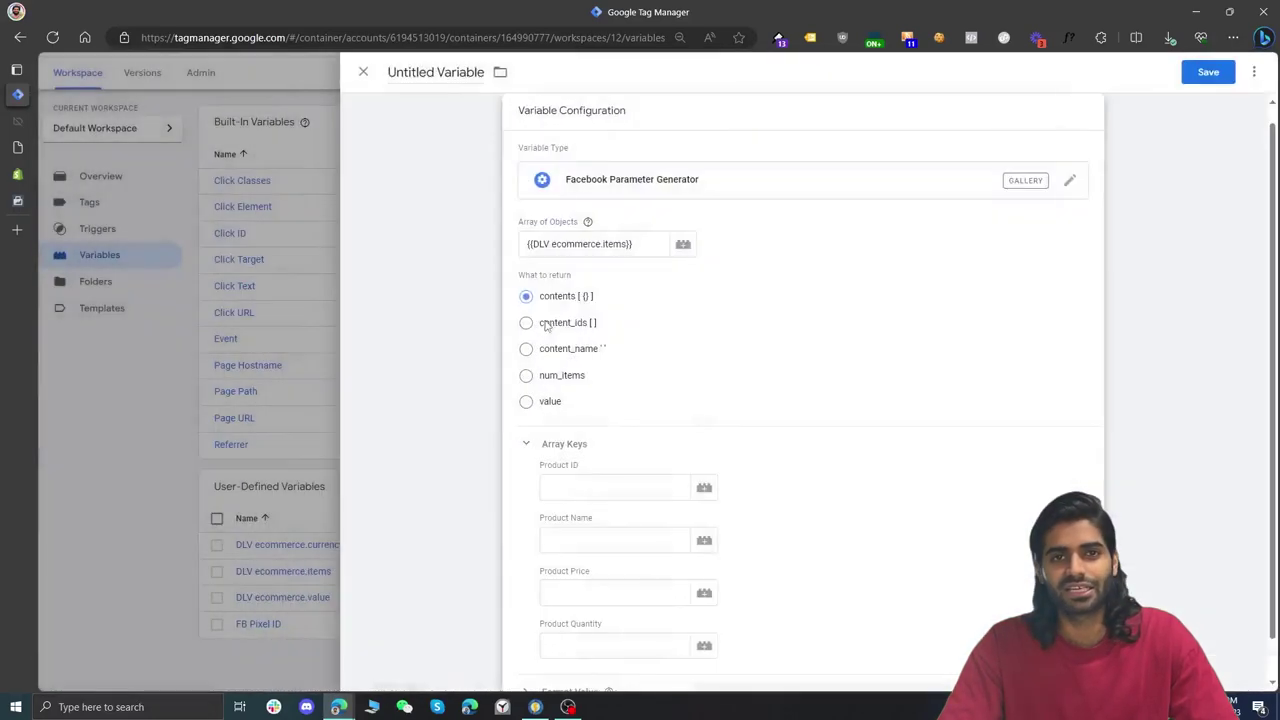
Check the items array of custom_begin_checkout in Tag Assistant and copy its item_id key as the variable's Product ID.
click(17, 121)
drag(300, 325, 272, 466)
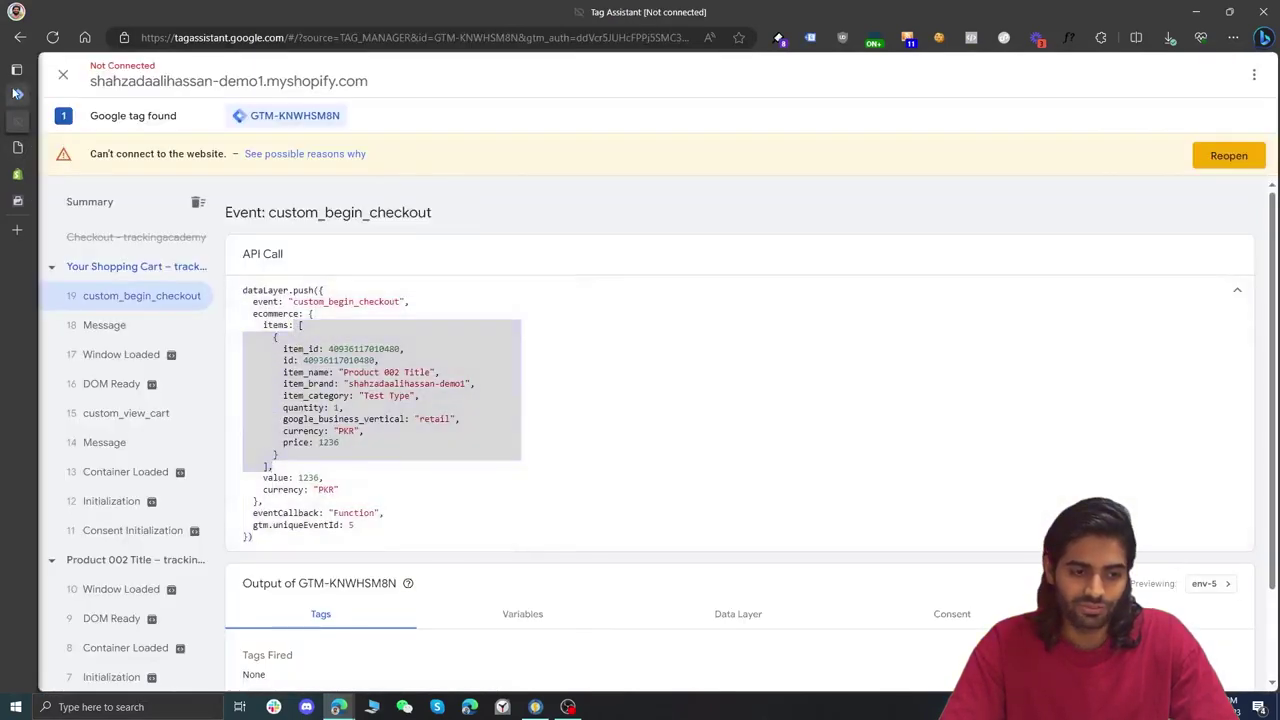
click(17, 94)
mouse_move(588, 222)
click(600, 487)
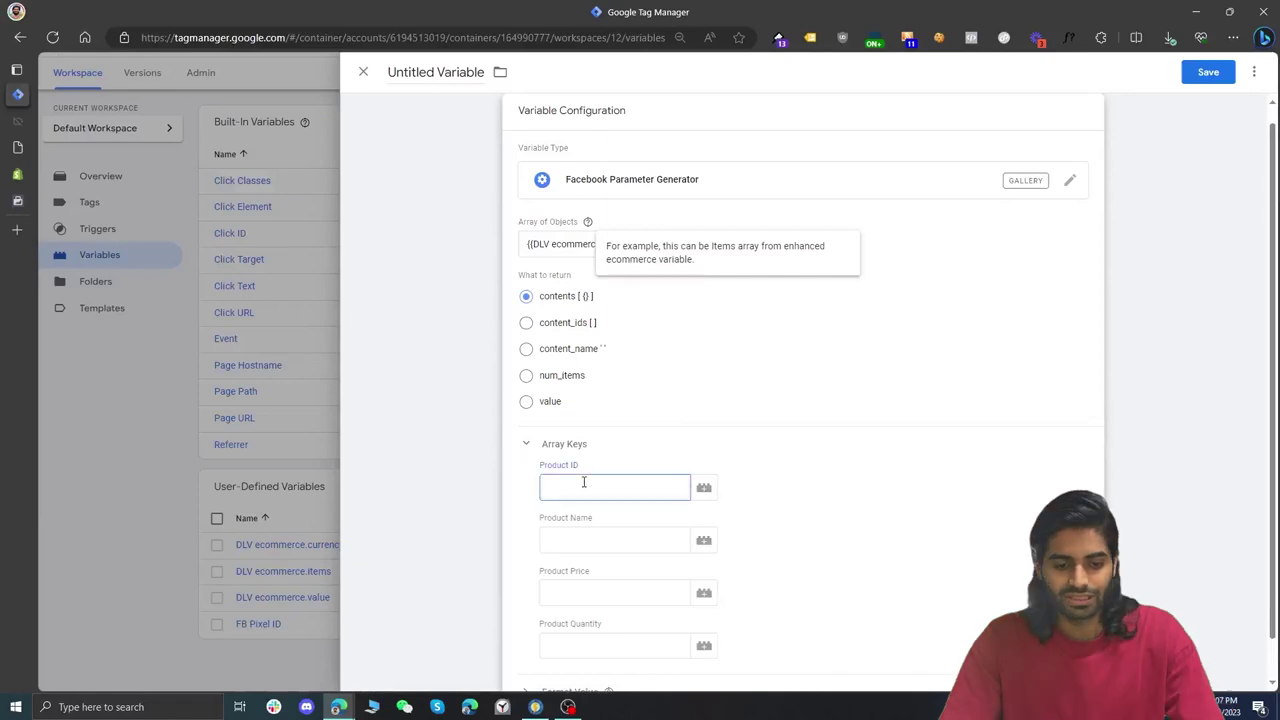
click(17, 121)
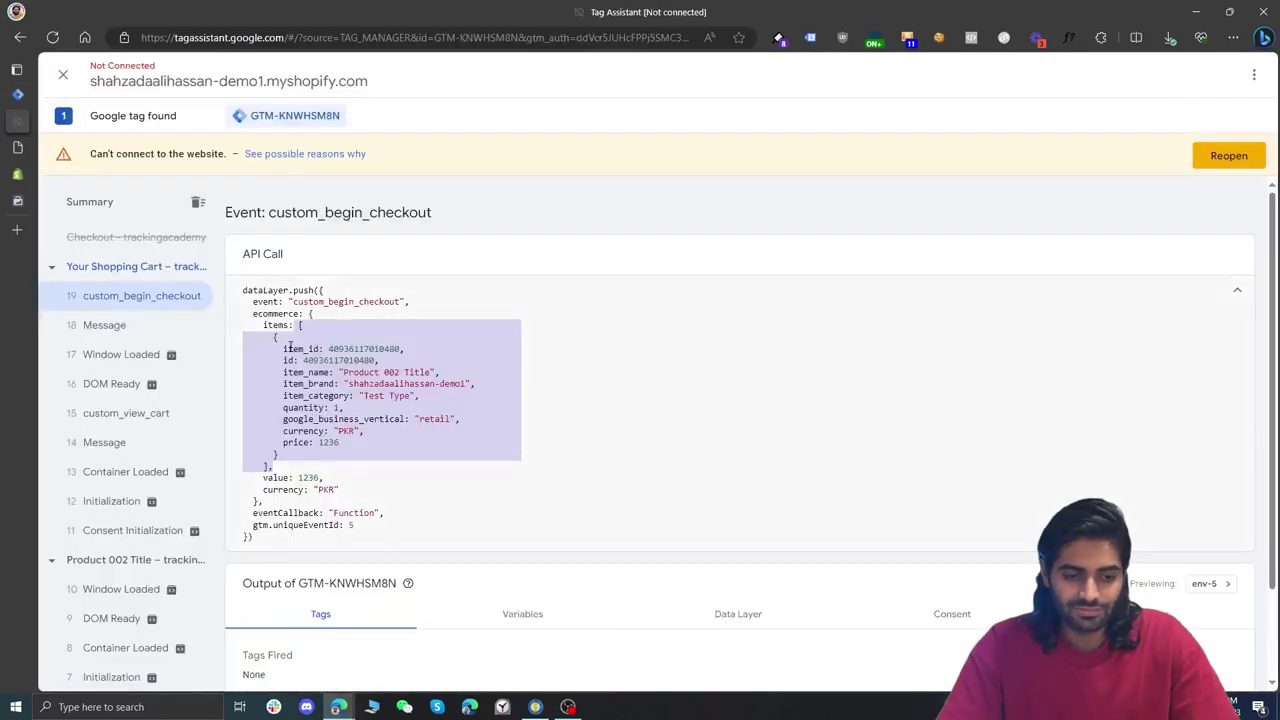
double_click(290, 348)
click(17, 94)
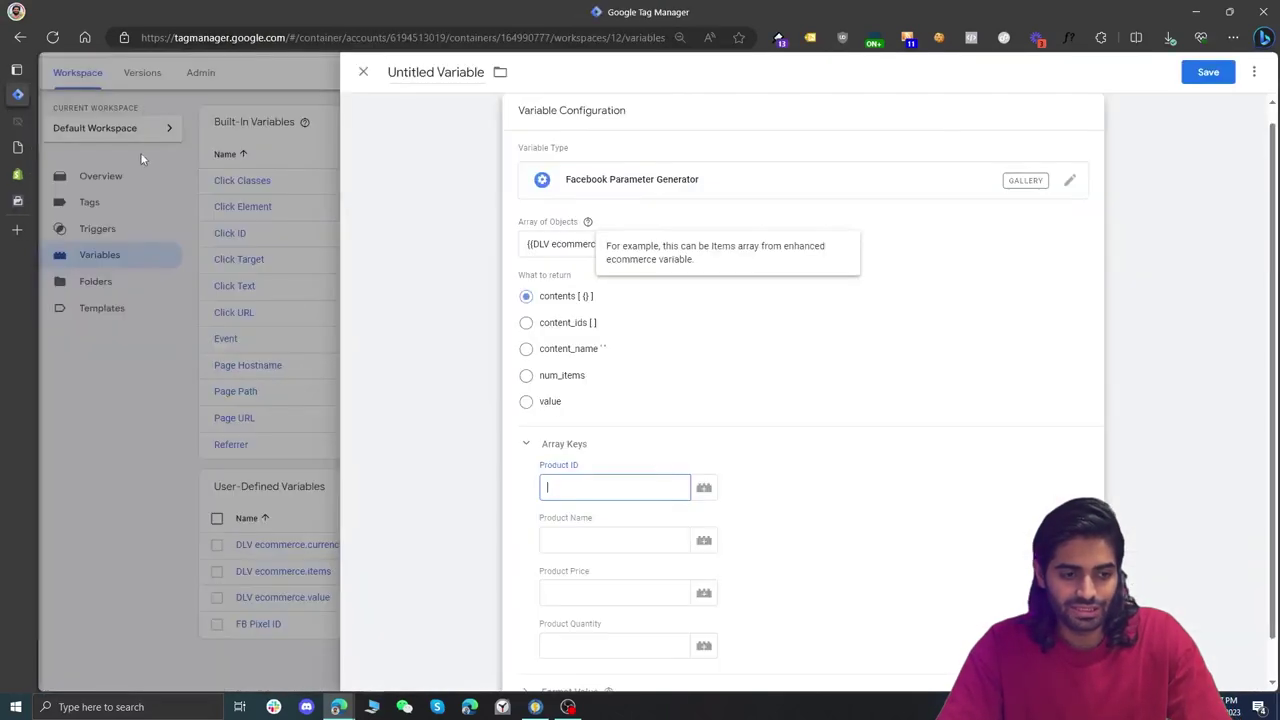
Copy the item_name key from the Tag Assistant event into the variable's Product Name key.
click(17, 121)
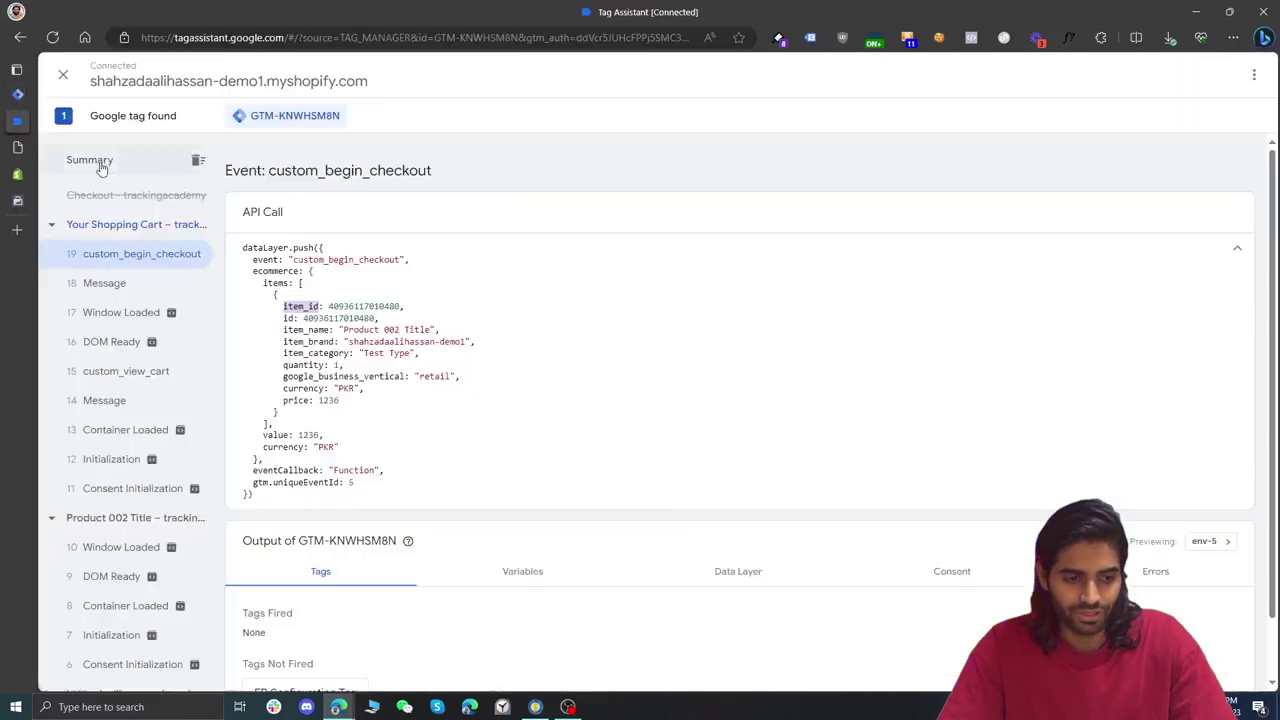
double_click(305, 330)
key(ctrl+c)
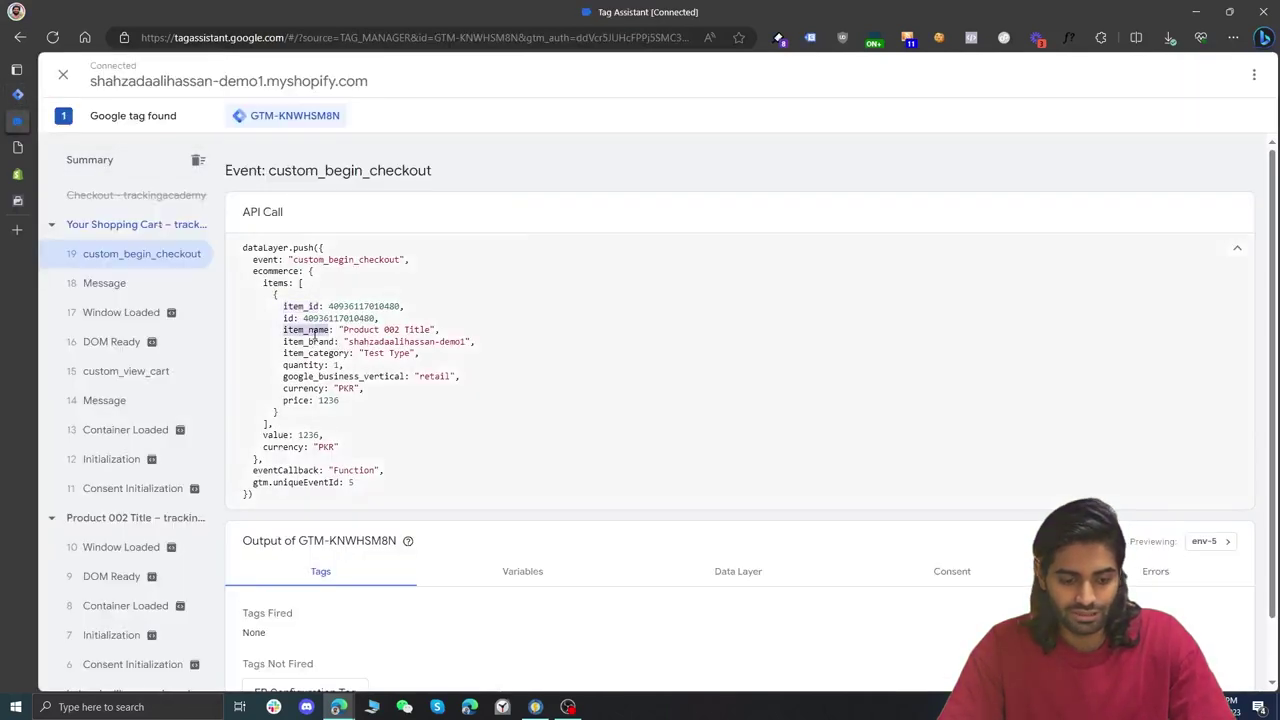
click(17, 94)
click(561, 541)
key(ctrl+v)
Copy the price key from the Tag Assistant event into the variable's Product Price key.
click(17, 124)
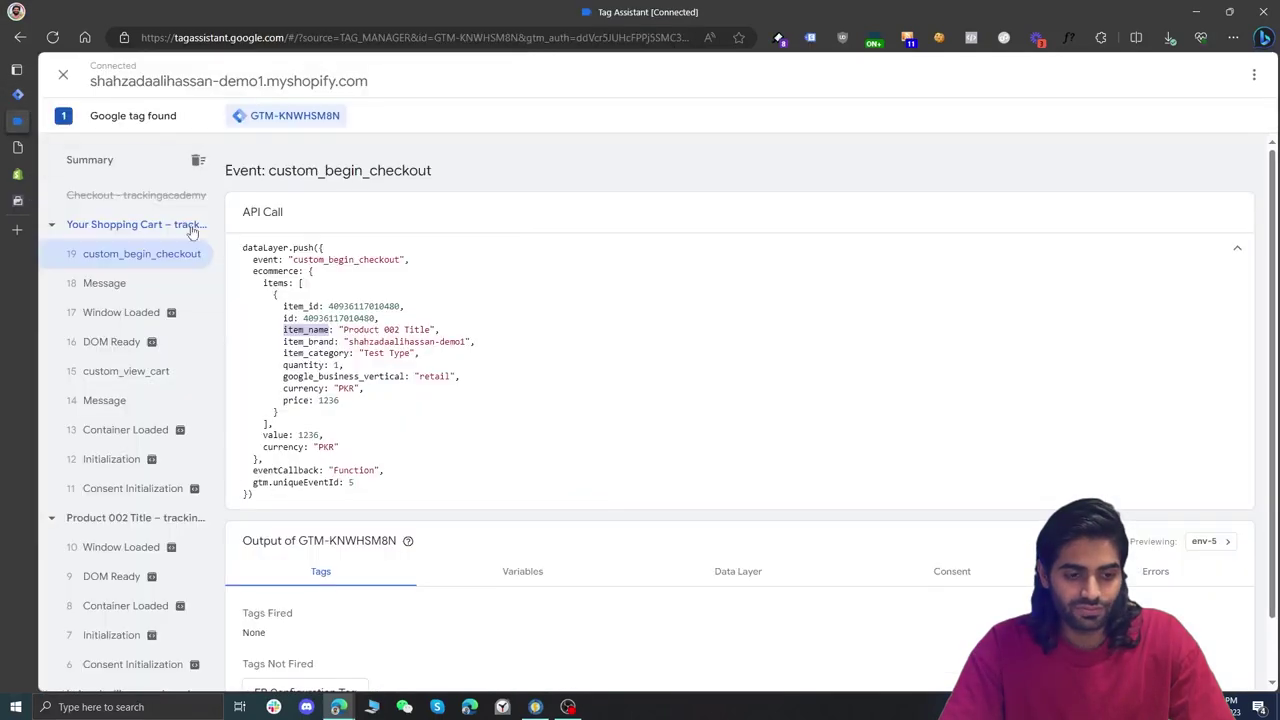
double_click(297, 400)
click(40, 93)
click(577, 583)
Copy the quantity key from the Tag Assistant event into the variable's Product Quantity key.
click(40, 120)
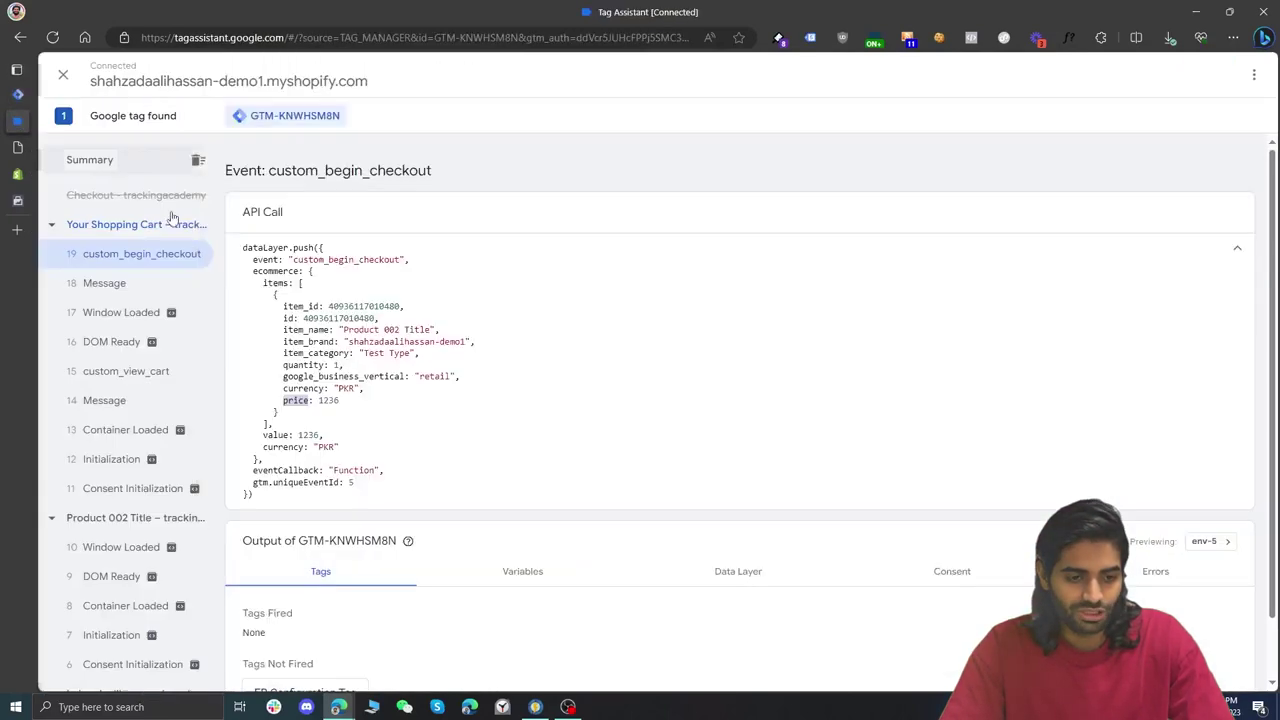
double_click(301, 366)
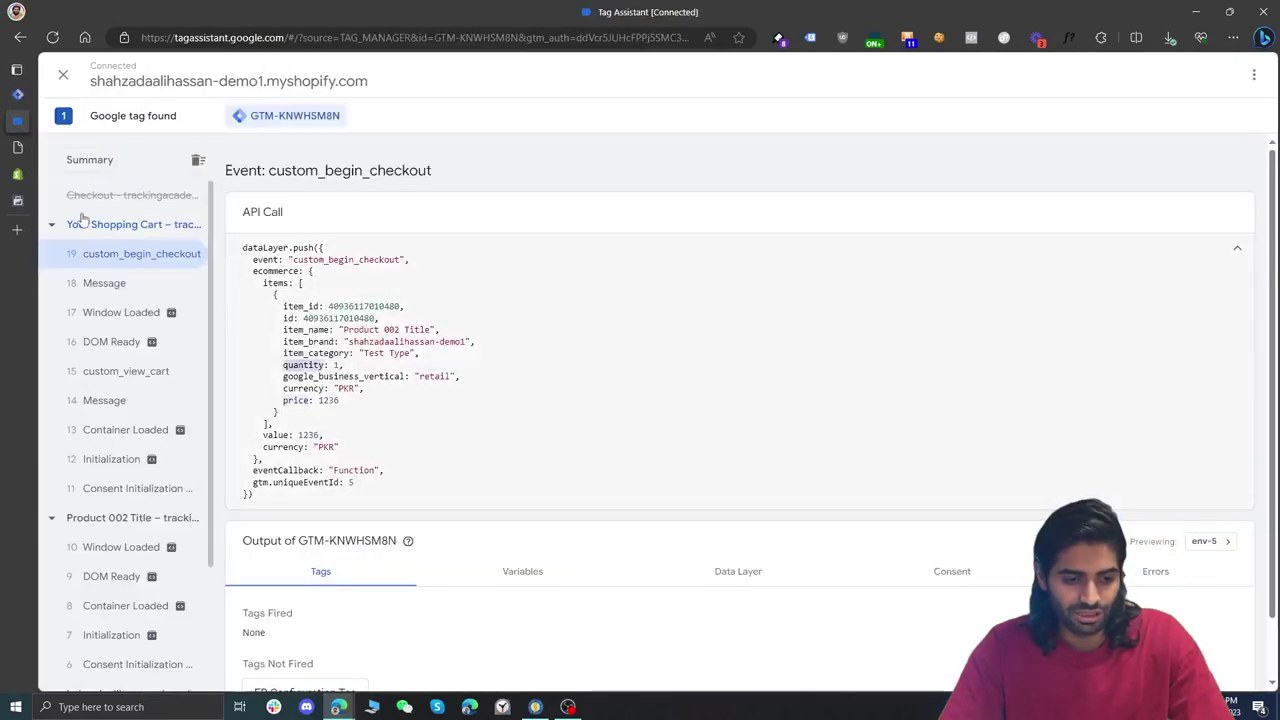
key(ctrl+c)
click(100, 94)
click(575, 645)
key(ctrl+v)
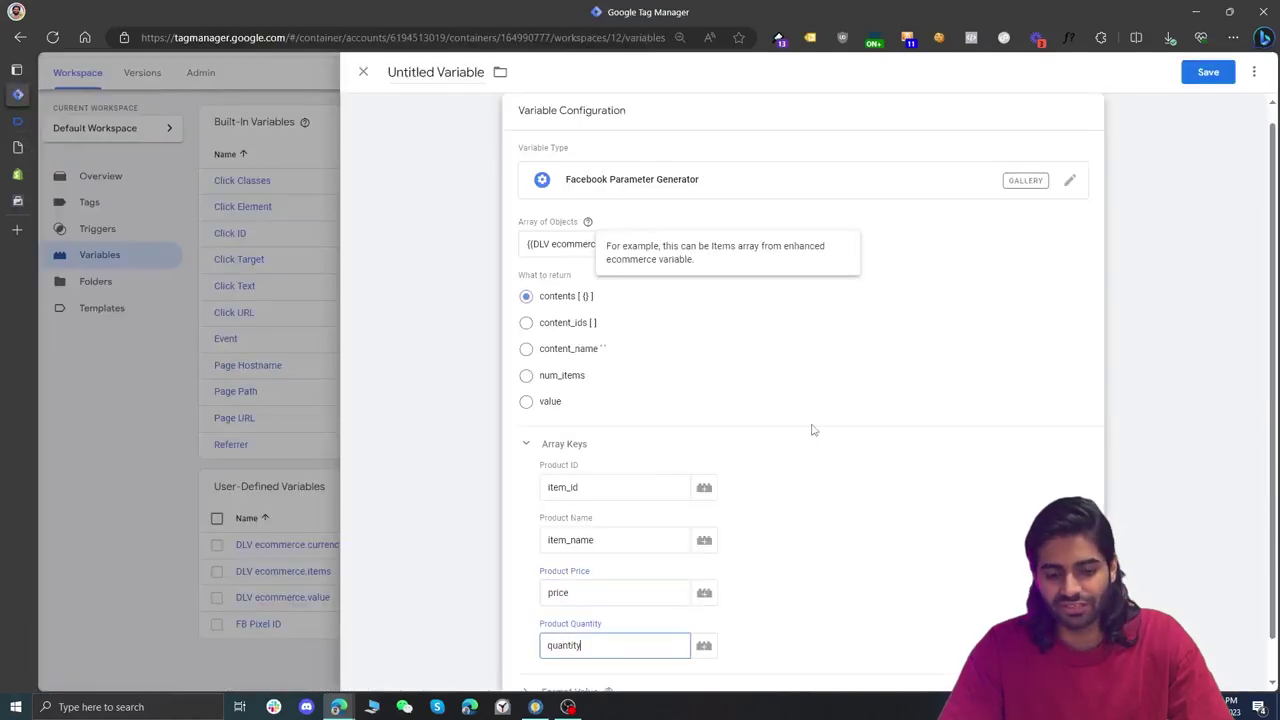
Name the Facebook Parameter Generator variable "FPG EI Contents" and save it.
scroll(813, 430, up, 1)
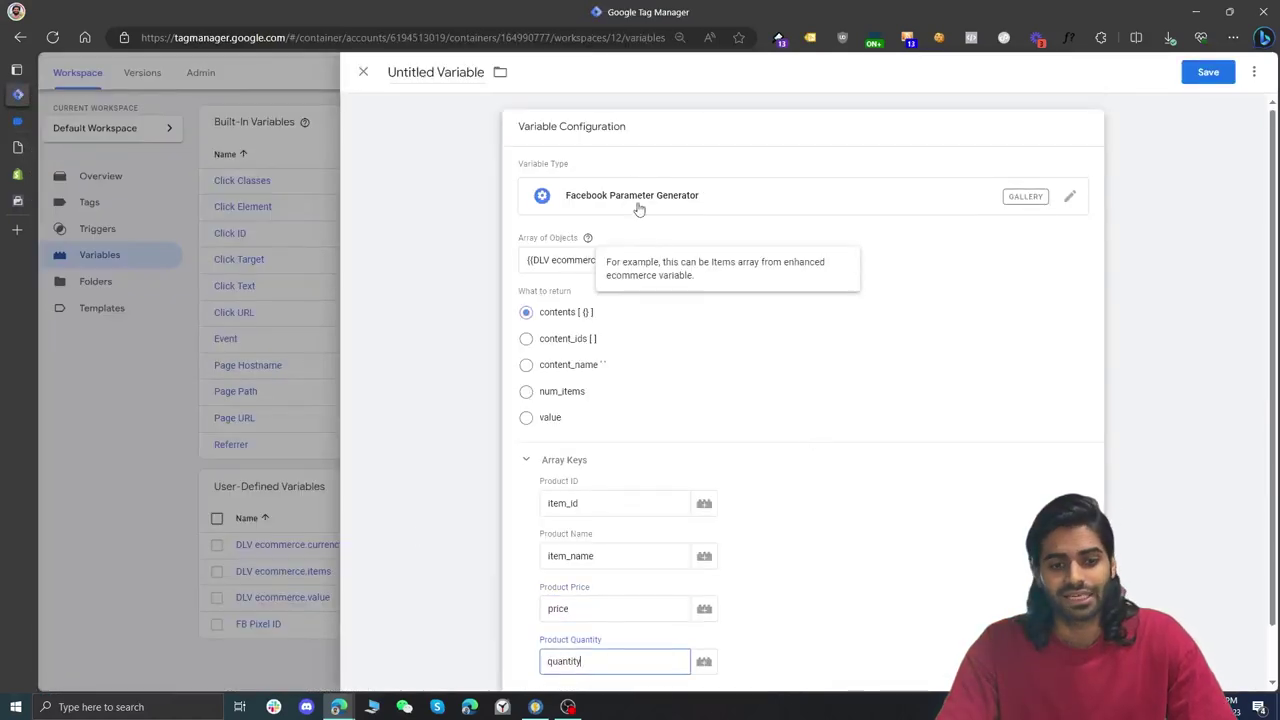
click(449, 75)
text(FPG EI Contents)
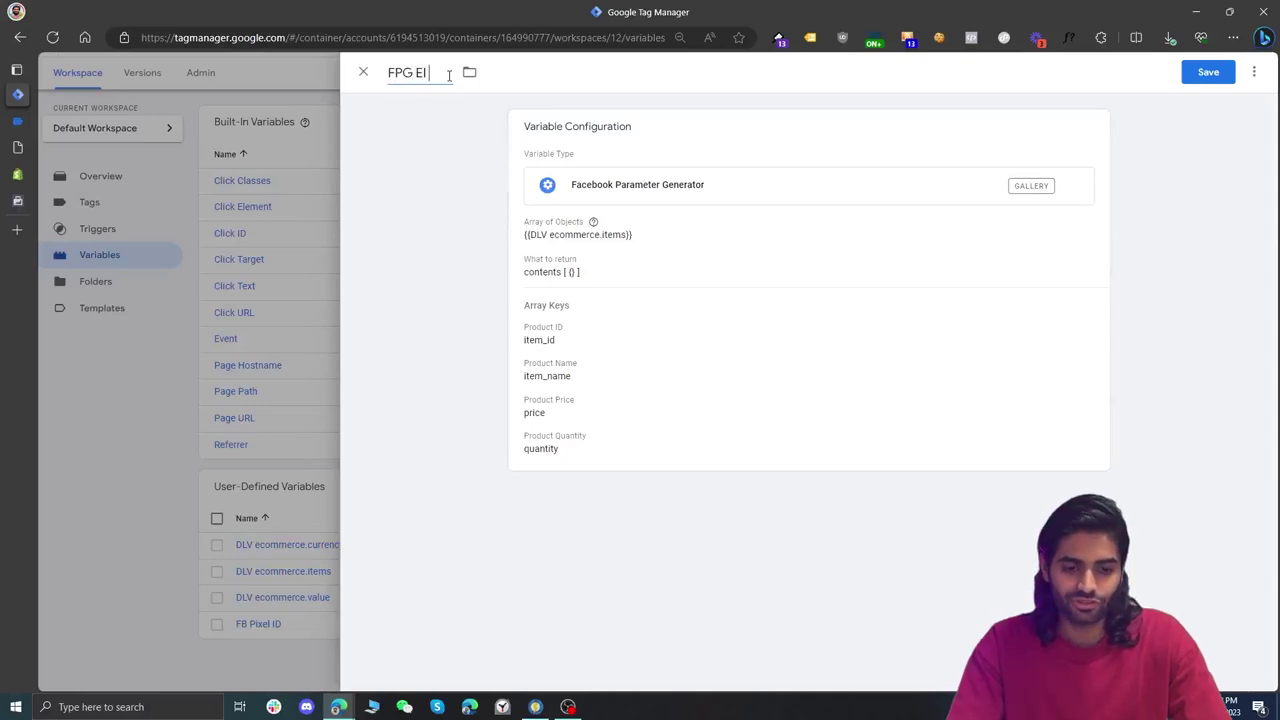
click(1208, 74)
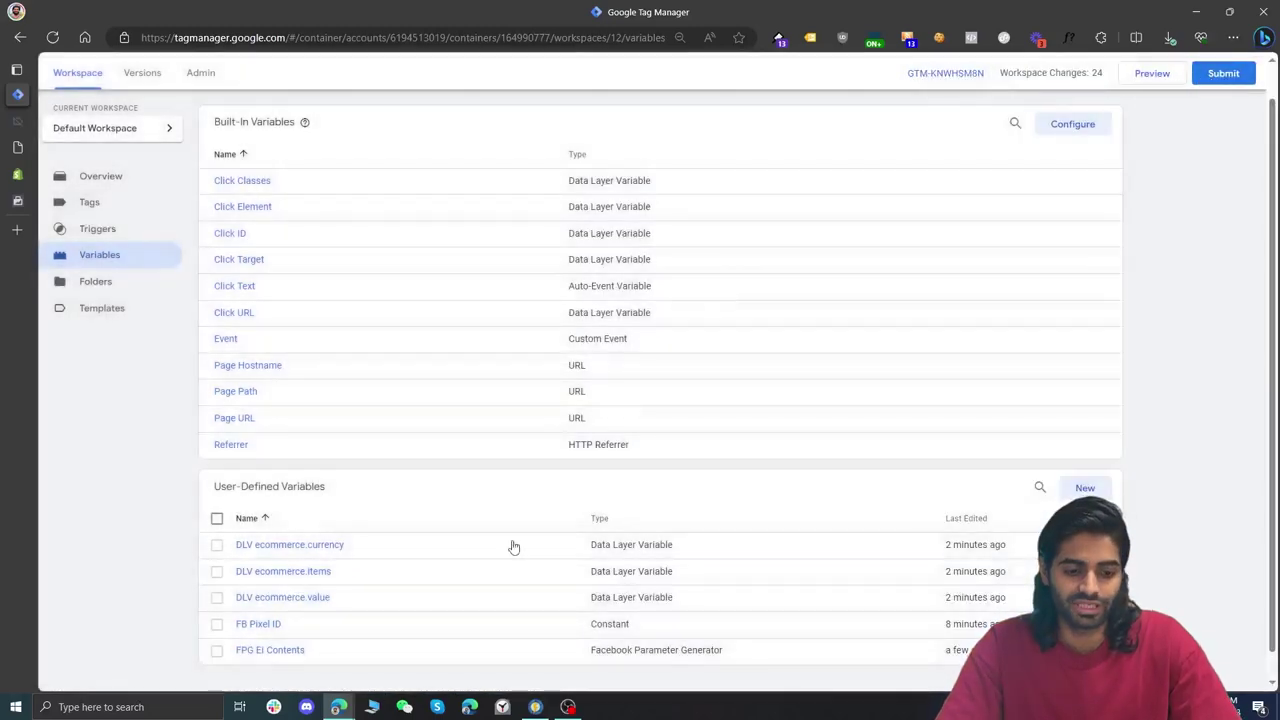
Copy the FPG EI Contents variable, make it return content_ids, name it "FPG EI Content Ids" and save it.
click(284, 650)
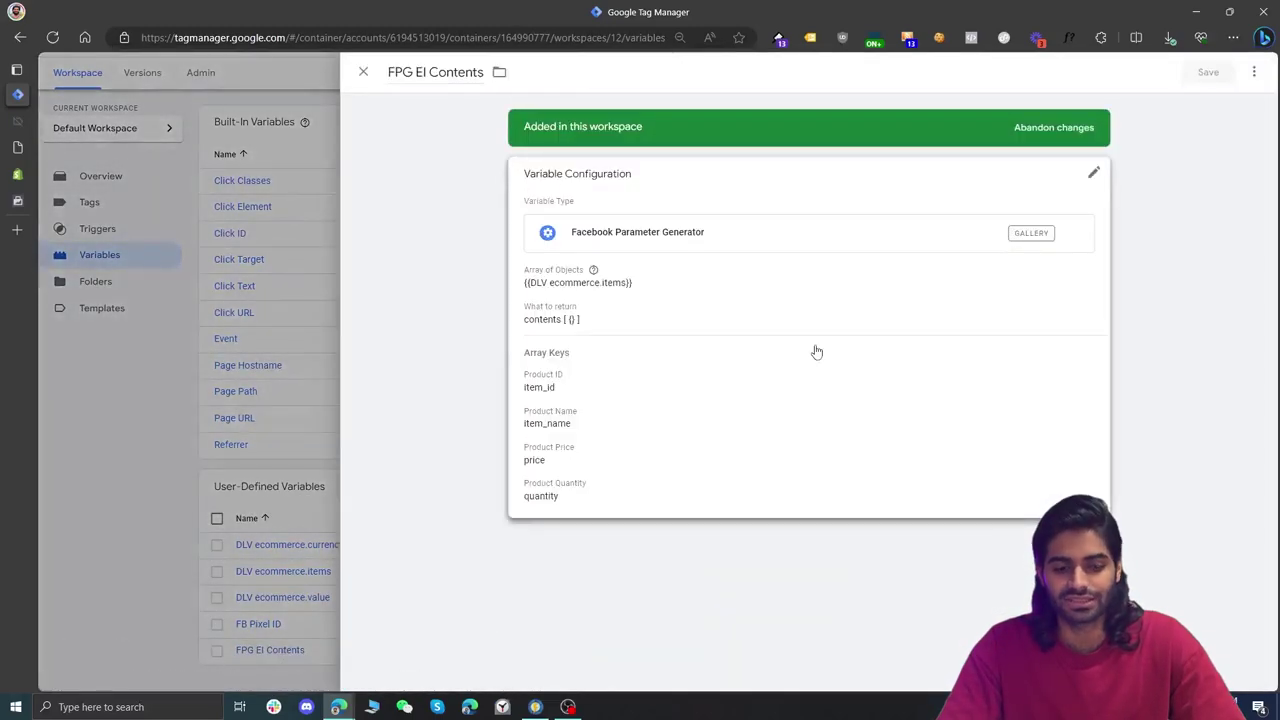
click(1252, 76)
click(1235, 99)
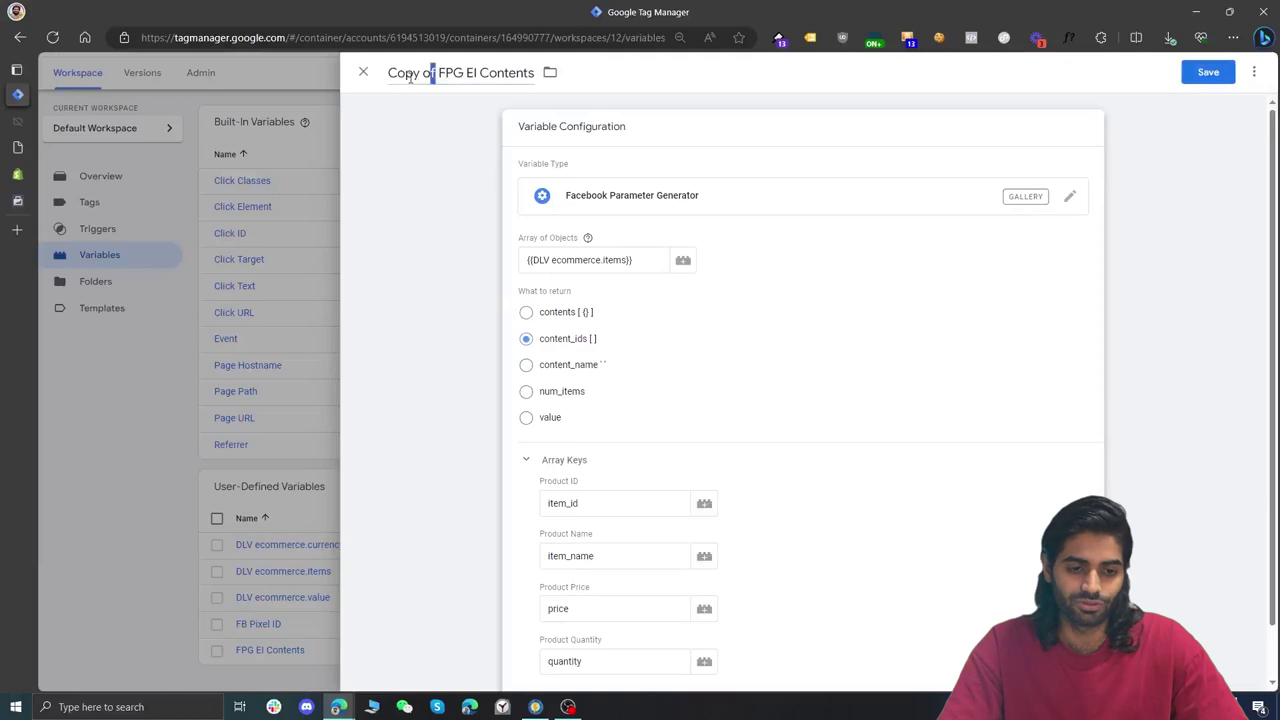
drag(431, 74, 362, 84)
key(BackSpace)
key(Left)
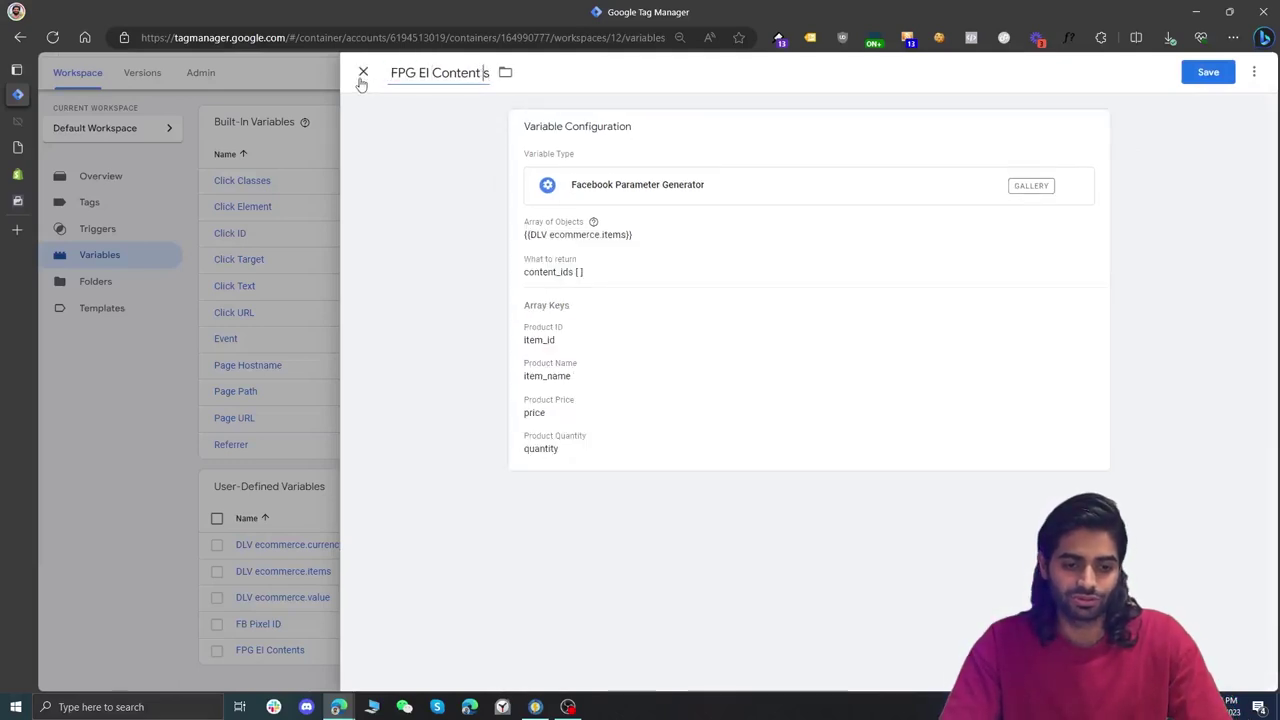
key(ctrl+s)
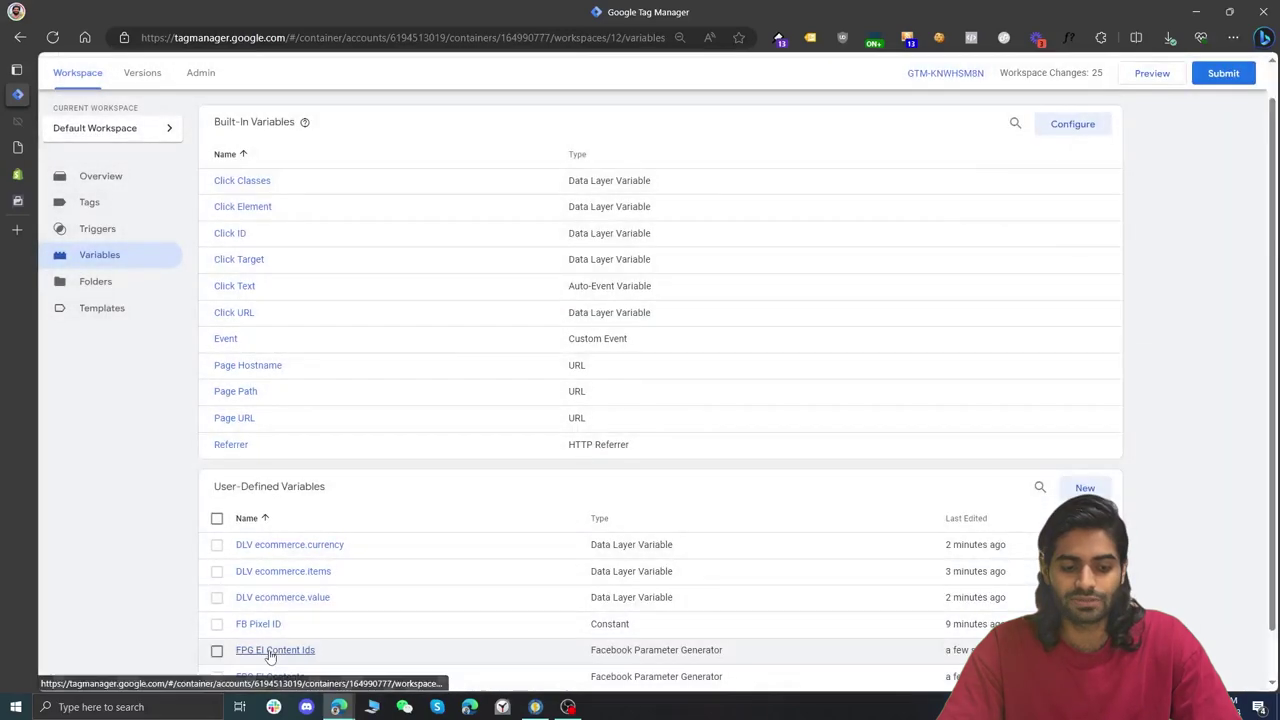
Copy the FPG EI Content Ids variable, make it return num_items, name it "FPG EI Num Items" and save it.
click(270, 651)
click(1254, 74)
click(1229, 107)
double_click(537, 72)
key(ctrl+BackSpace)
key(ctrl+BackSpace)
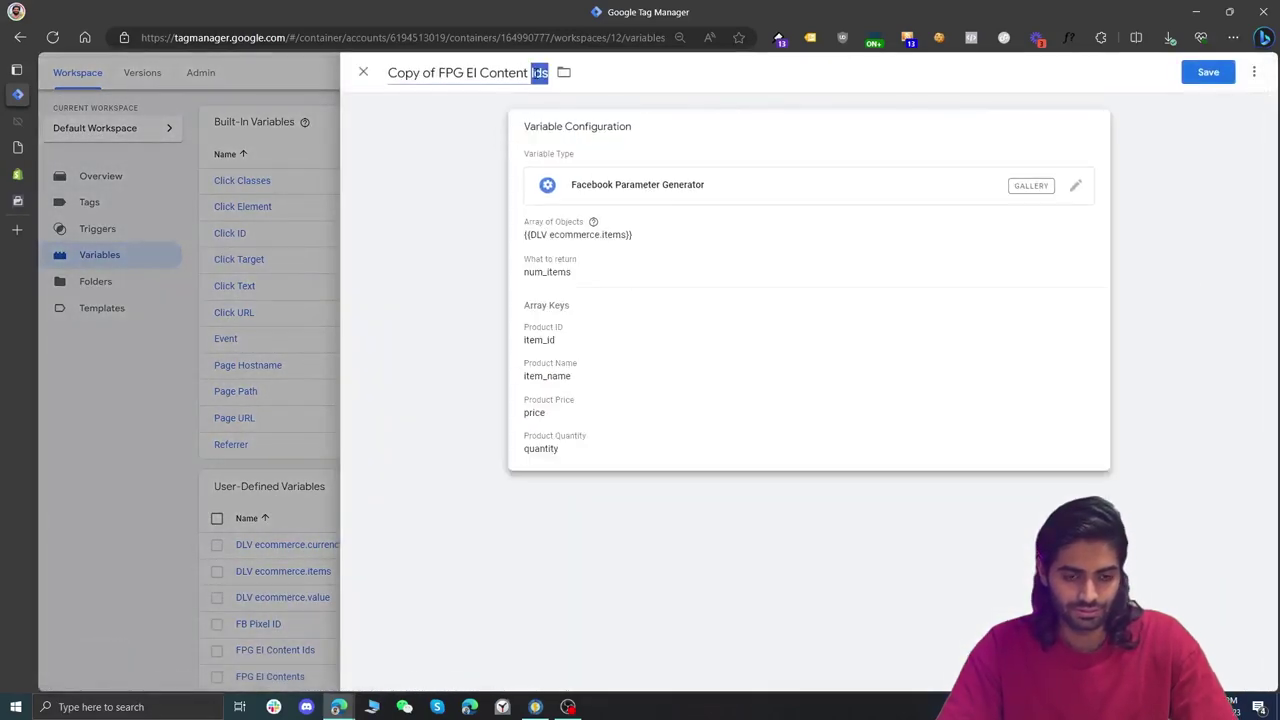
text(Num Items)
key(ctrl+Left)
key(ctrl+Left)
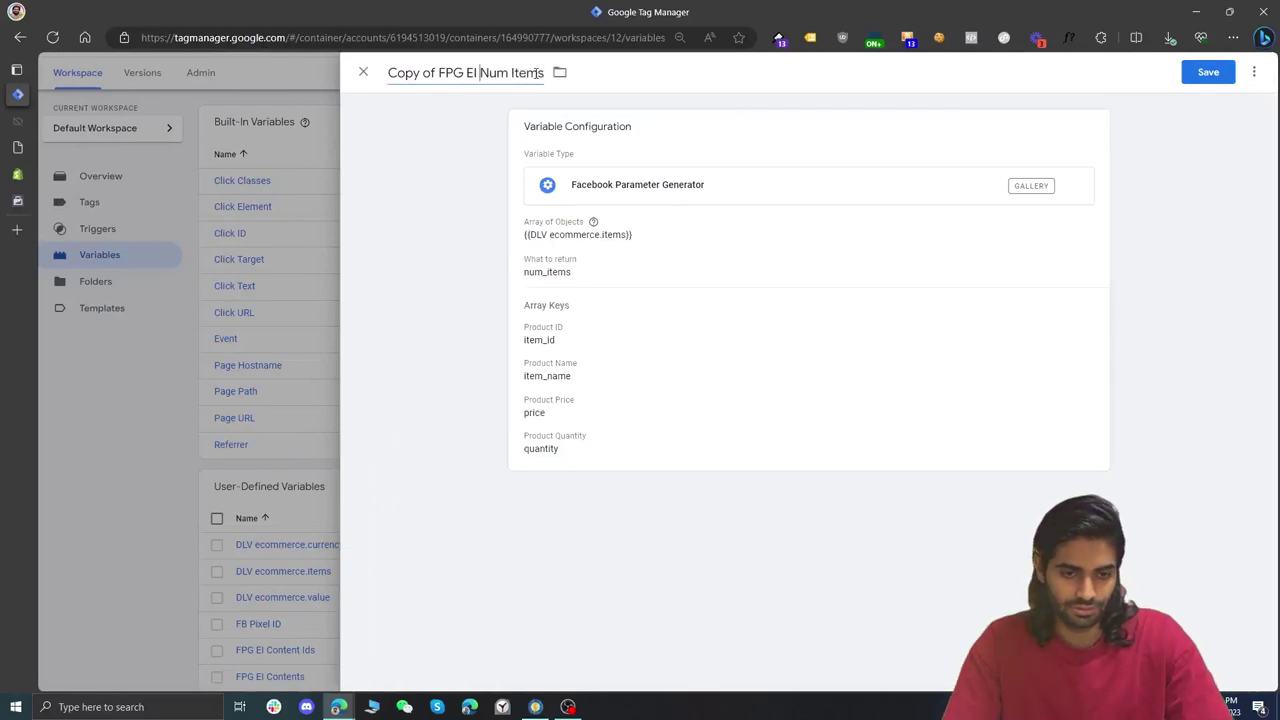
key(ctrl+shift+Left)
key(BackSpace)
click(1208, 72)
Copy the FPG EI Content Ids variable, make it return content_name, name it "FPG EI Content Name" and save it.
click(271, 651)
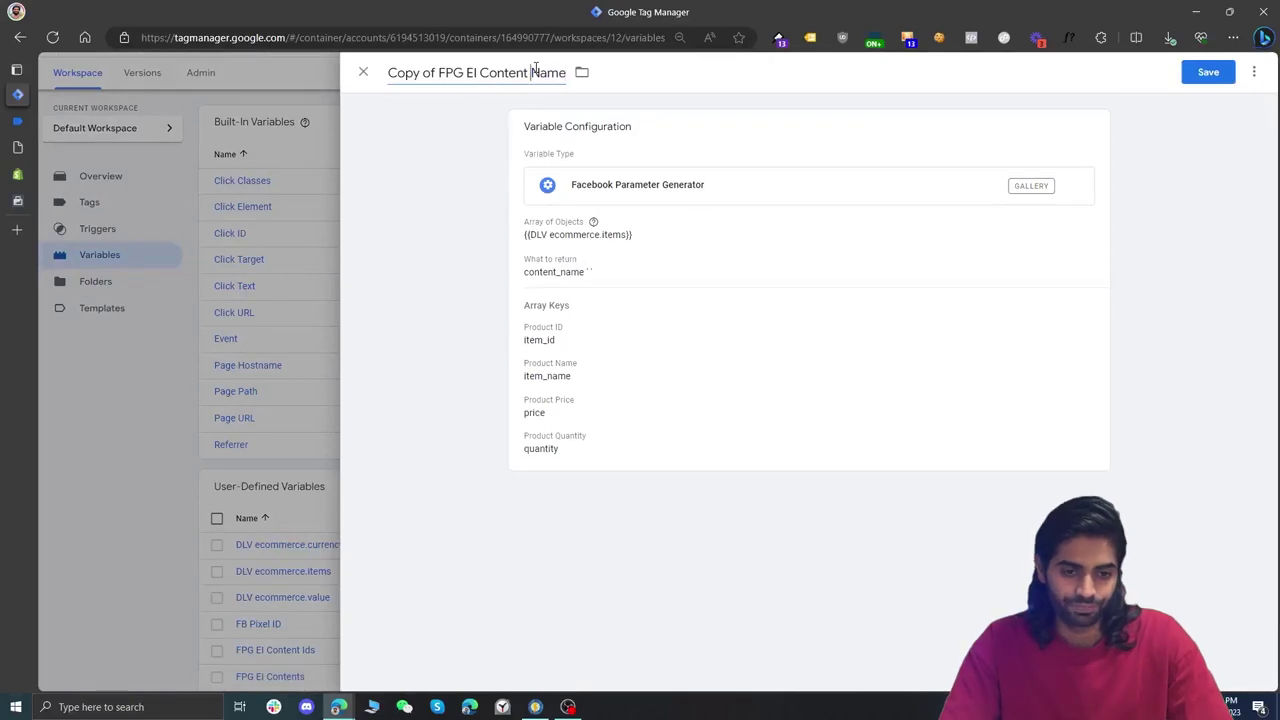
key(ctrl+shift+Left)
key(ctrl+shift+Left)
key(BackSpace)
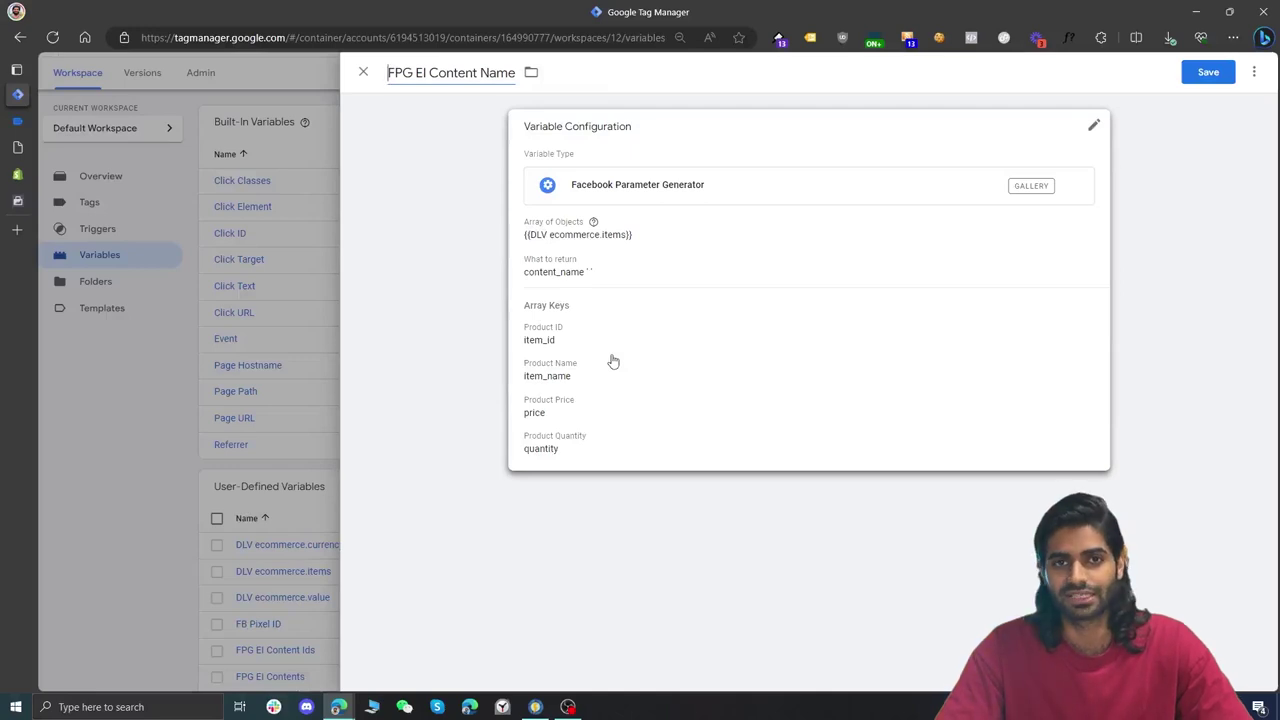
click(1208, 72)
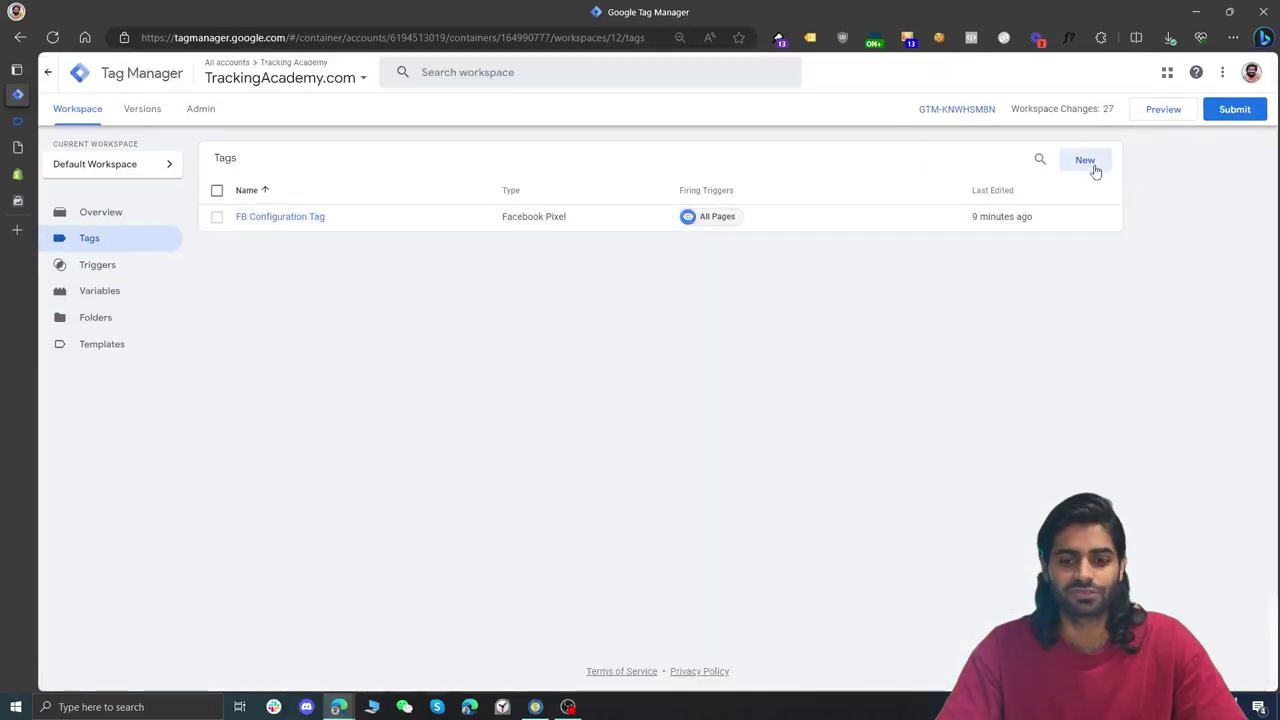
Create a new Facebook Pixel tag fired by the CE custom_begin_checkout trigger.
click(1092, 166)
click(803, 335)
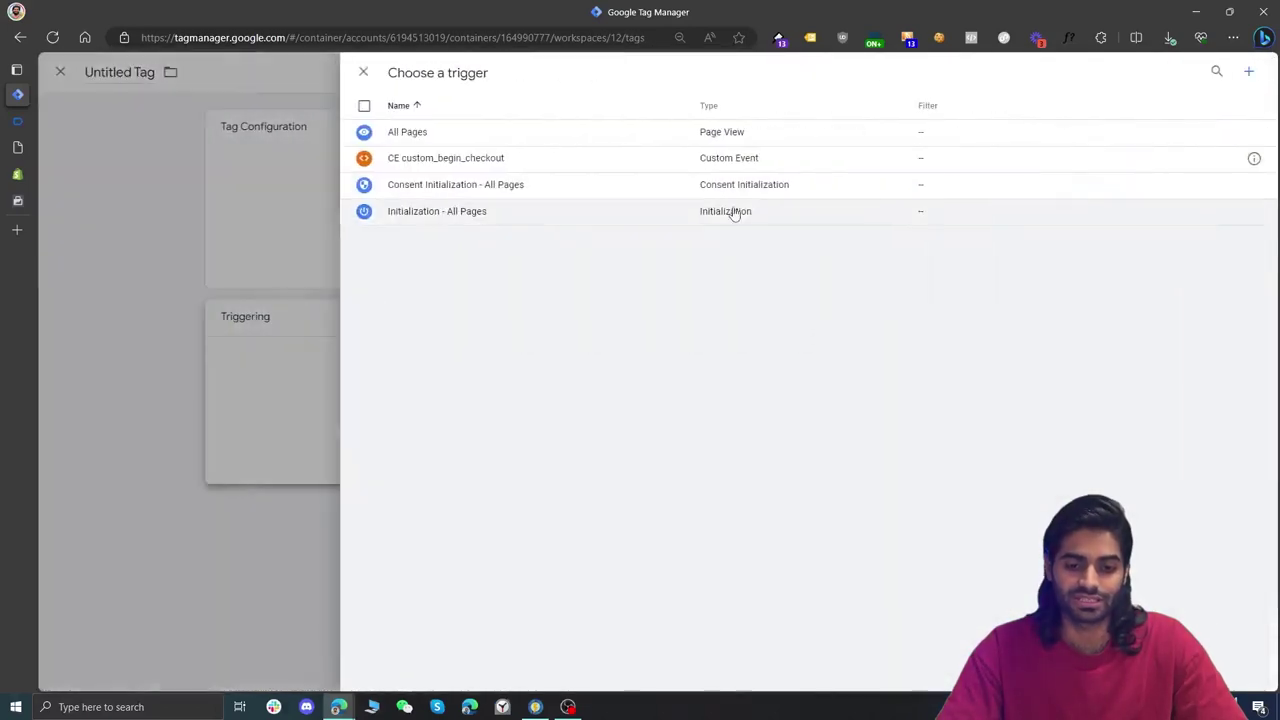
click(706, 170)
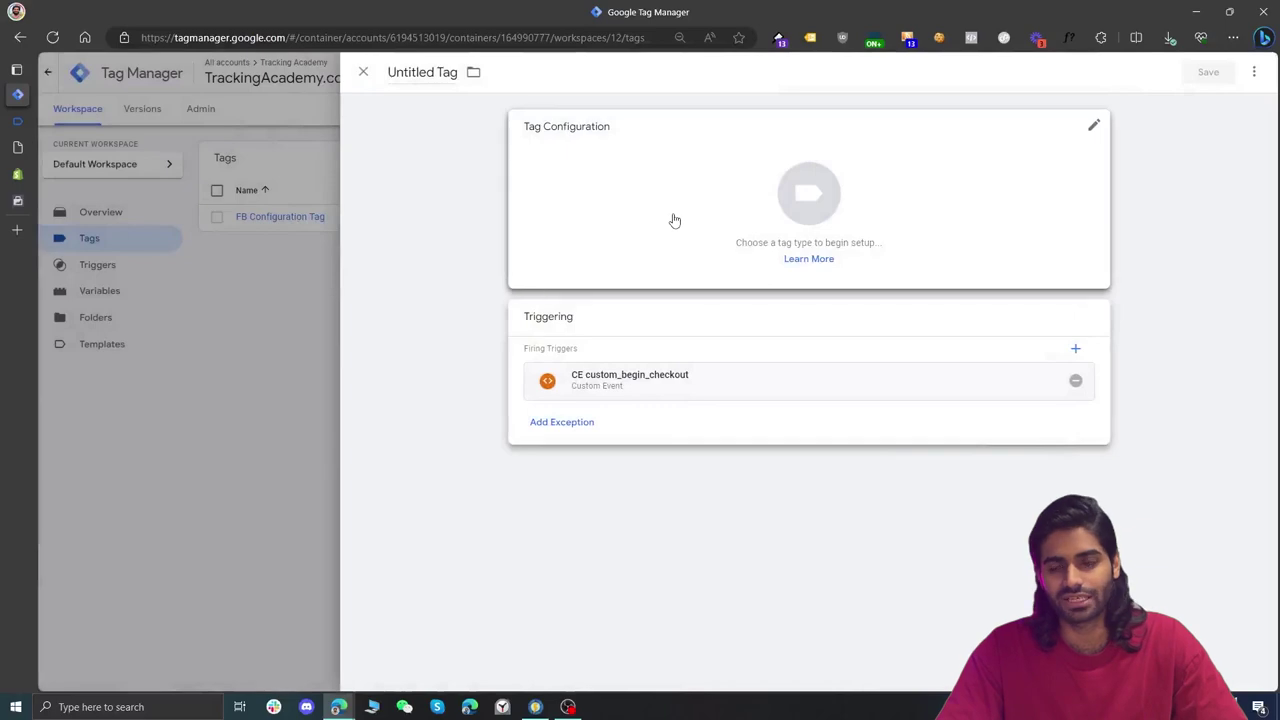
click(673, 219)
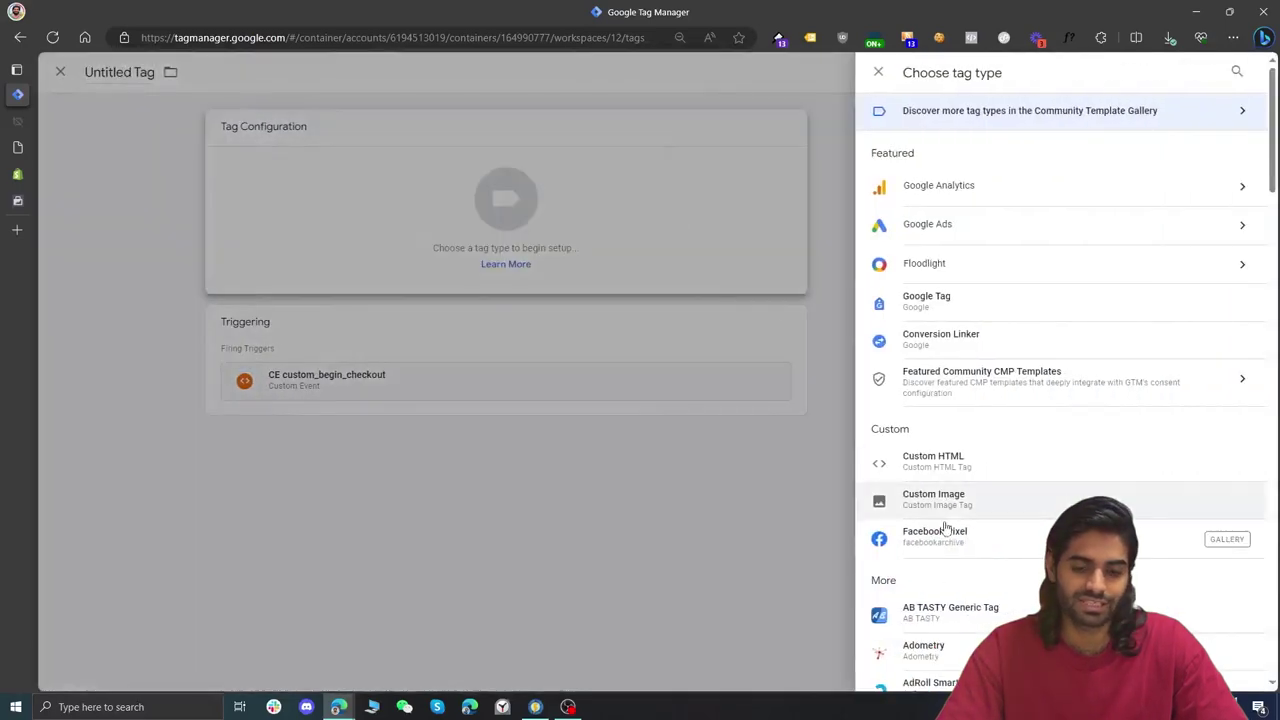
click(987, 537)
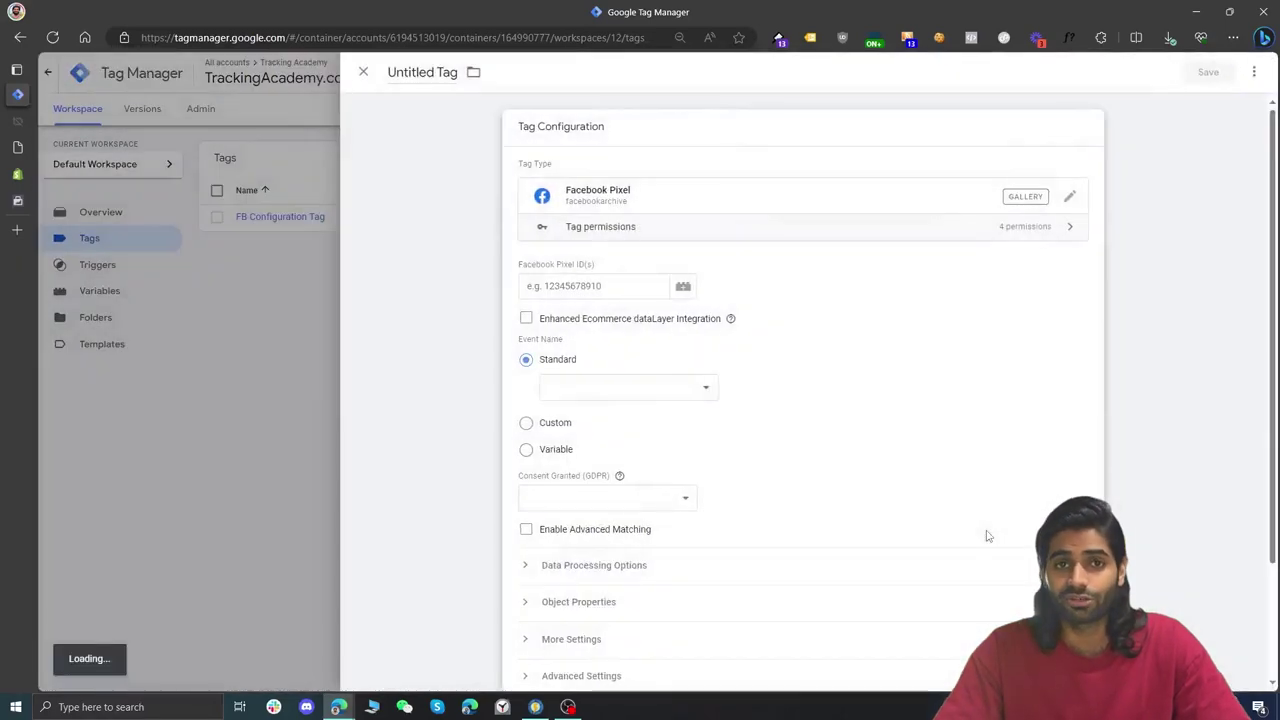
Set the tag's pixel ID to the FB Pixel ID variable and its standard event to InitiateCheckout.
click(684, 283)
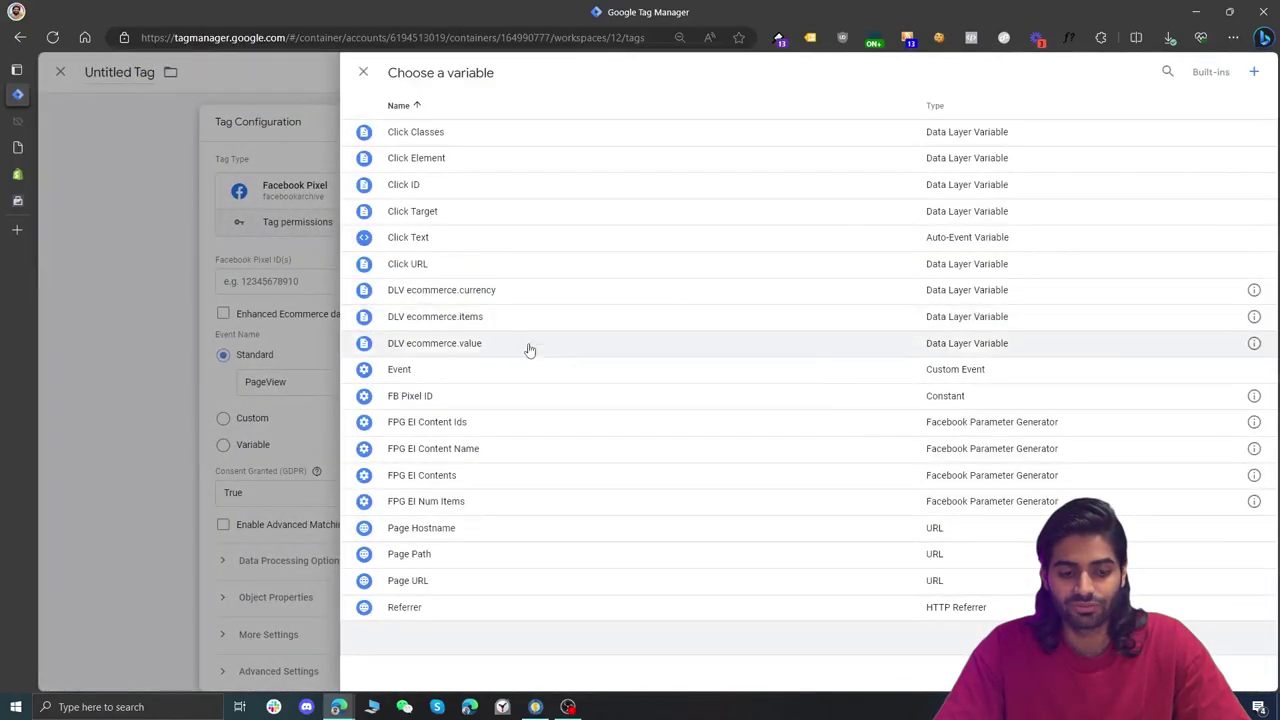
click(457, 400)
click(601, 384)
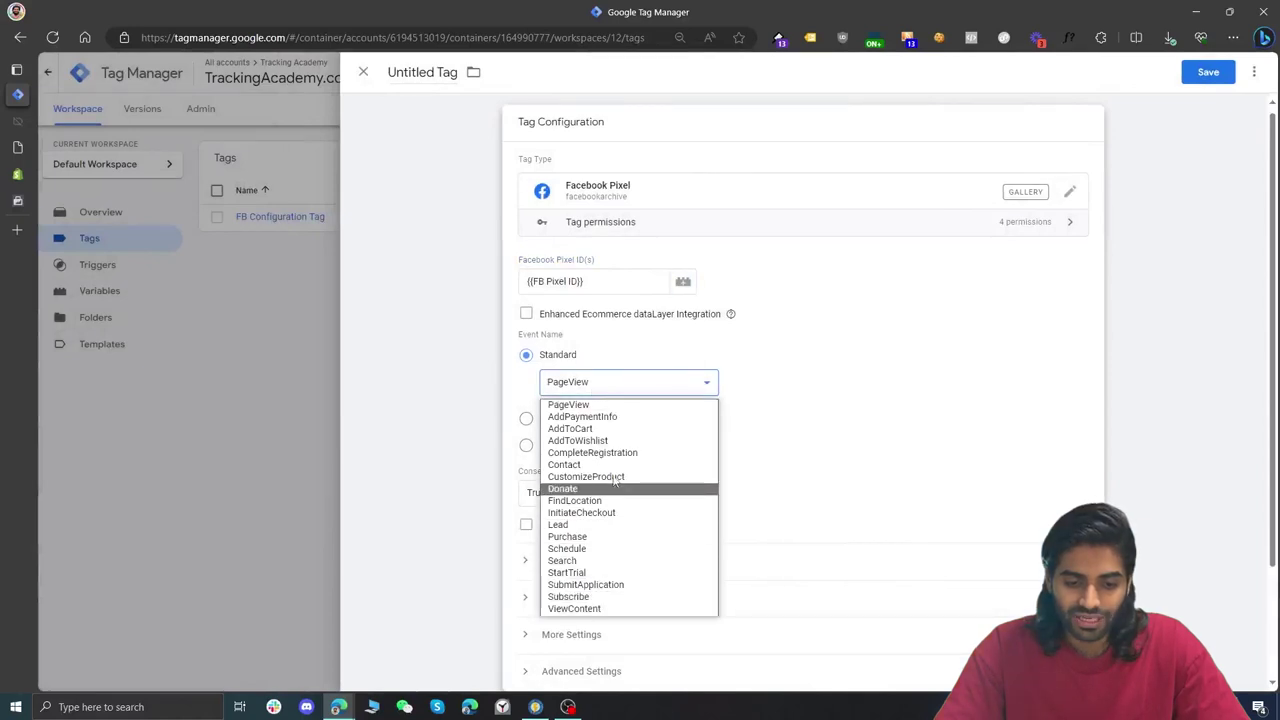
click(606, 512)
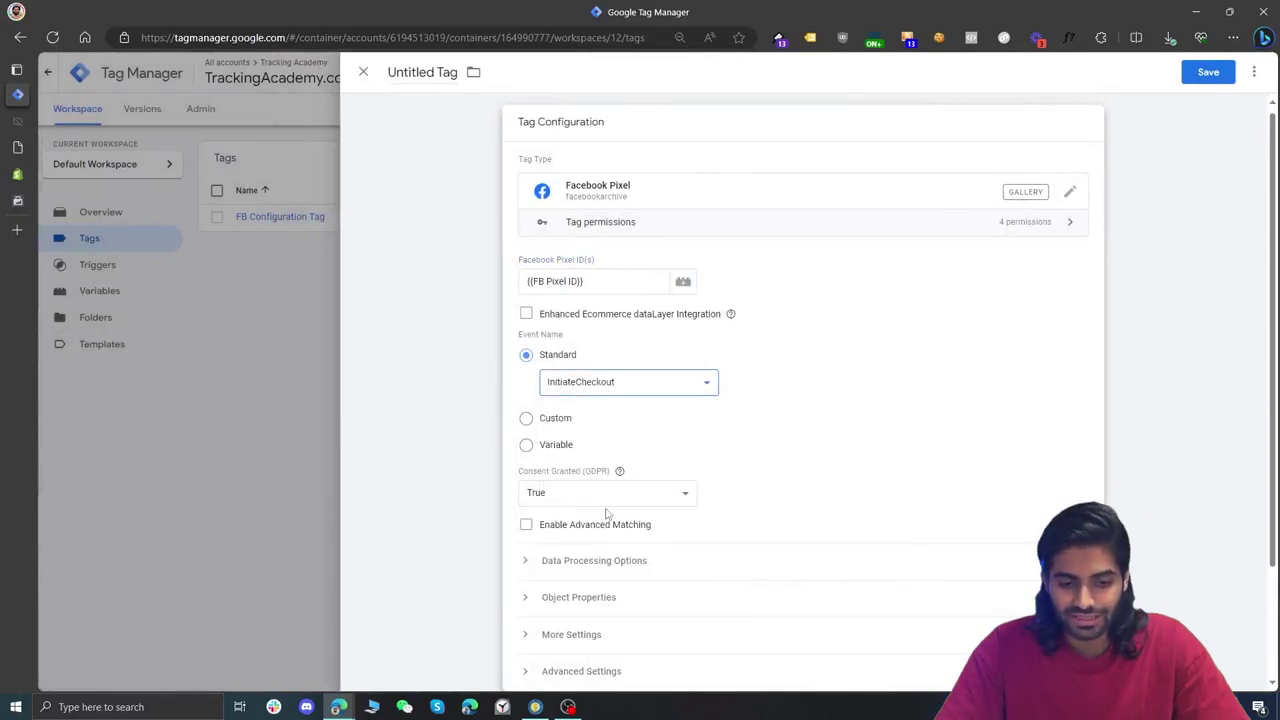
Add five rows to the tag's object properties and fill the first with content_type set to product.
scroll(606, 512, down, 2)
click(578, 456)
scroll(575, 467, down, 2)
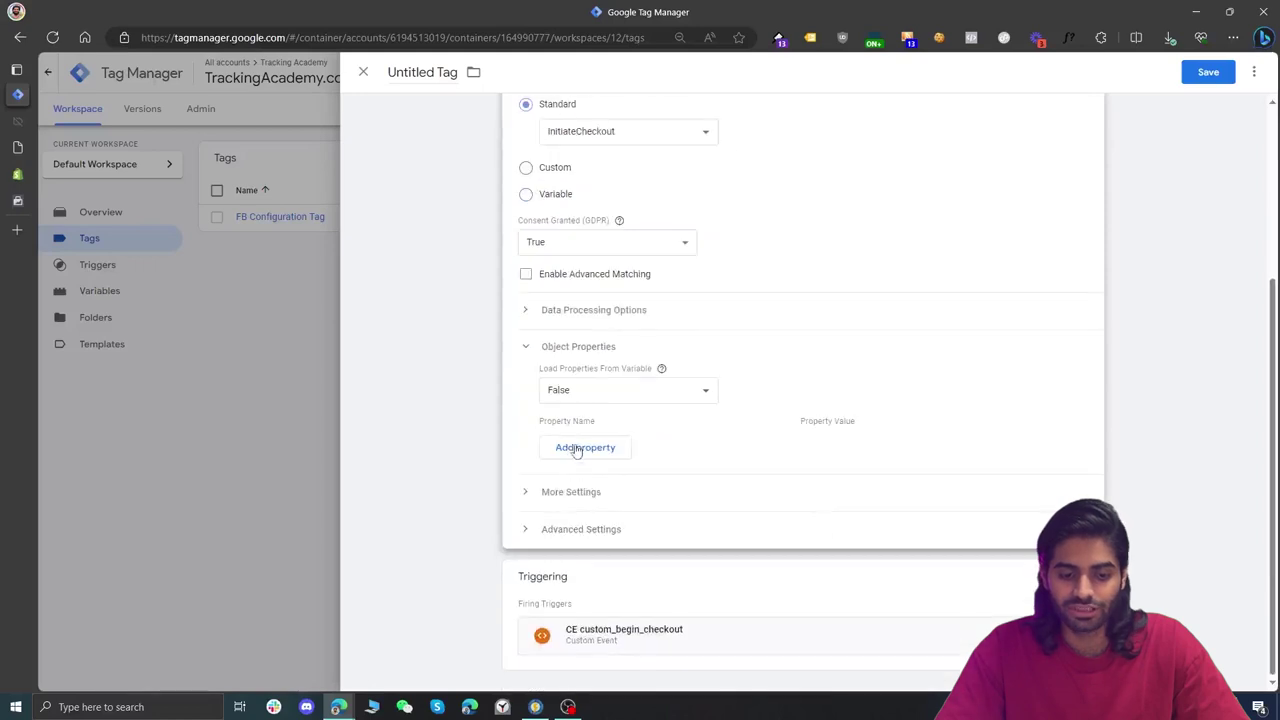
click(590, 448)
click(590, 482)
click(590, 512)
click(590, 545)
click(589, 578)
click(598, 450)
text(content_type)
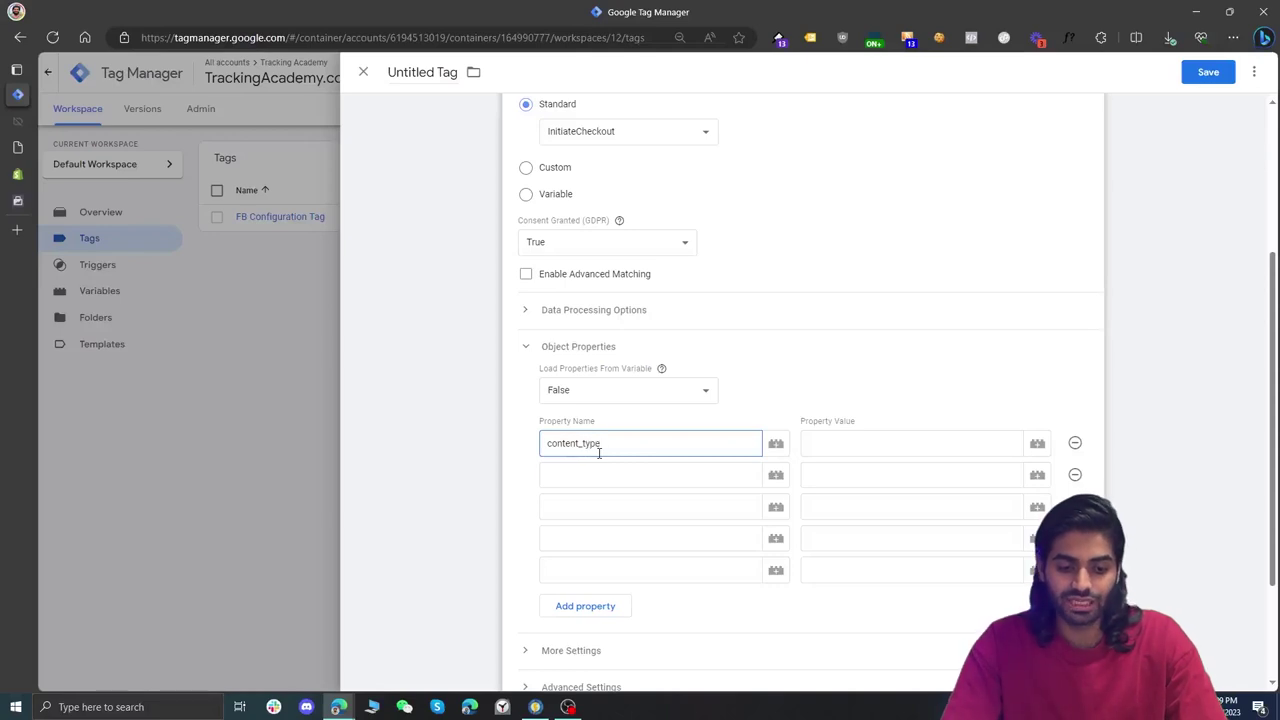
click(857, 449)
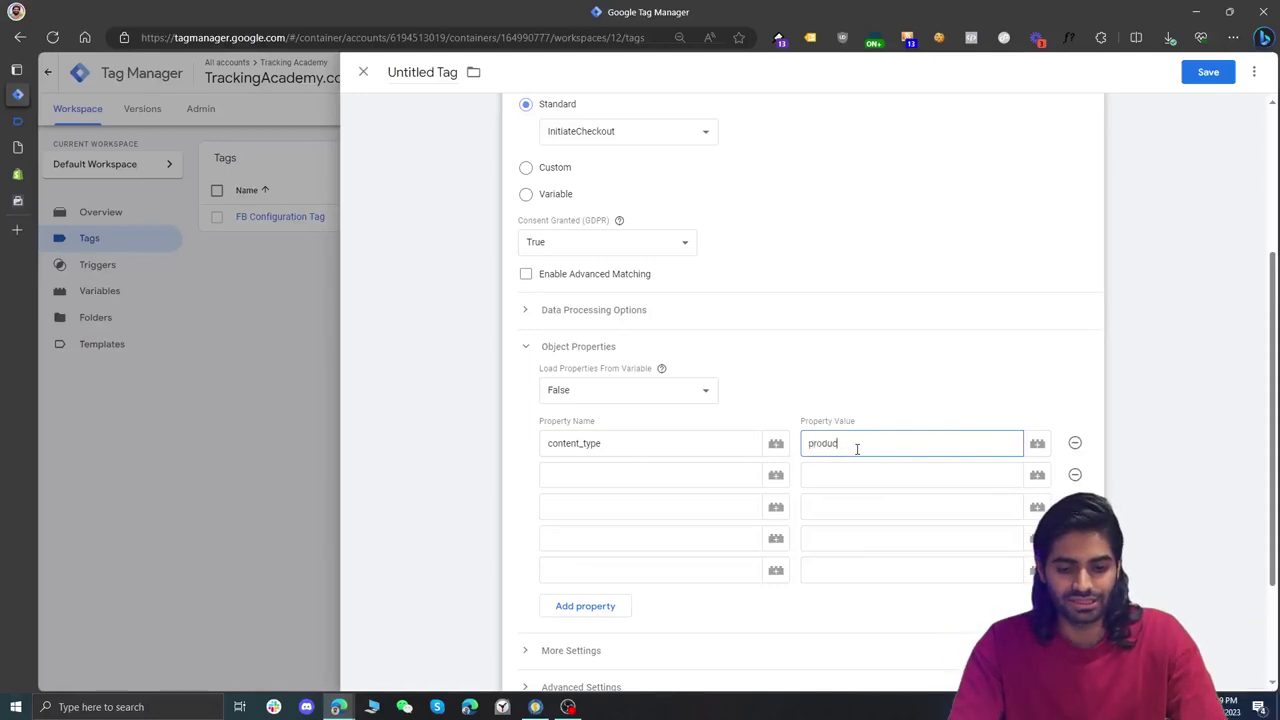
Fill the second object property with content_ids and the FPG EI Content Ids variable.
click(641, 477)
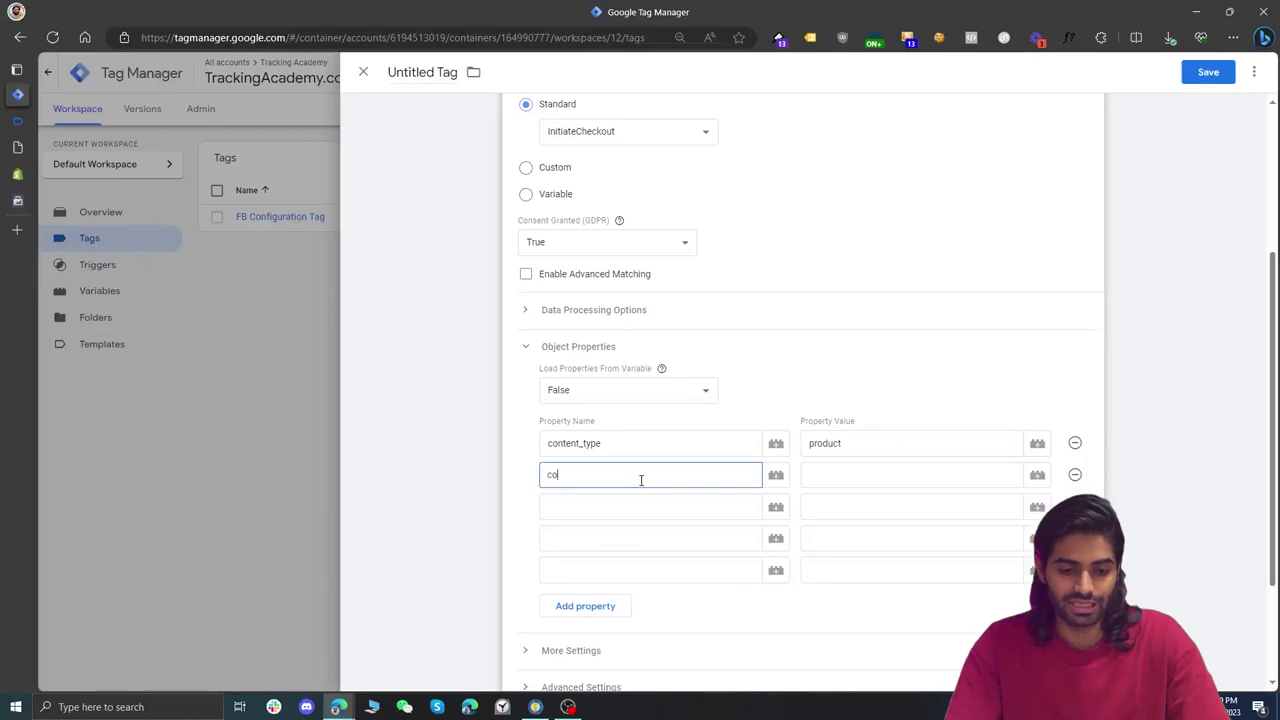
text(content_ids)
click(1038, 475)
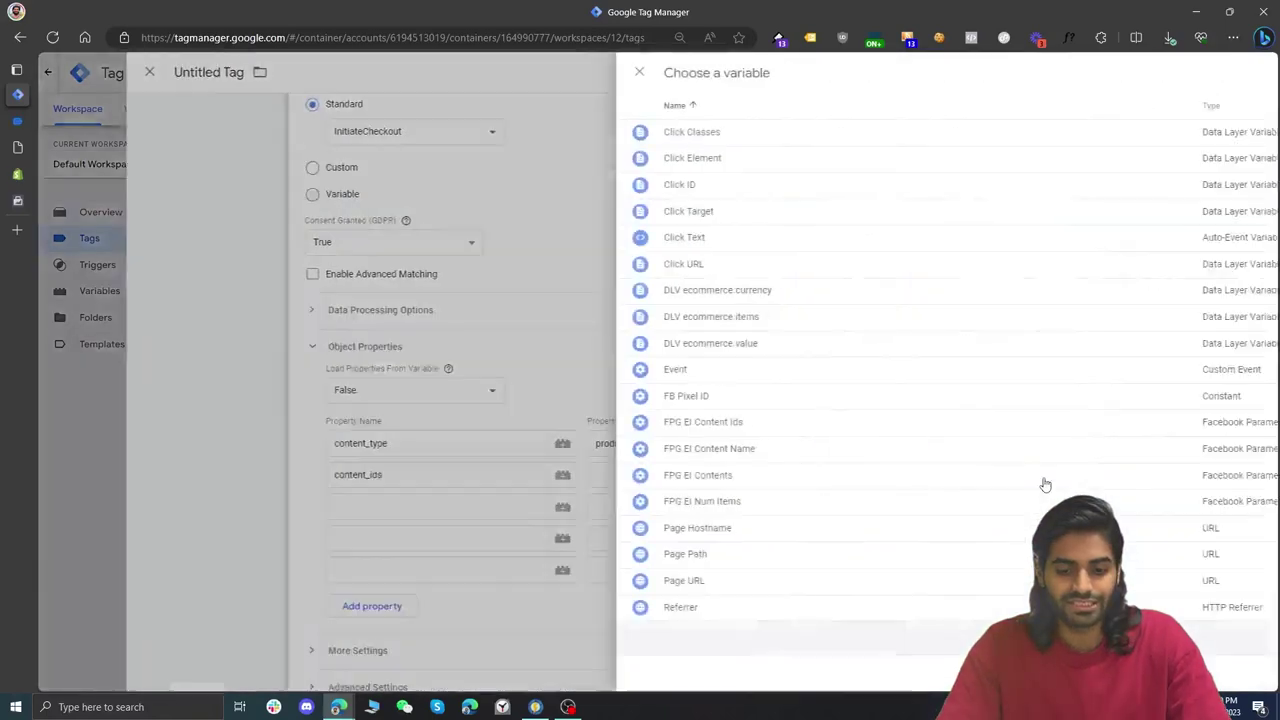
click(559, 428)
Fill the third object property with content_name and the FPG EI Content Name variable.
click(562, 504)
text(content_name)
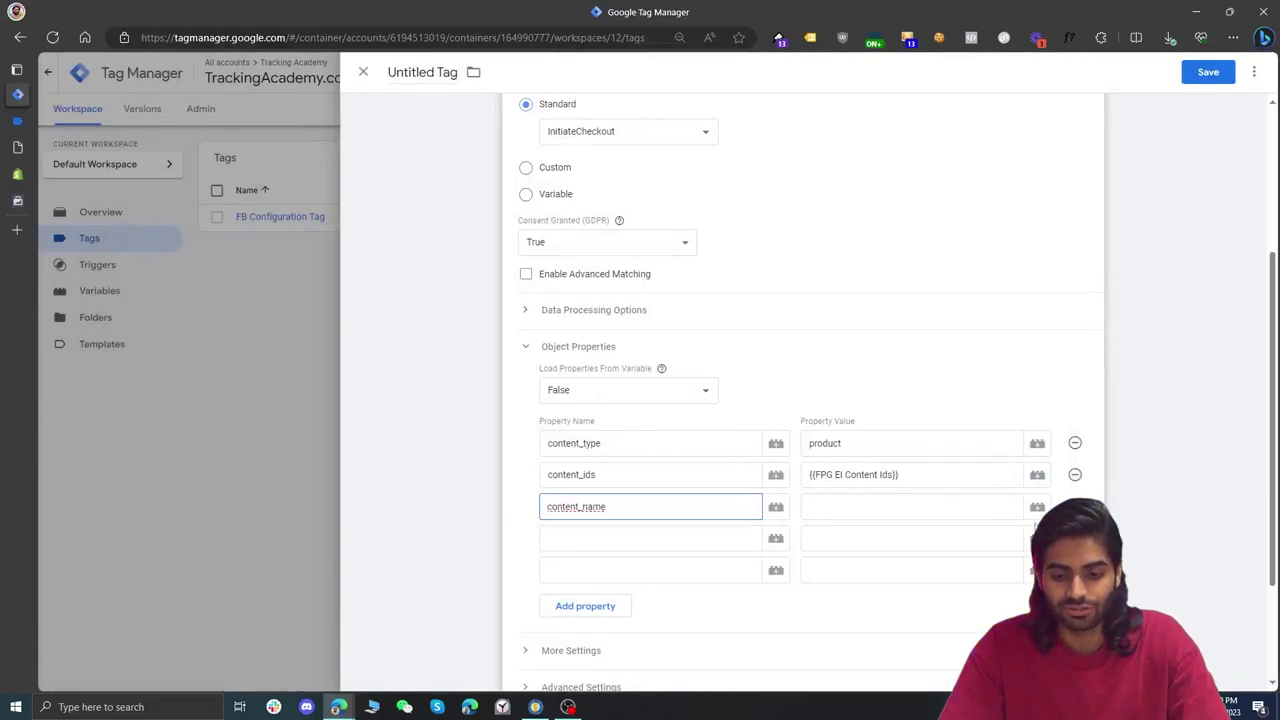
click(1037, 507)
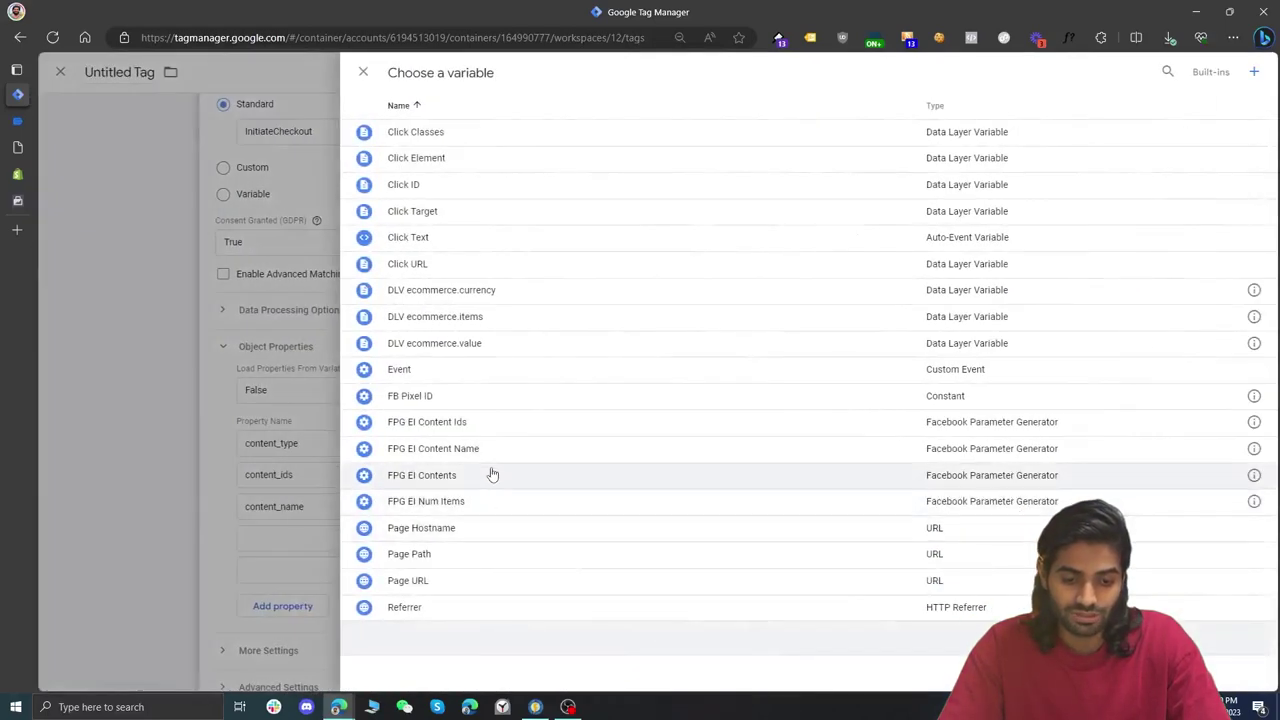
click(489, 459)
Fill the fourth object property with contents and the FPG EI Contents variable.
click(591, 537)
text(c)
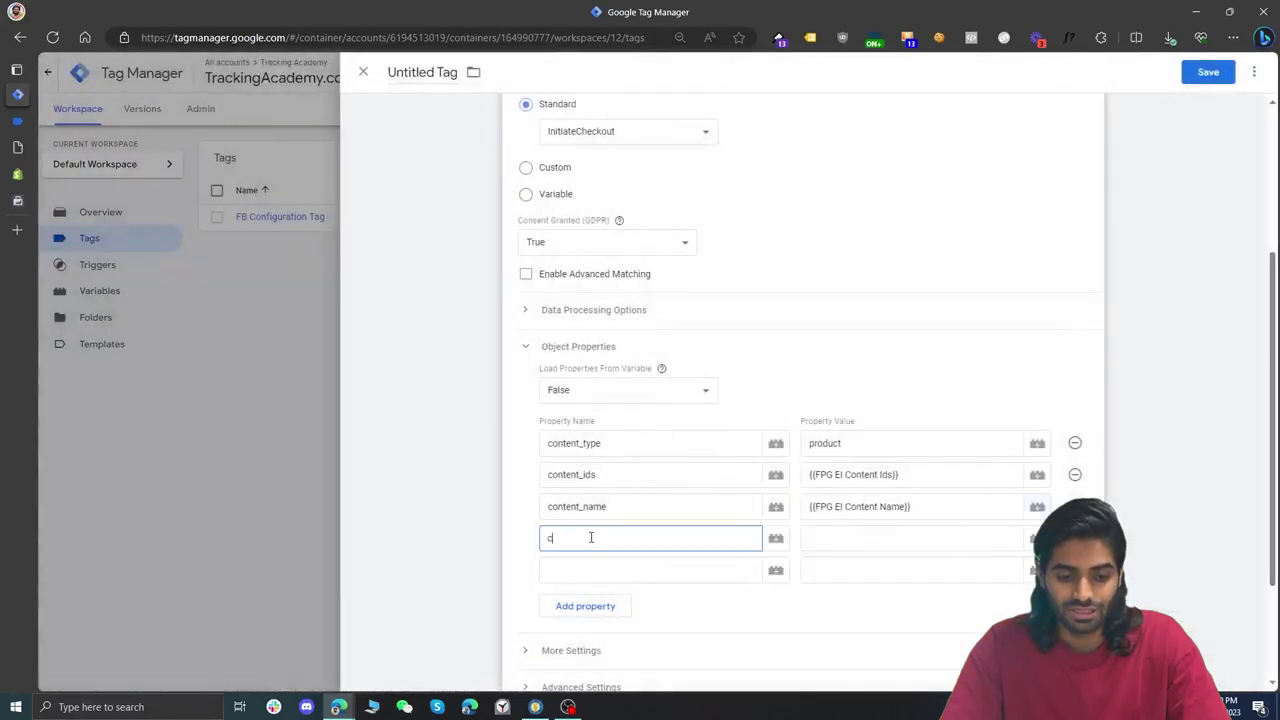
text(ontents)
click(1037, 538)
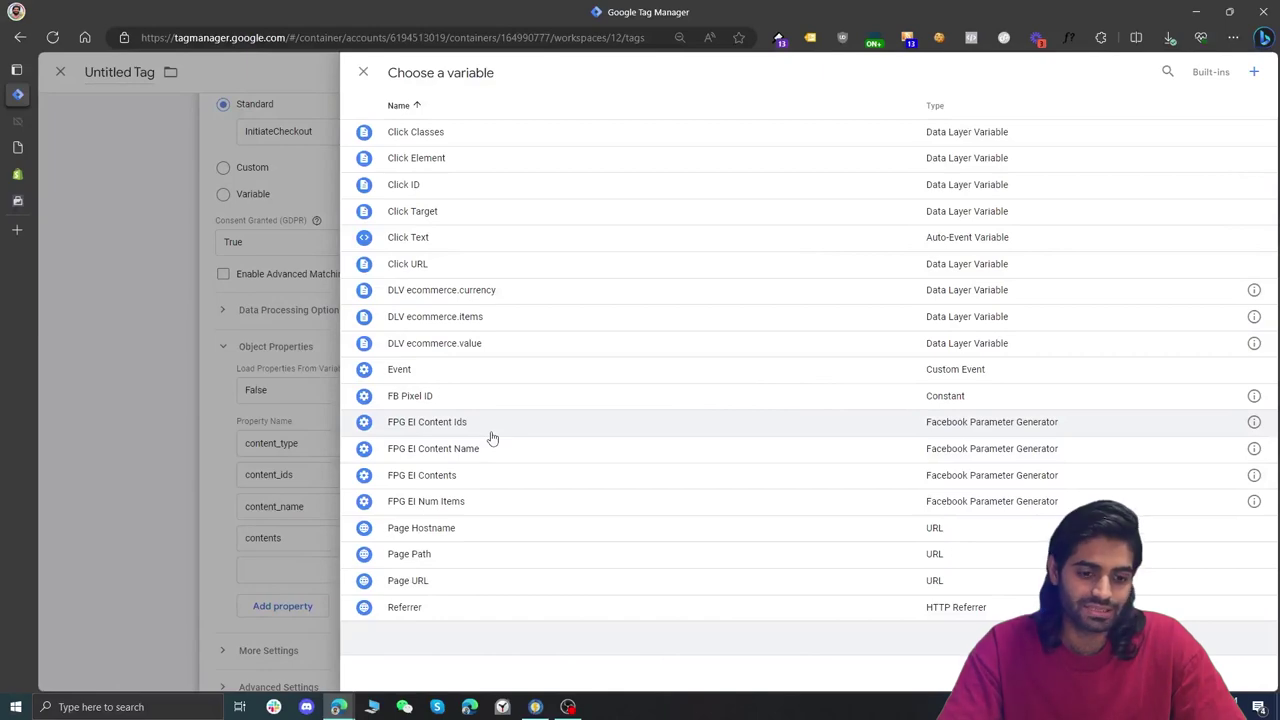
click(486, 475)
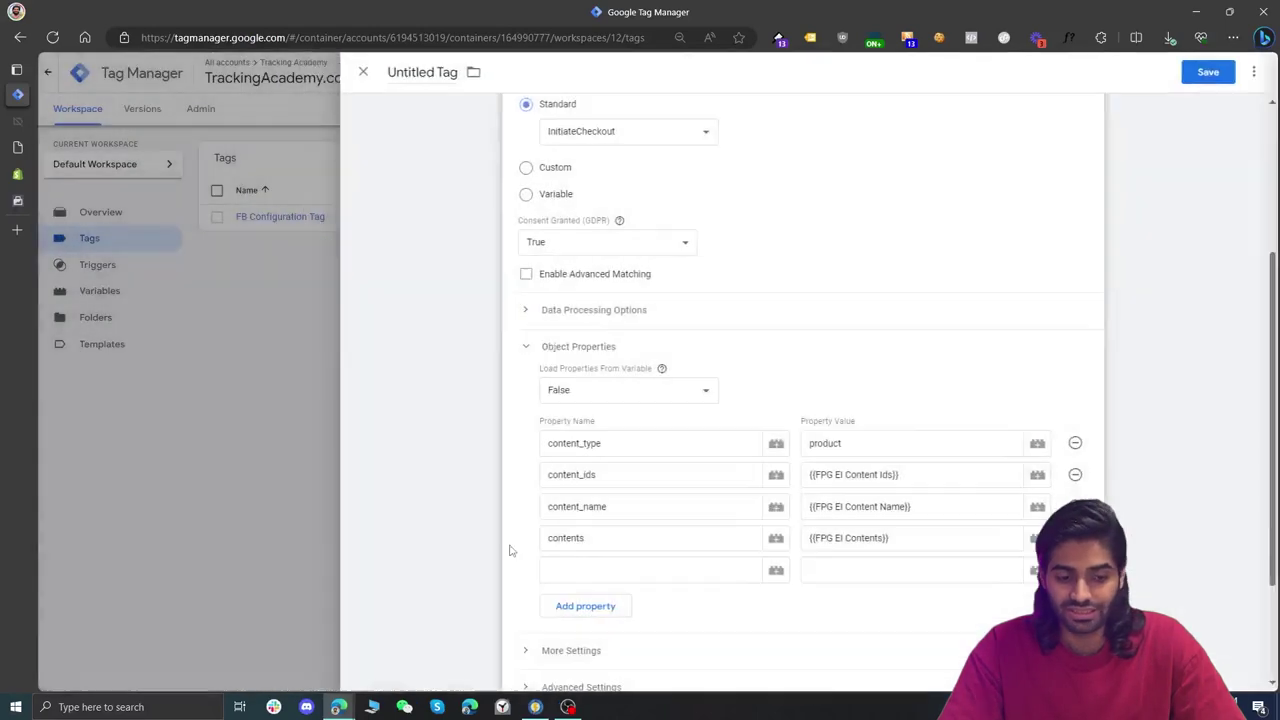
Fill the fifth object property with value and the DLV ecommerce.value variable.
click(602, 565)
text(value)
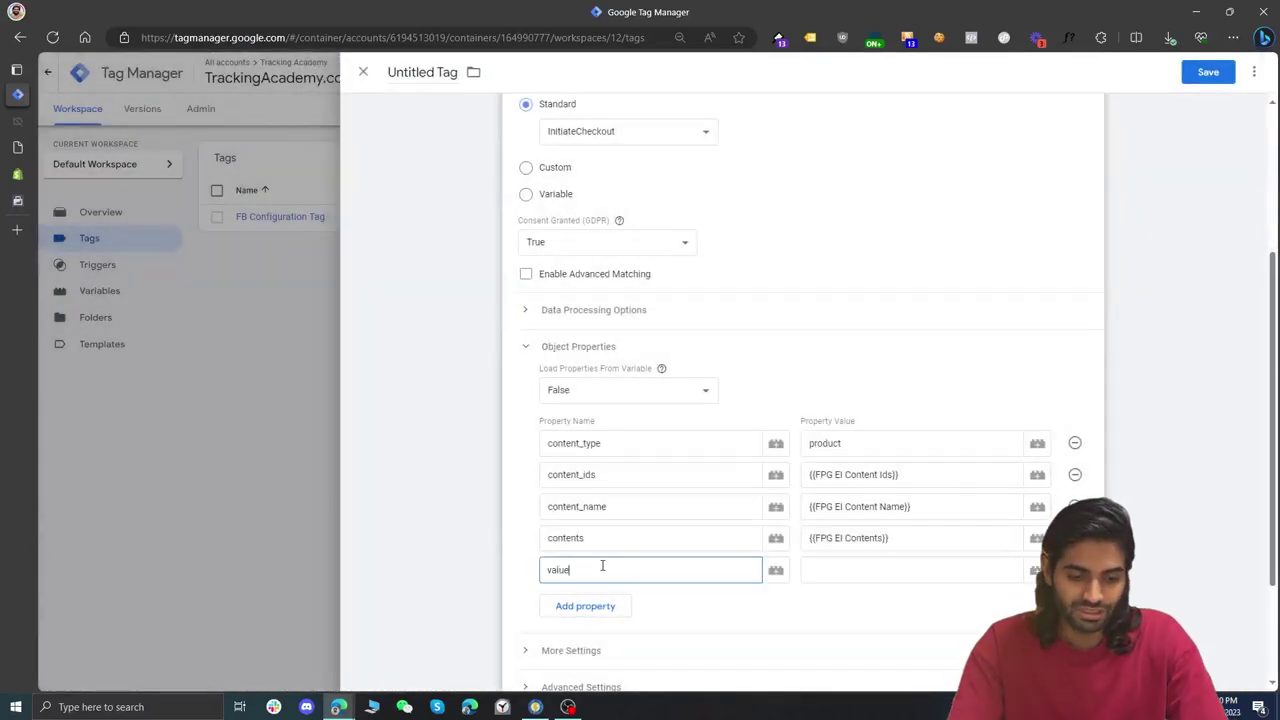
click(1037, 569)
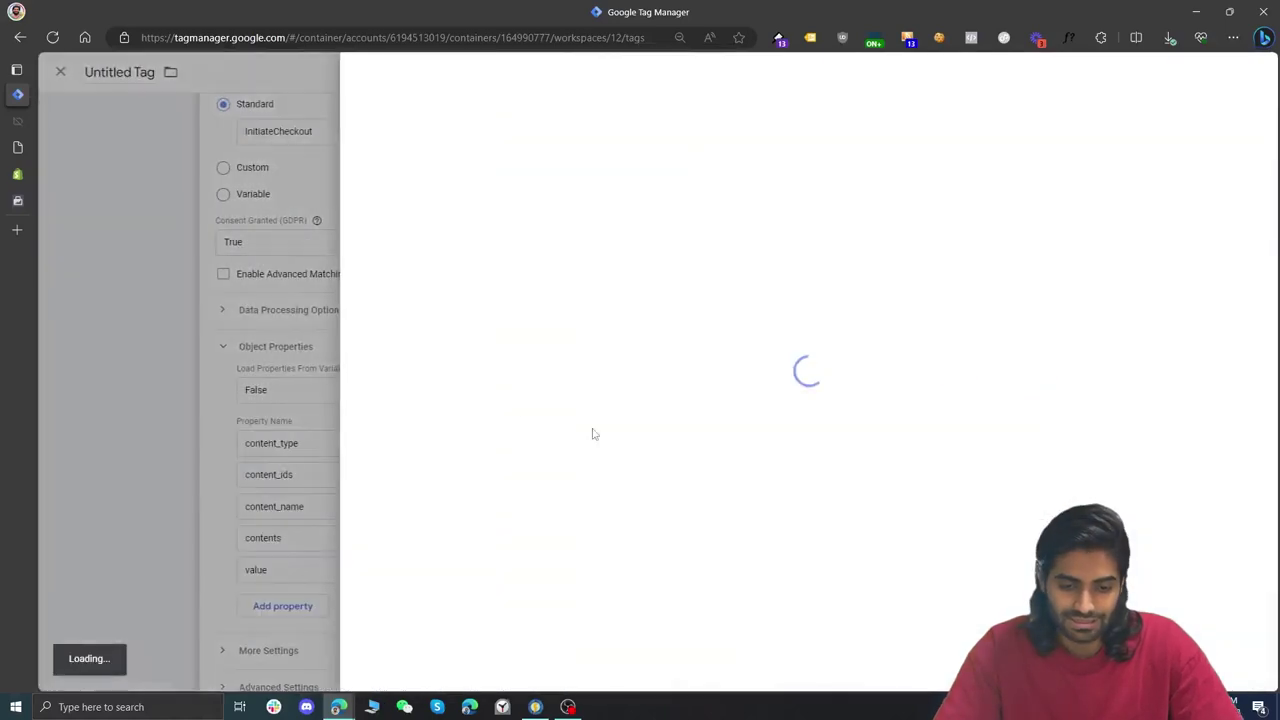
click(473, 343)
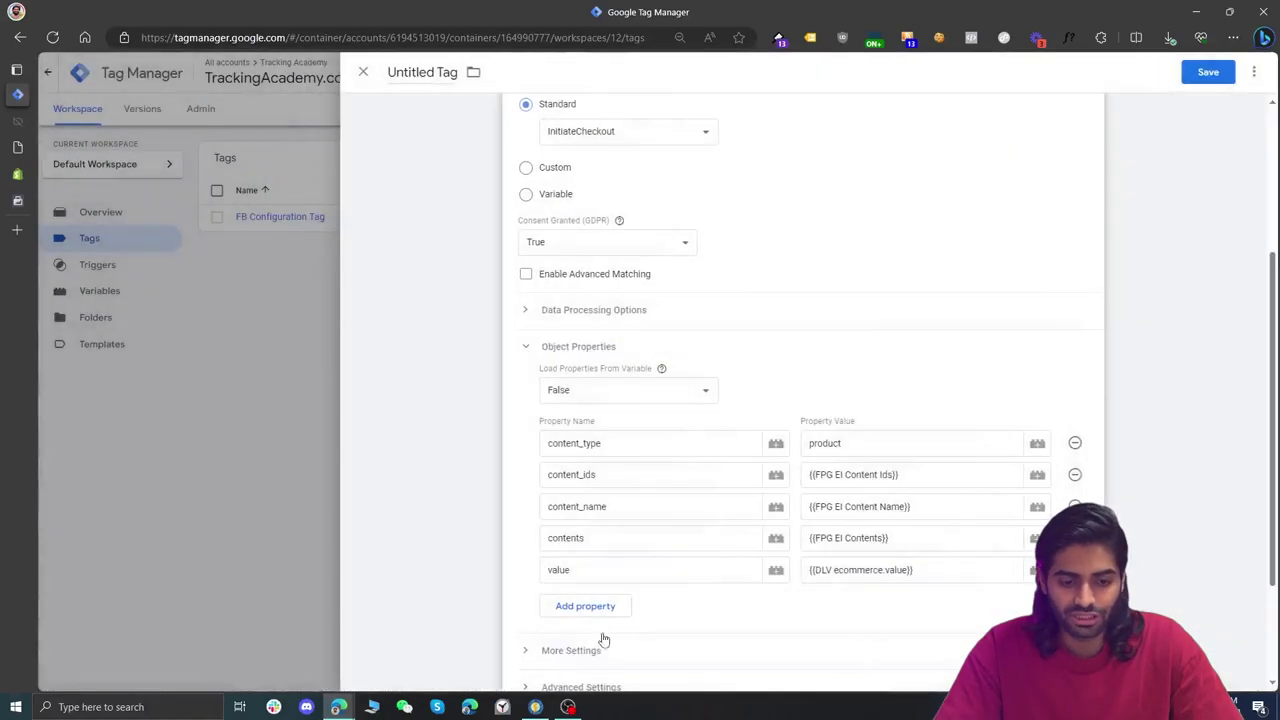
Add an object property named currency that uses the DLV ecommerce.currency variable.
click(568, 603)
click(567, 600)
text(currency)
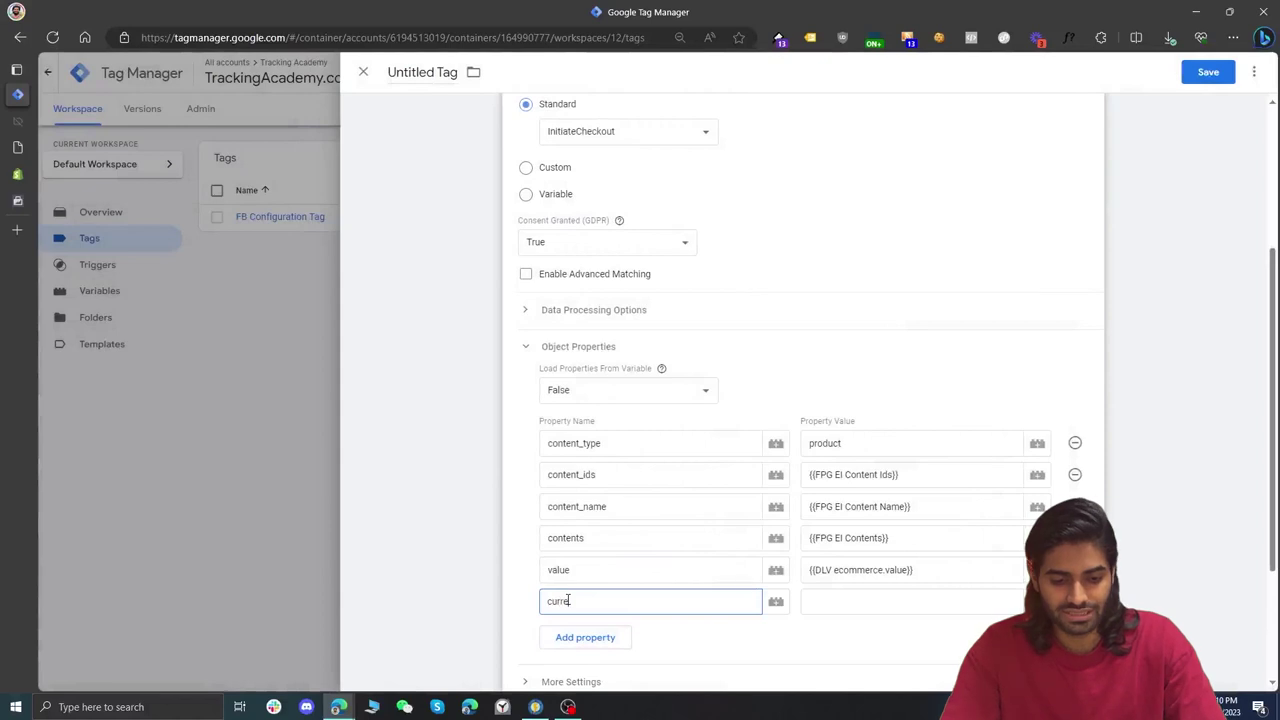
key(Tab)
text({{cur)
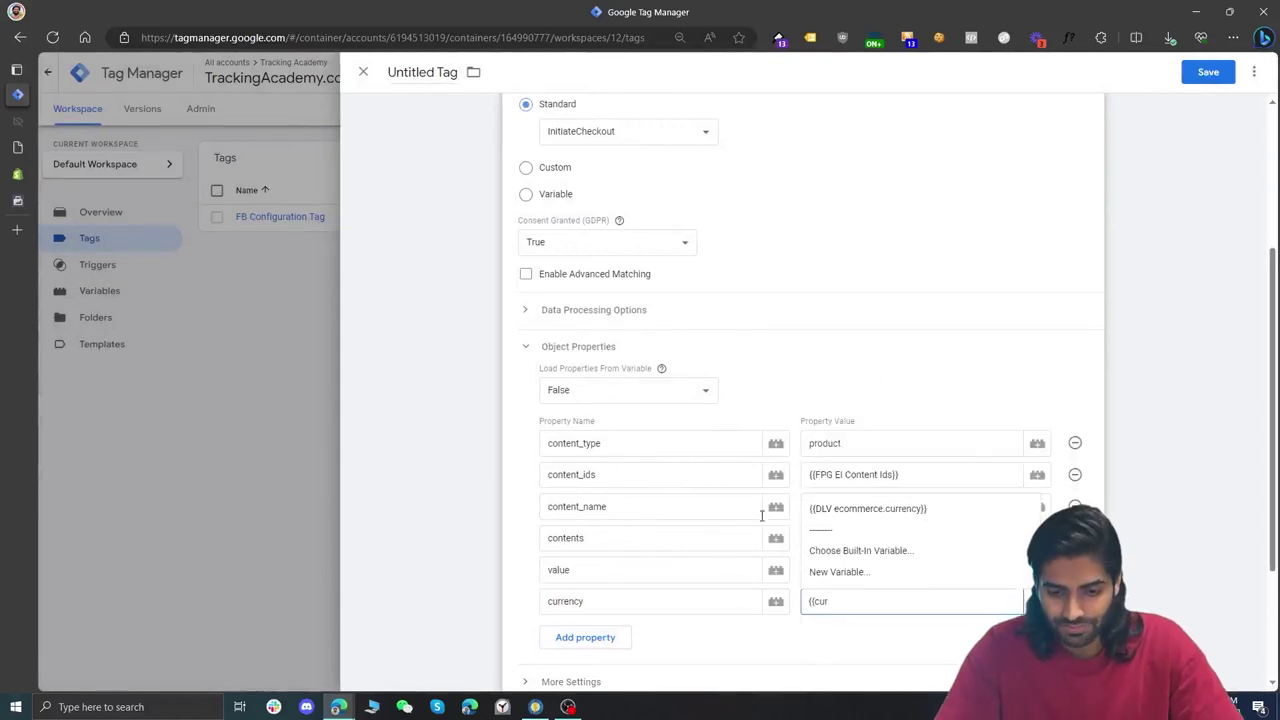
click(866, 508)
Add an object property named num_items that uses the FPG EI Num Items variable.
scroll(600, 510, down, 2)
click(590, 492)
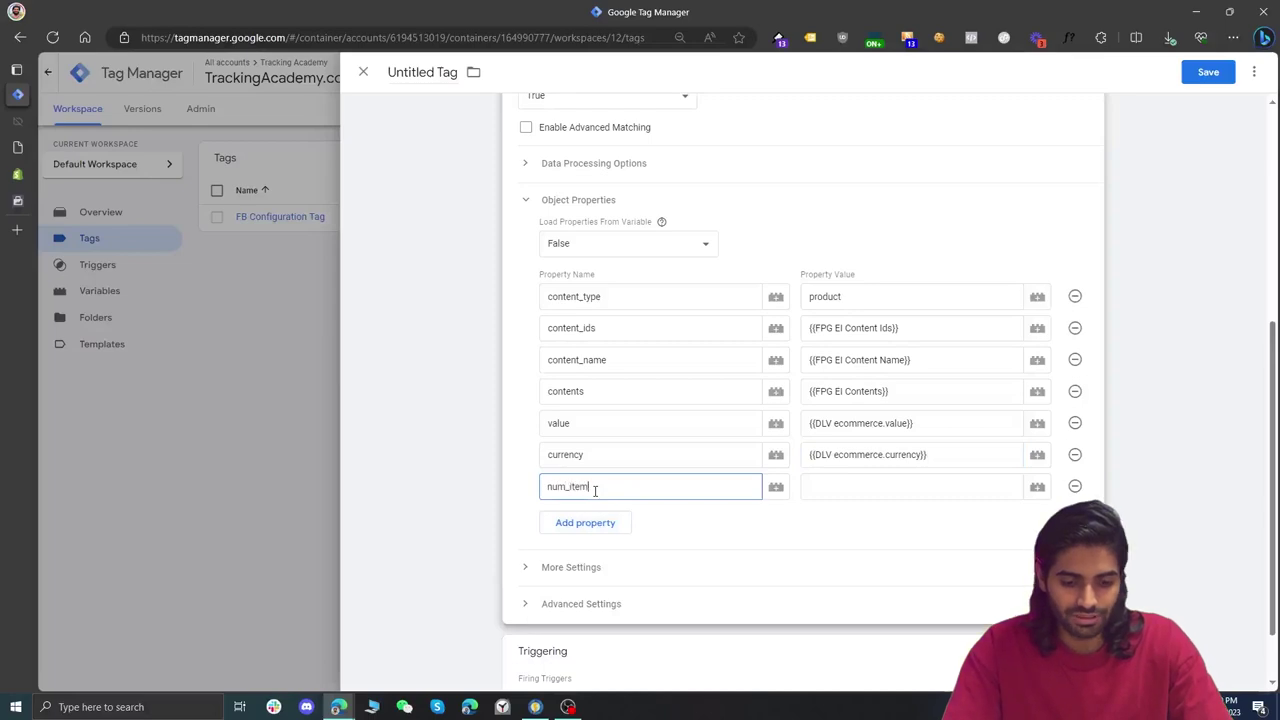
click(1037, 487)
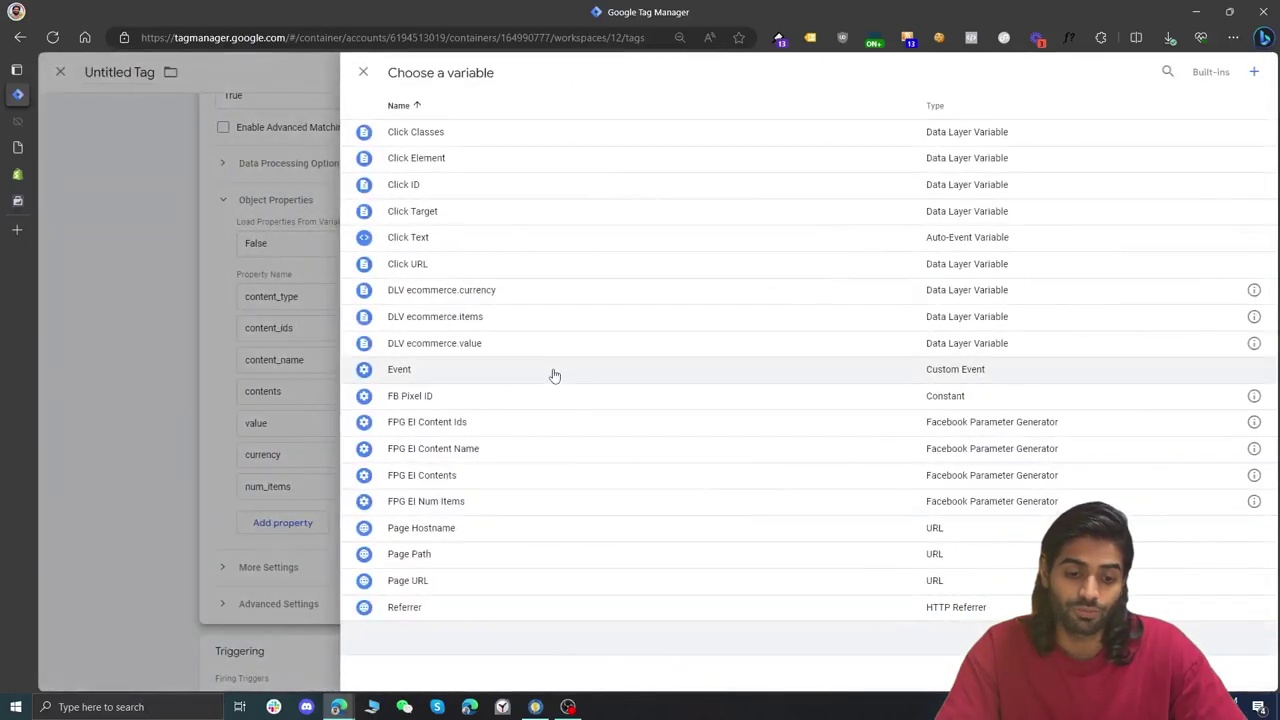
click(477, 502)
Name the new tag FB Pixel Initiate Checkout and save it.
scroll(756, 386, down, 1)
scroll(757, 380, up, 5)
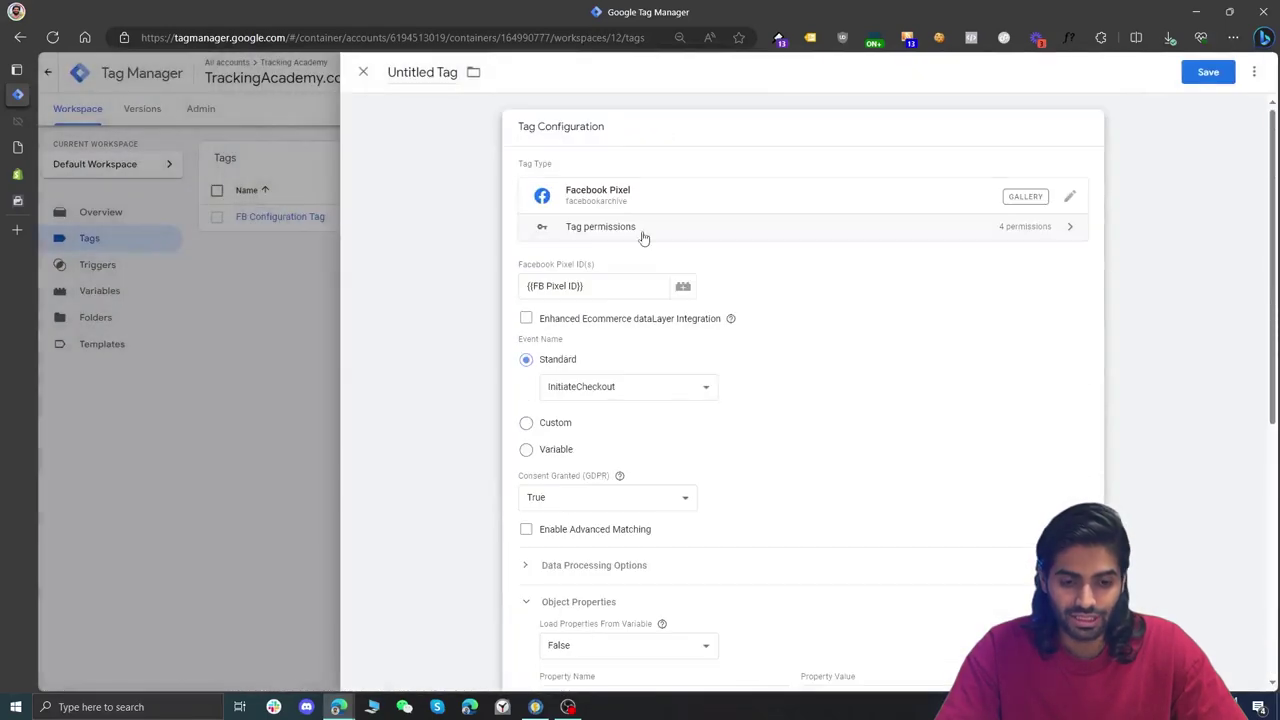
click(440, 74)
text(FB Pi)
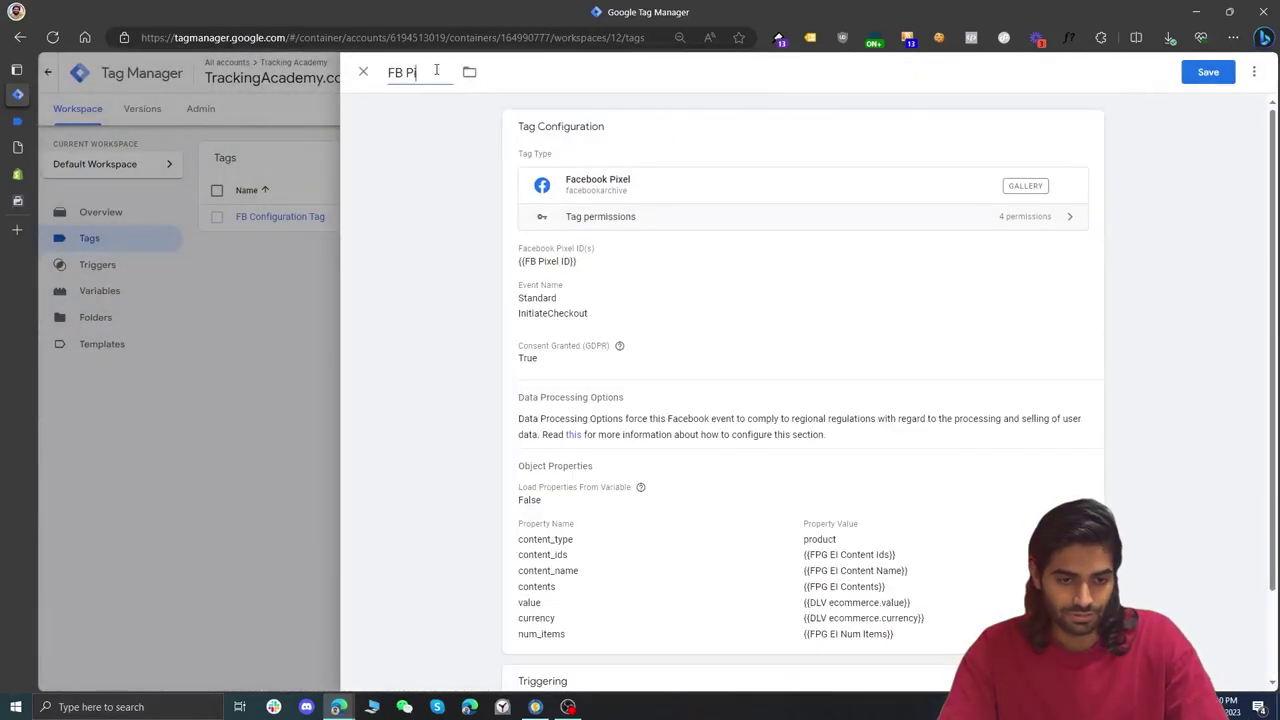
text(xel Initaite Checkout)
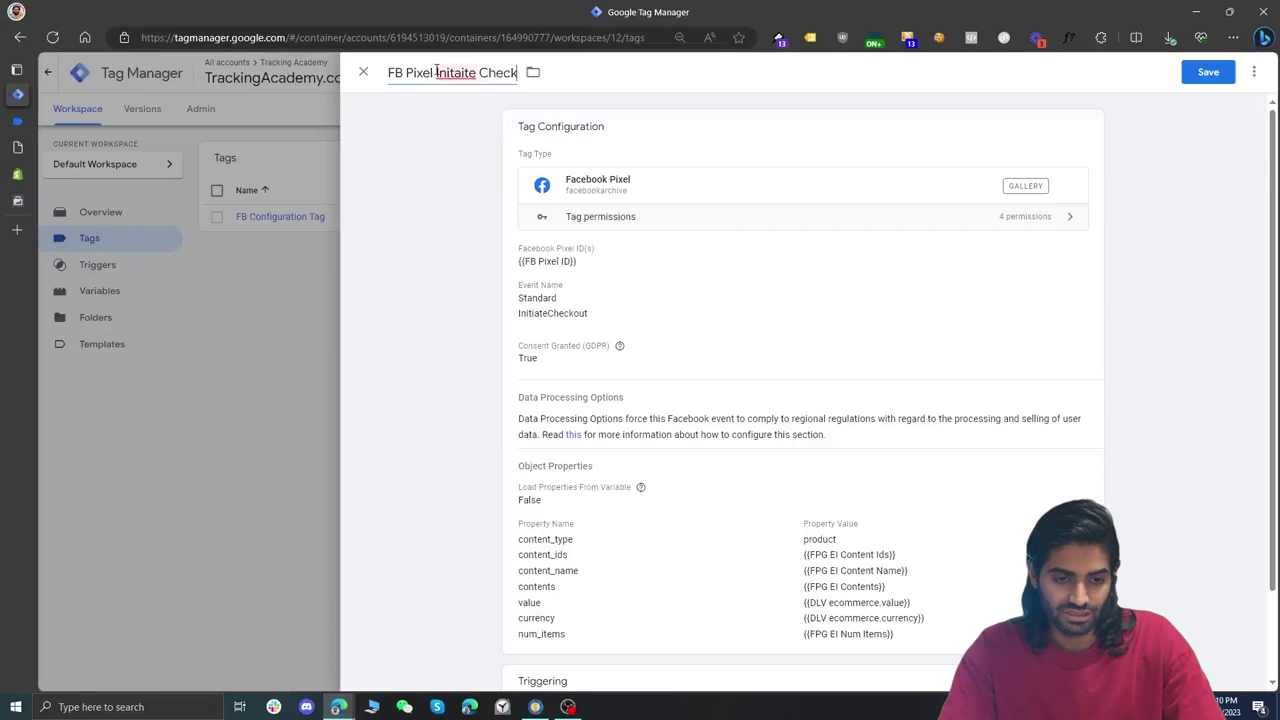
right_click(442, 72)
click(449, 80)
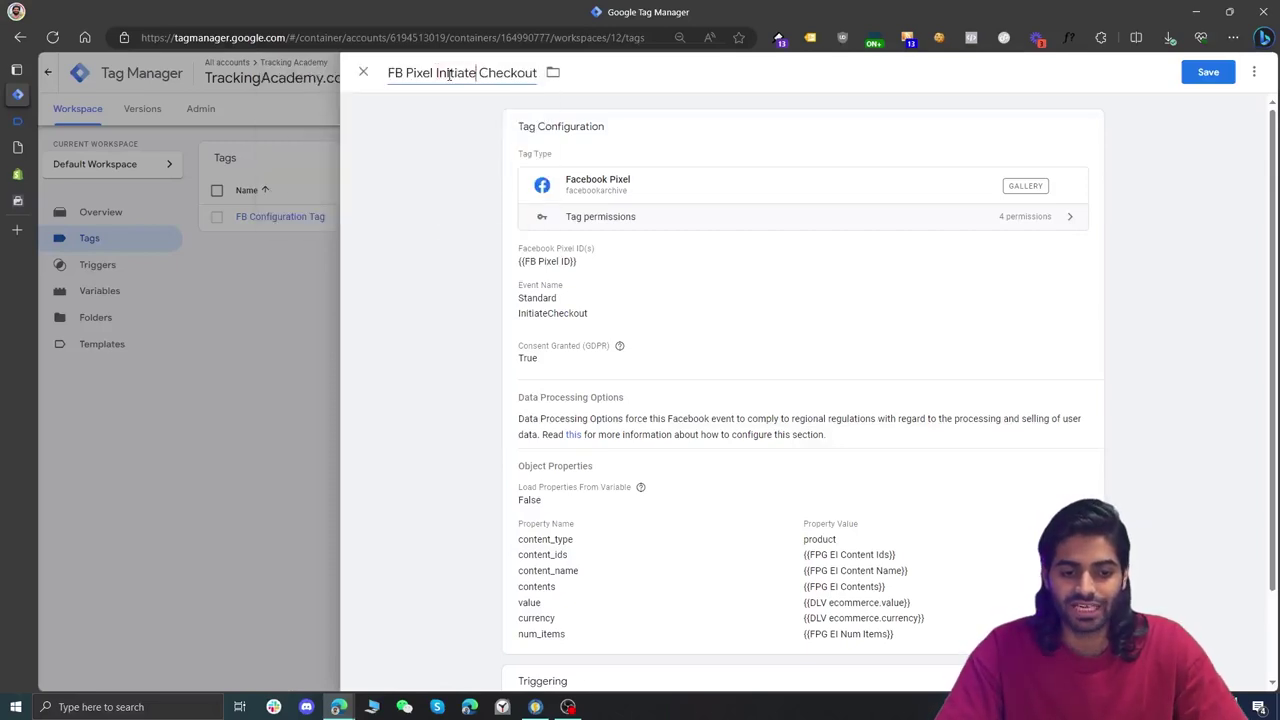
click(1208, 73)
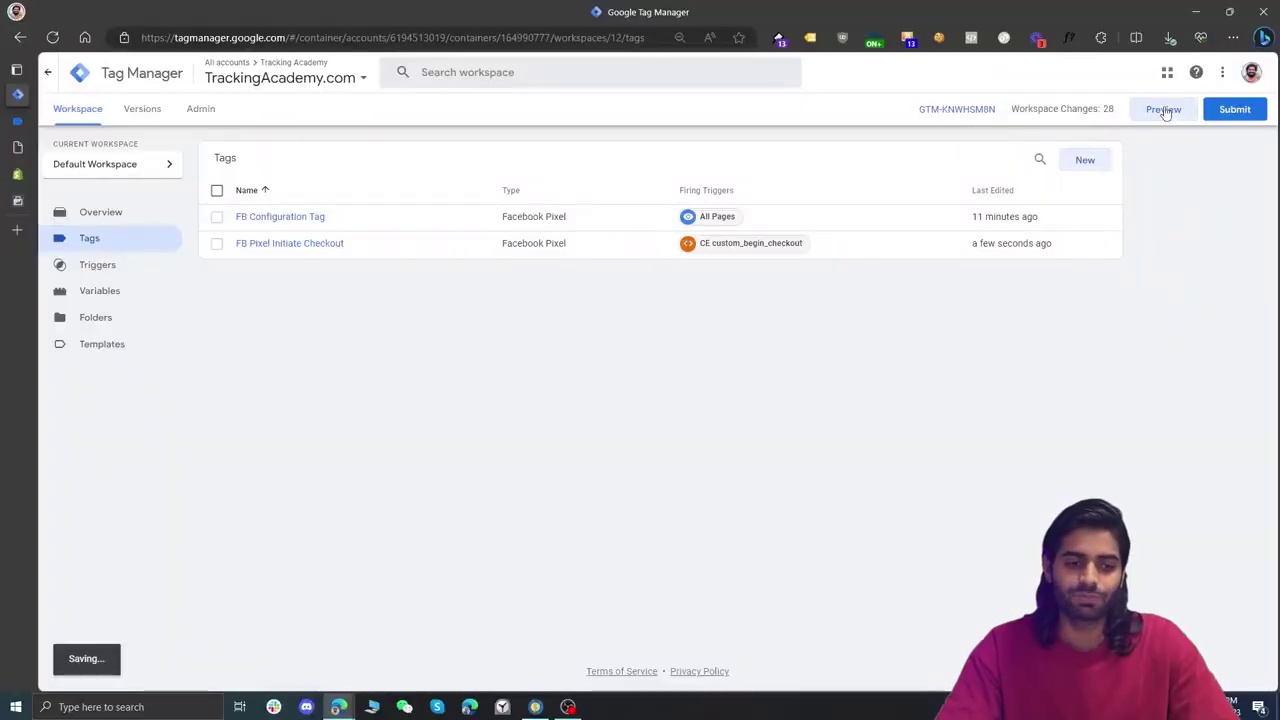
Start previewing the container and open the TrackingAcademy dataset's test events in Facebook Events Manager.
click(1163, 110)
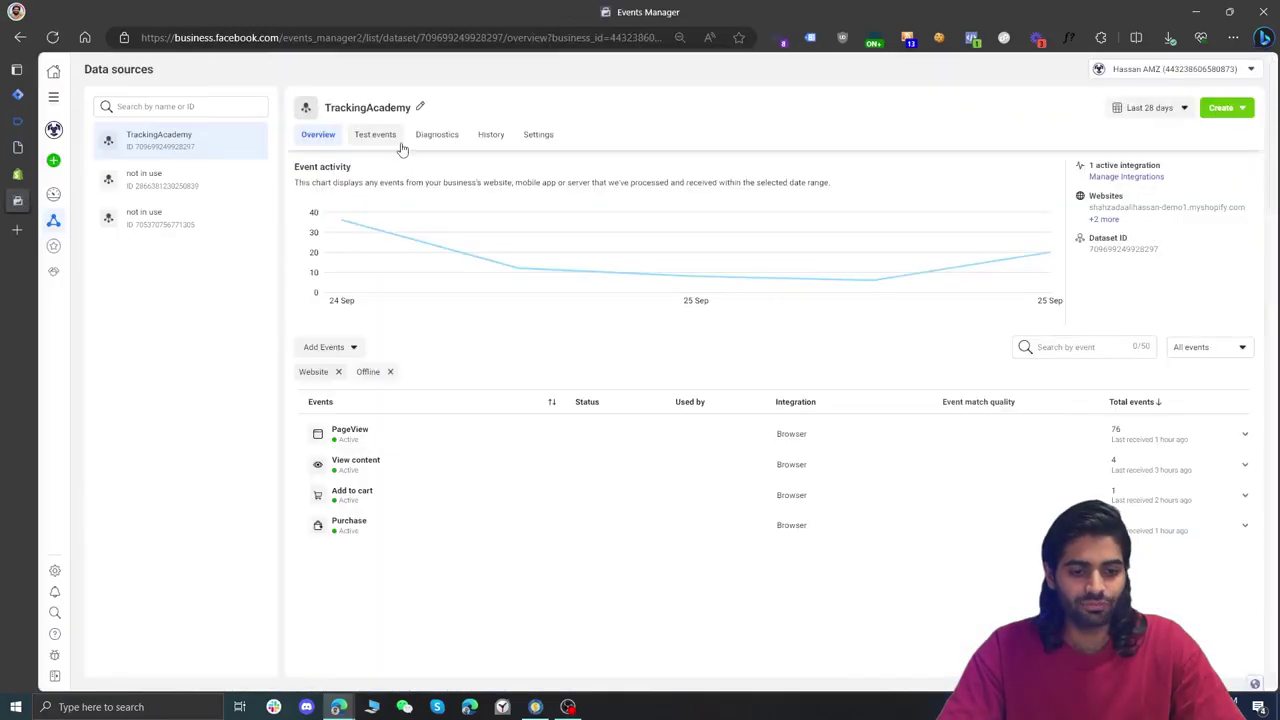
click(399, 146)
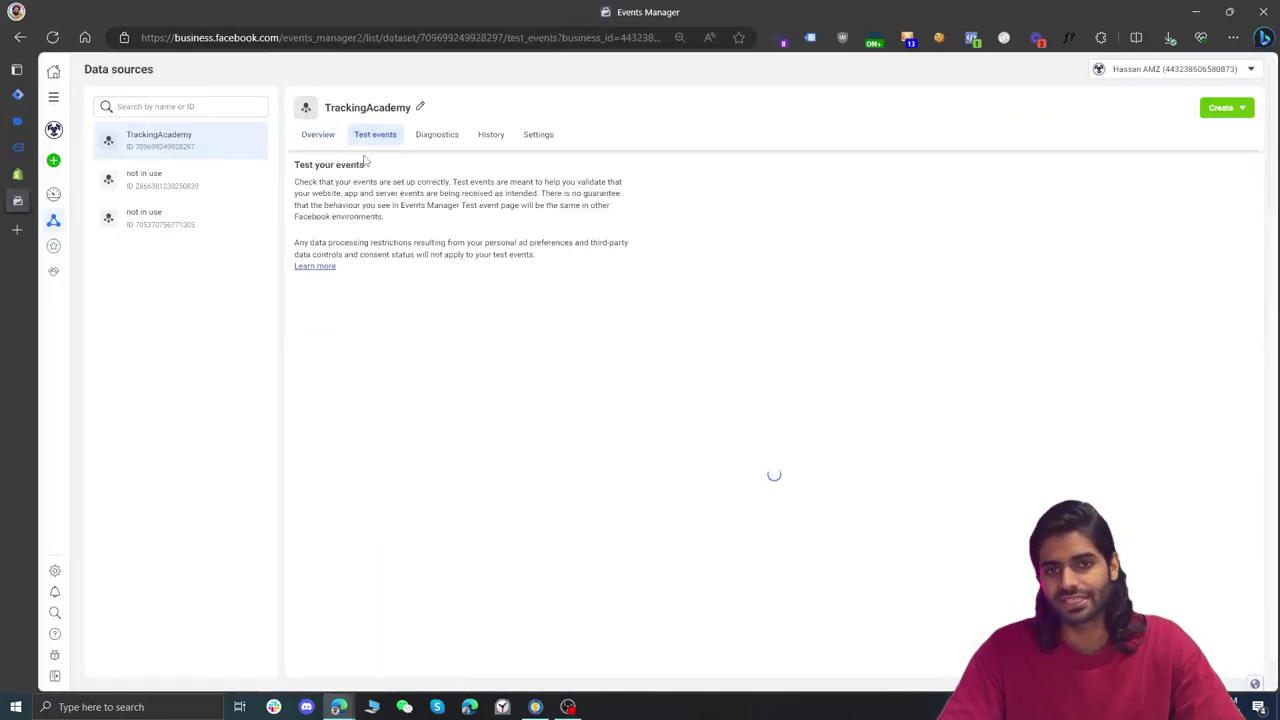
Switch to the store preview, add Product 002 Title from the catalog to the cart and view the cart.
click(60, 147)
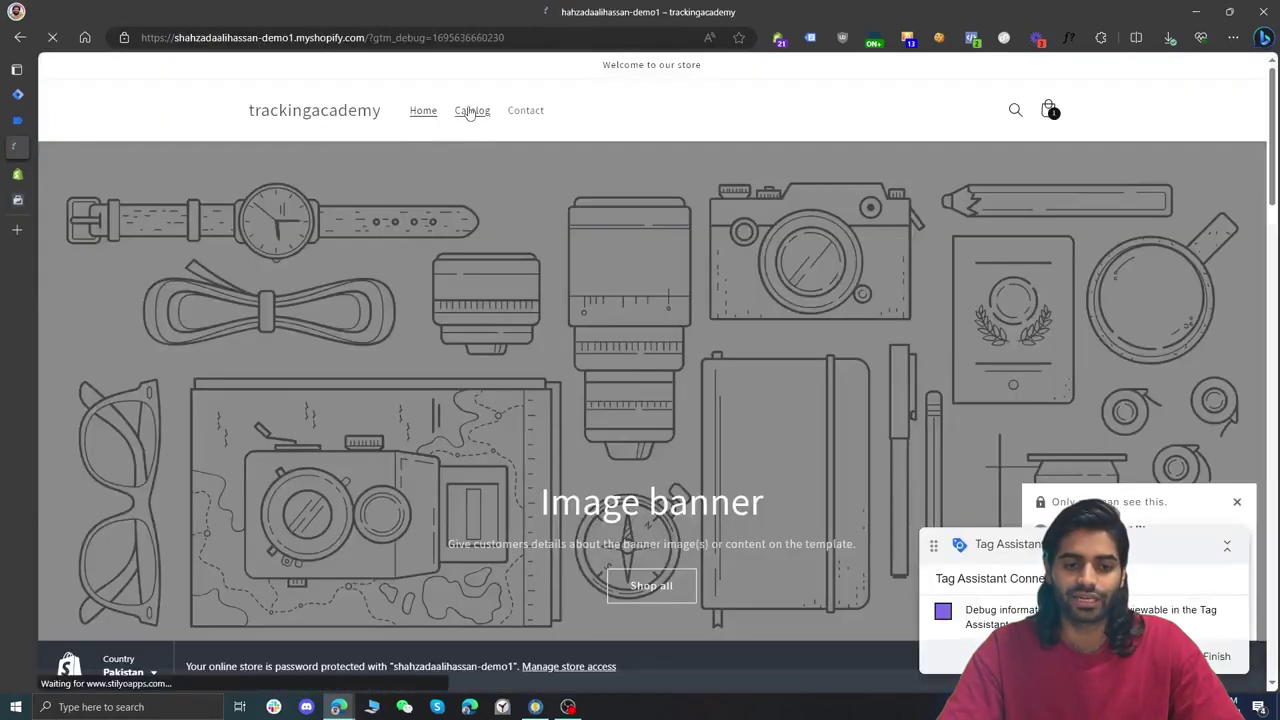
click(470, 110)
click(551, 381)
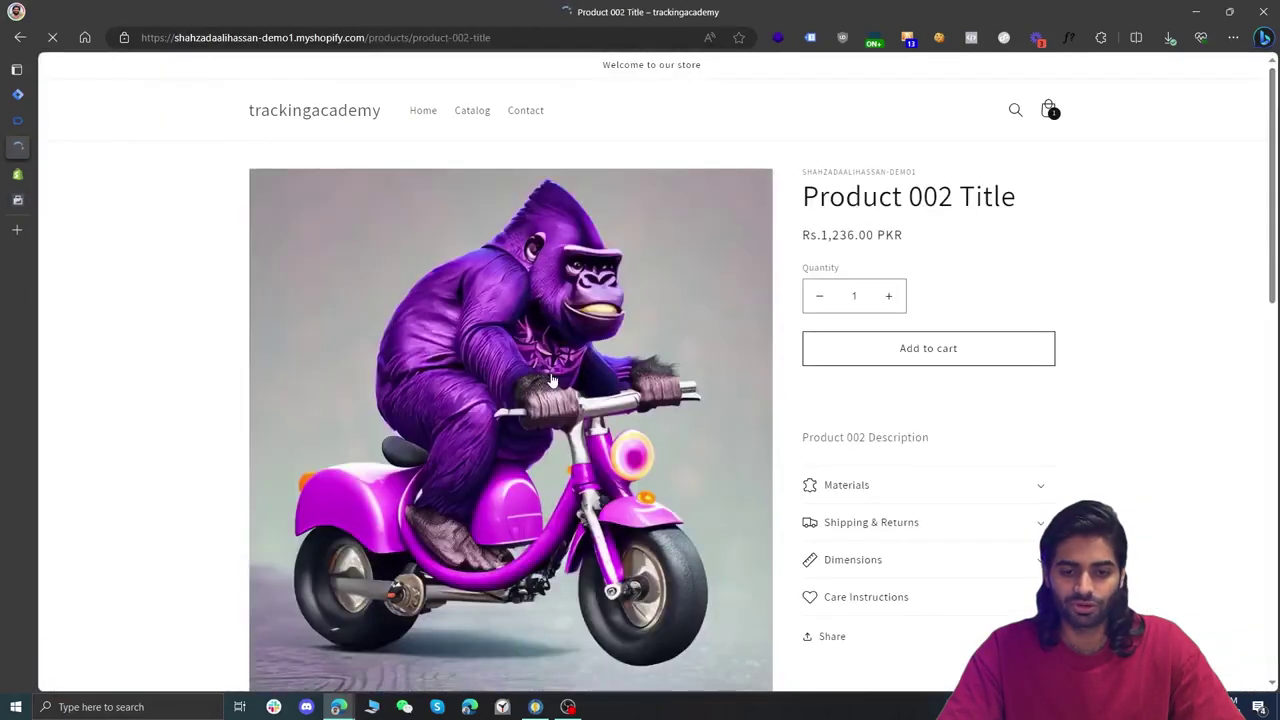
click(915, 294)
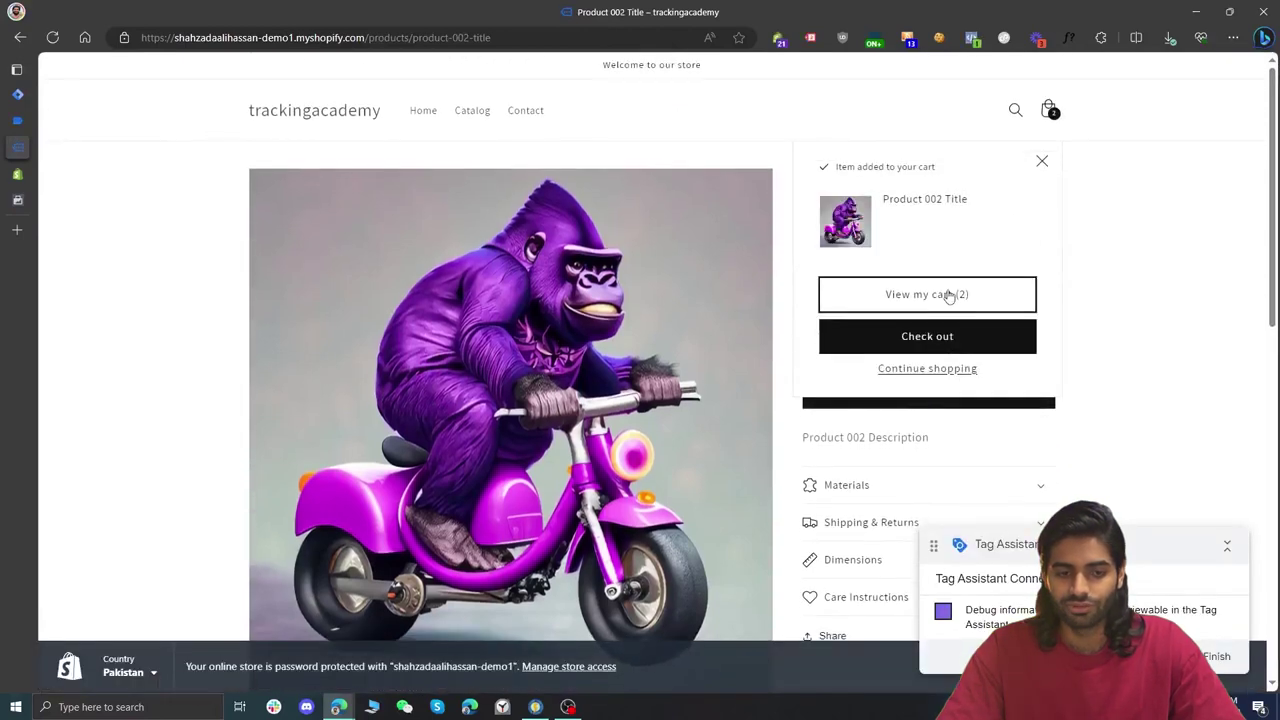
click(949, 296)
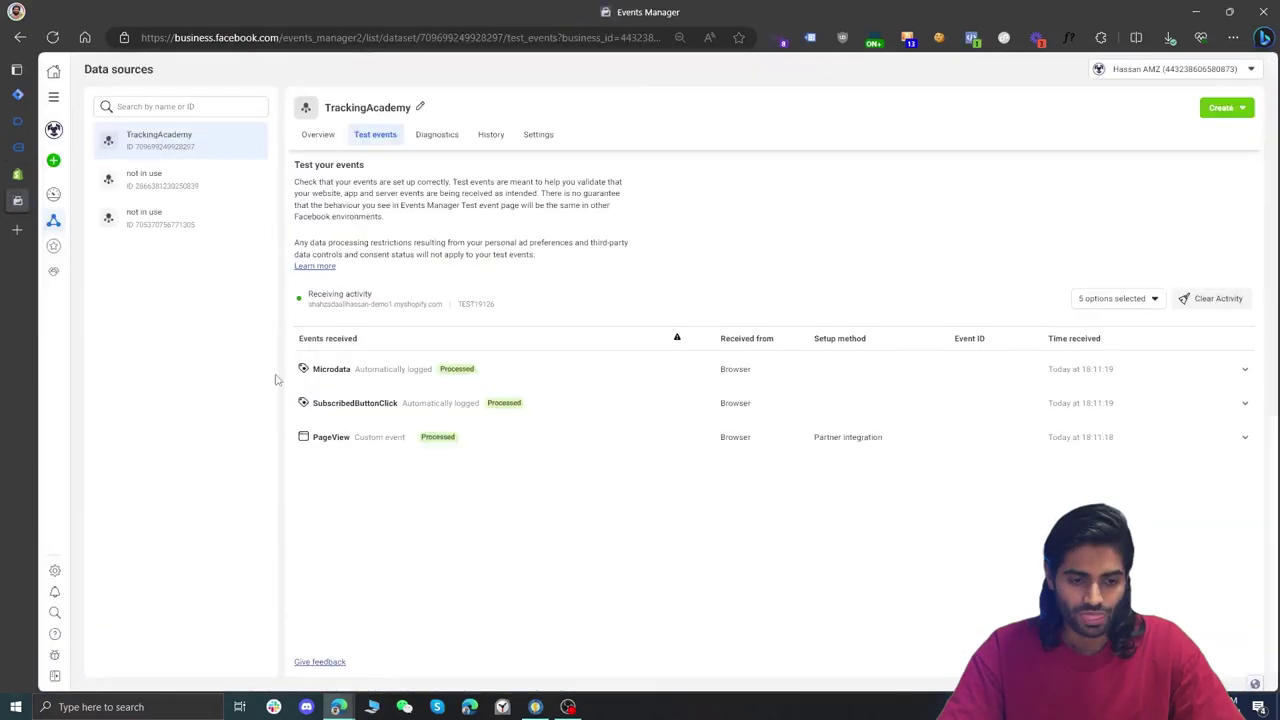
Check the test events received in Events Manager and start the checkout from the store's cart.
click(343, 437)
click(391, 370)
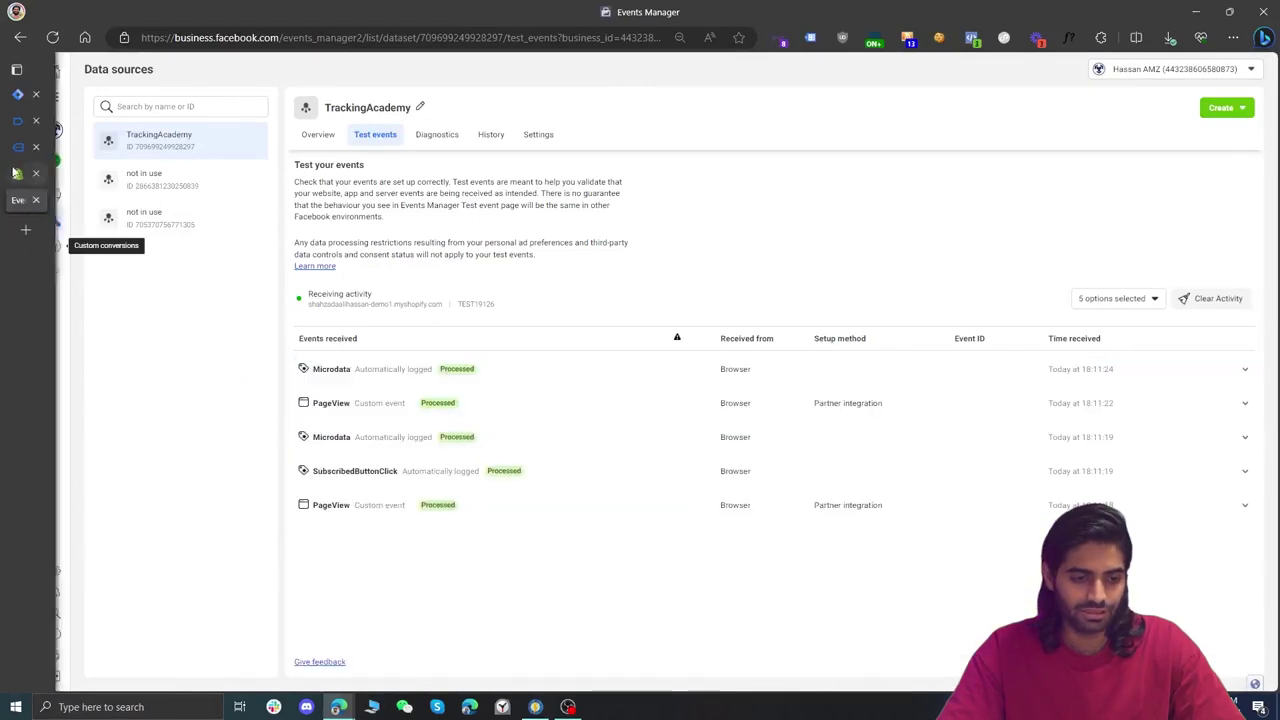
click(28, 121)
click(29, 147)
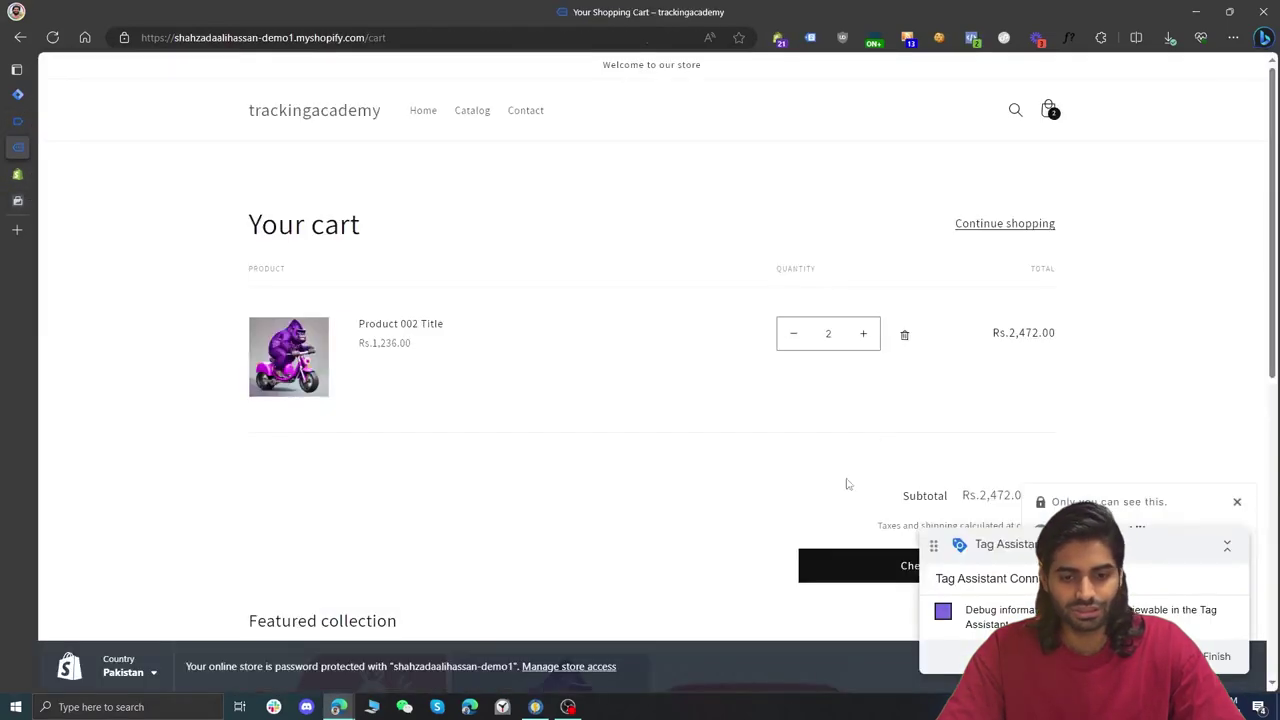
scroll(866, 541, down, 3)
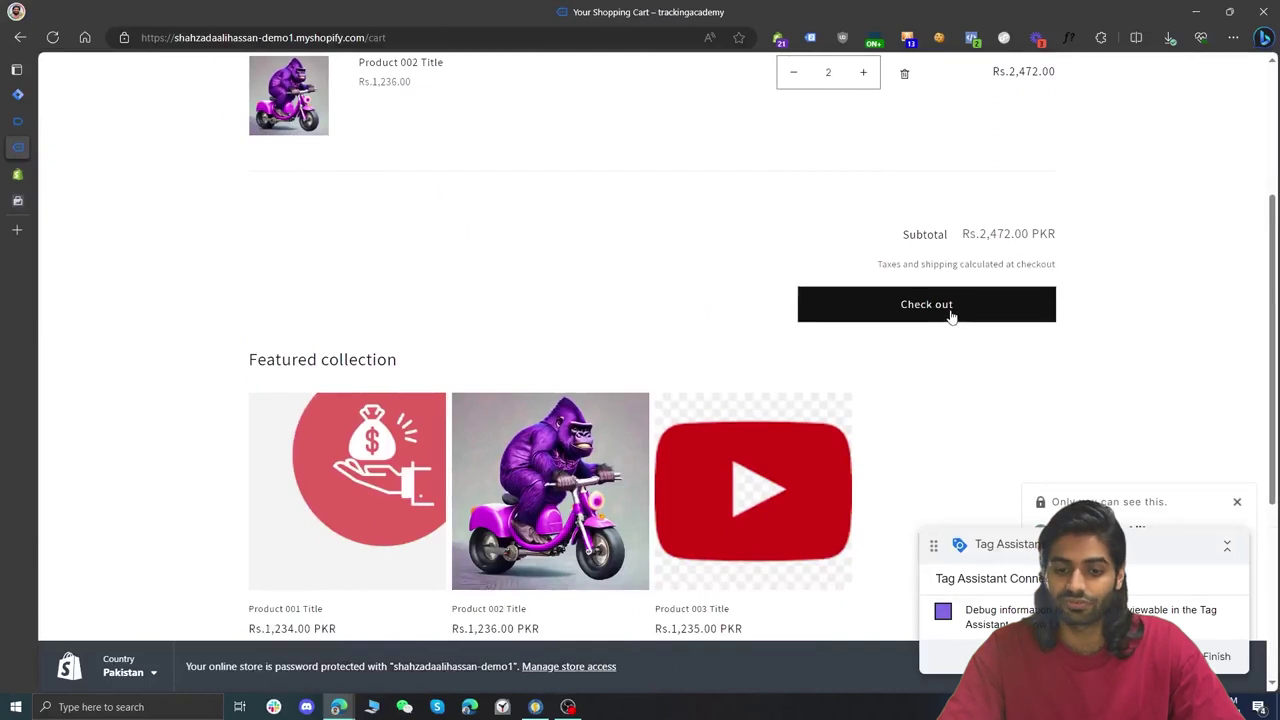
click(950, 317)
Examine in Tag Assistant which tags fired on the shopping cart page's custom_begin_checkout event.
click(17, 121)
click(148, 224)
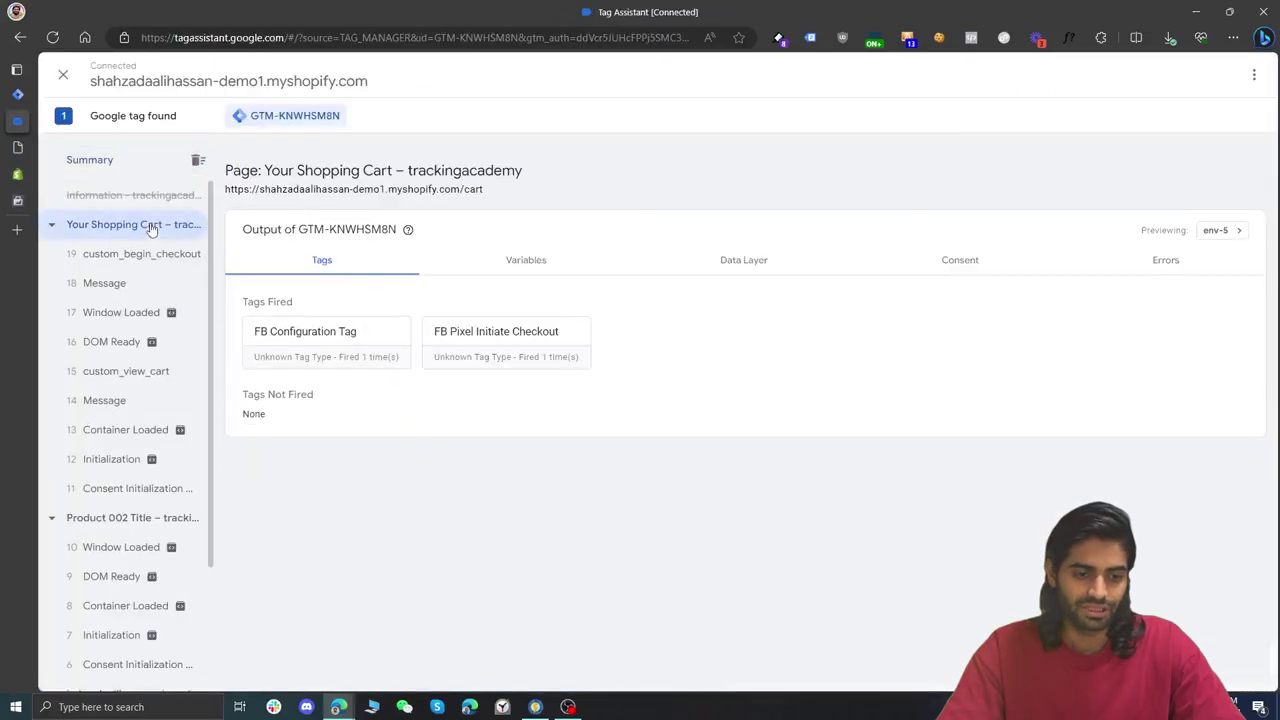
click(148, 255)
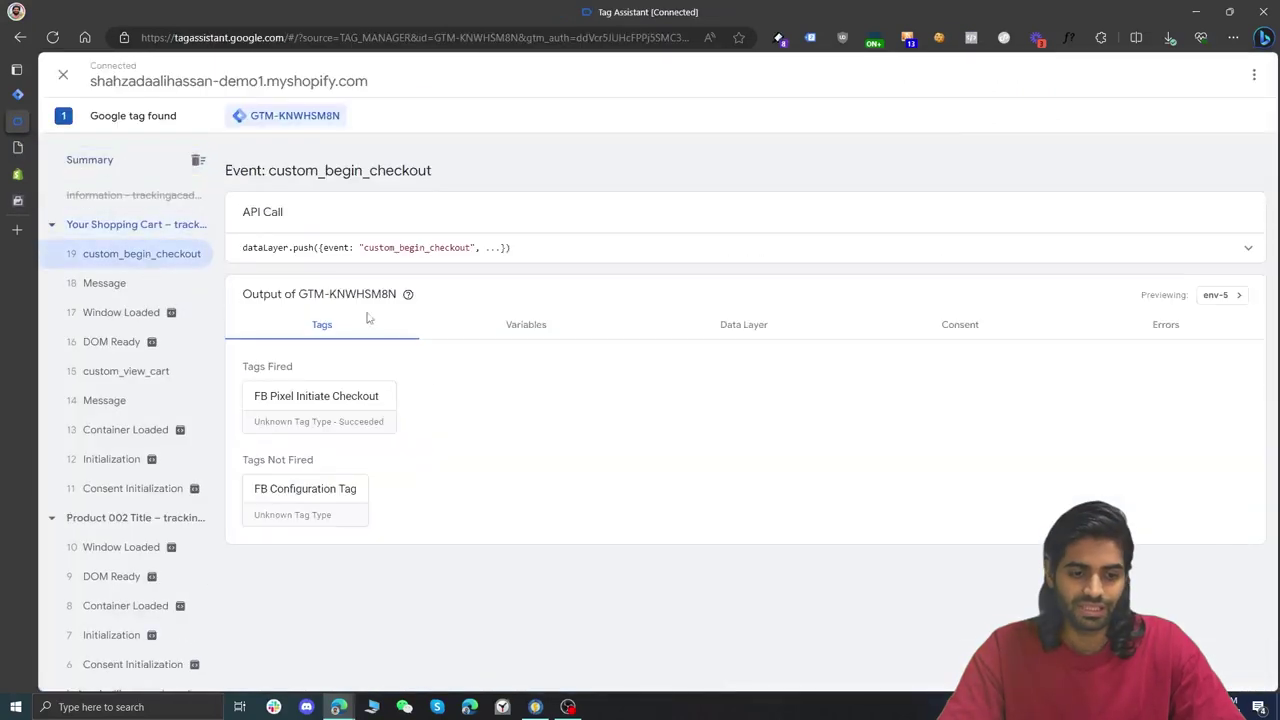
Expand the Initiate checkout test event in Events Manager and examine all its parameters at a larger page zoom.
click(17, 147)
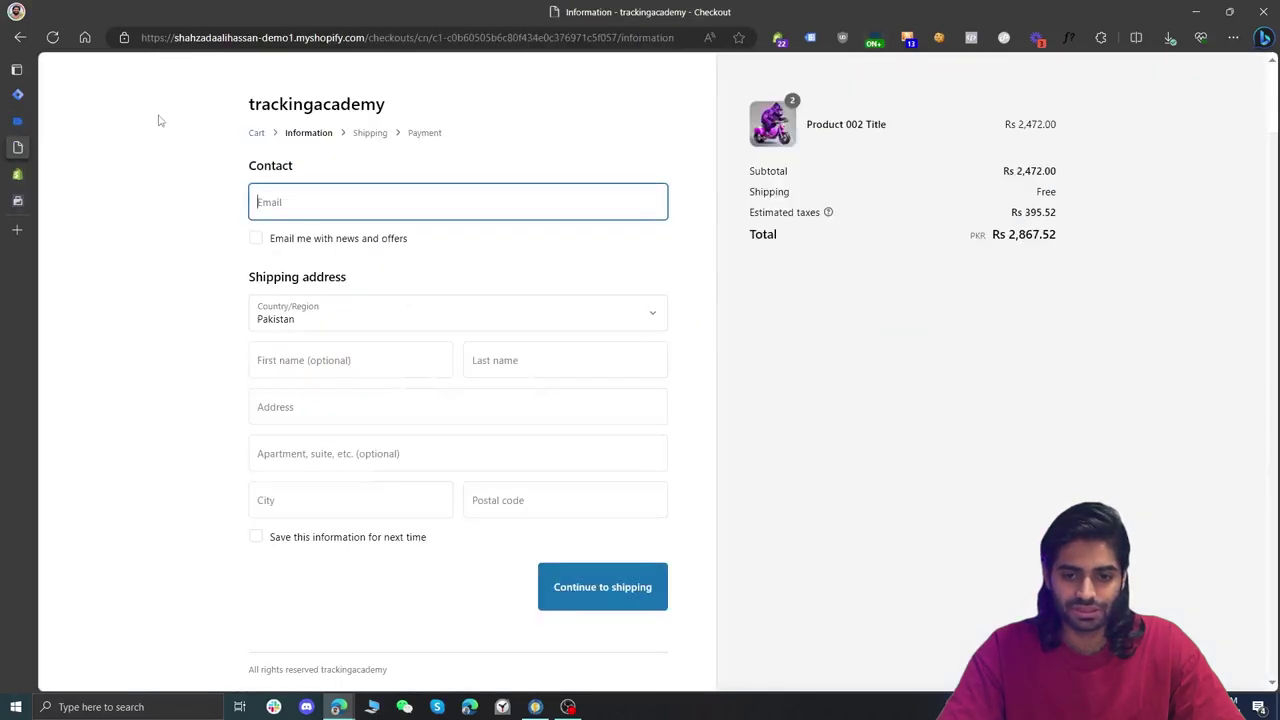
click(17, 200)
click(452, 378)
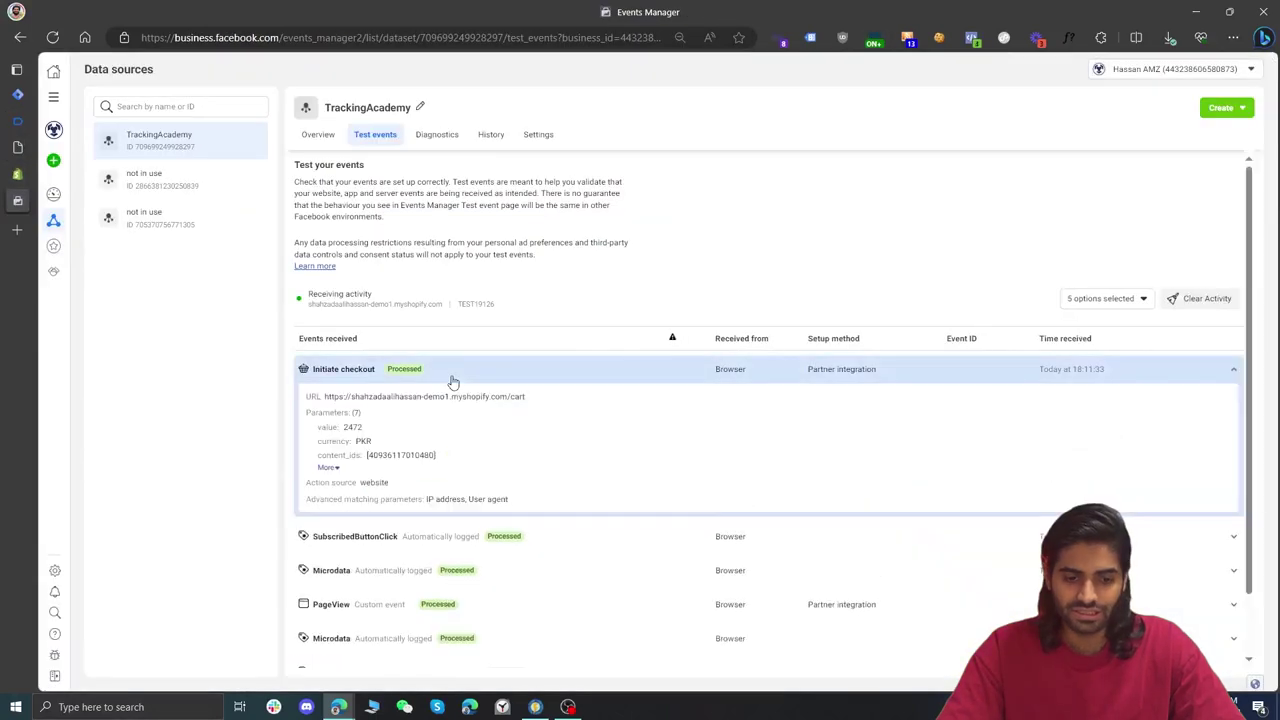
click(330, 468)
key(ctrl+plus)
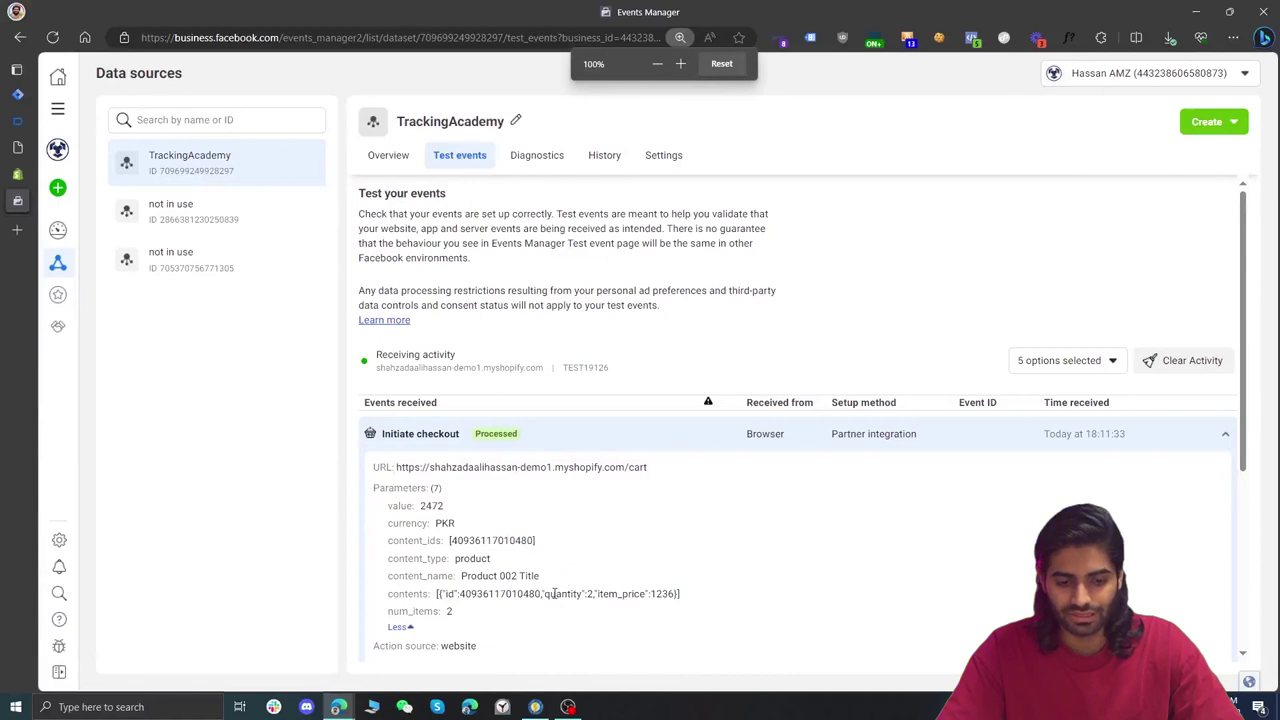
double_click(616, 594)
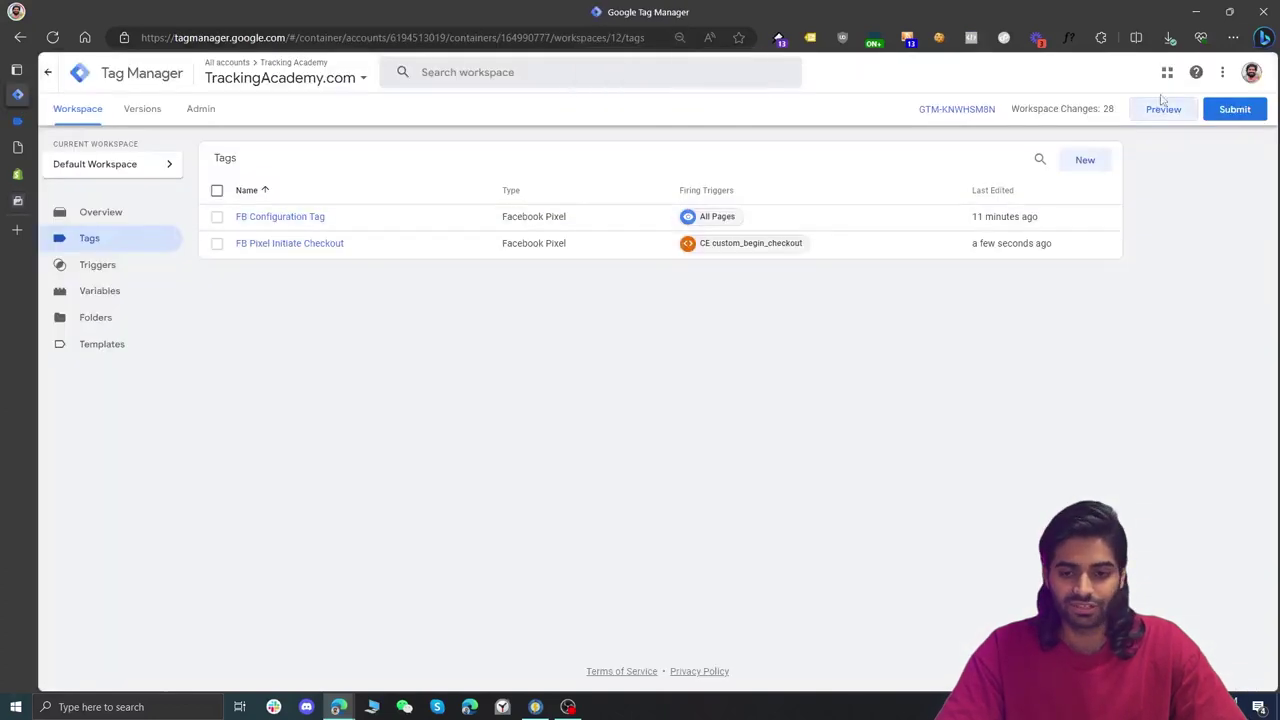
Open the submission of the Tag Manager workspace changes and name the version with the author's bracketed name followed by FB Initiate Checkout.
click(1233, 108)
click(585, 221)
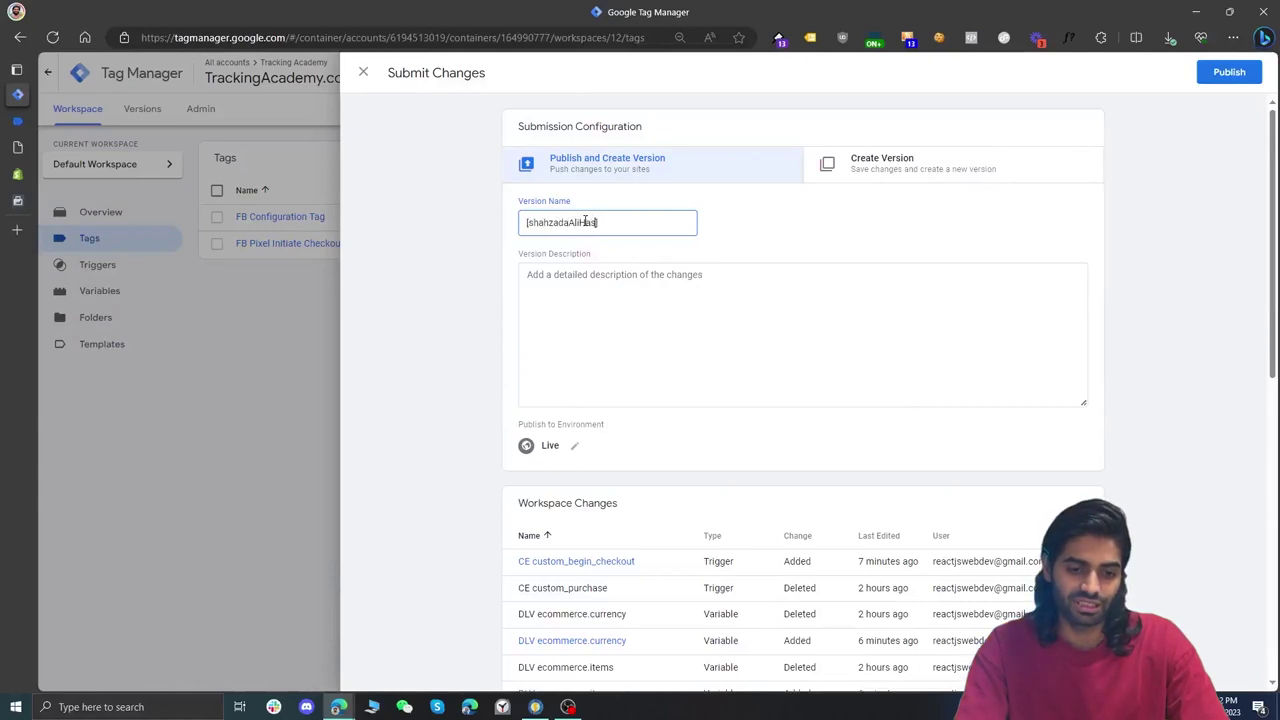
text(FB Ininitae)
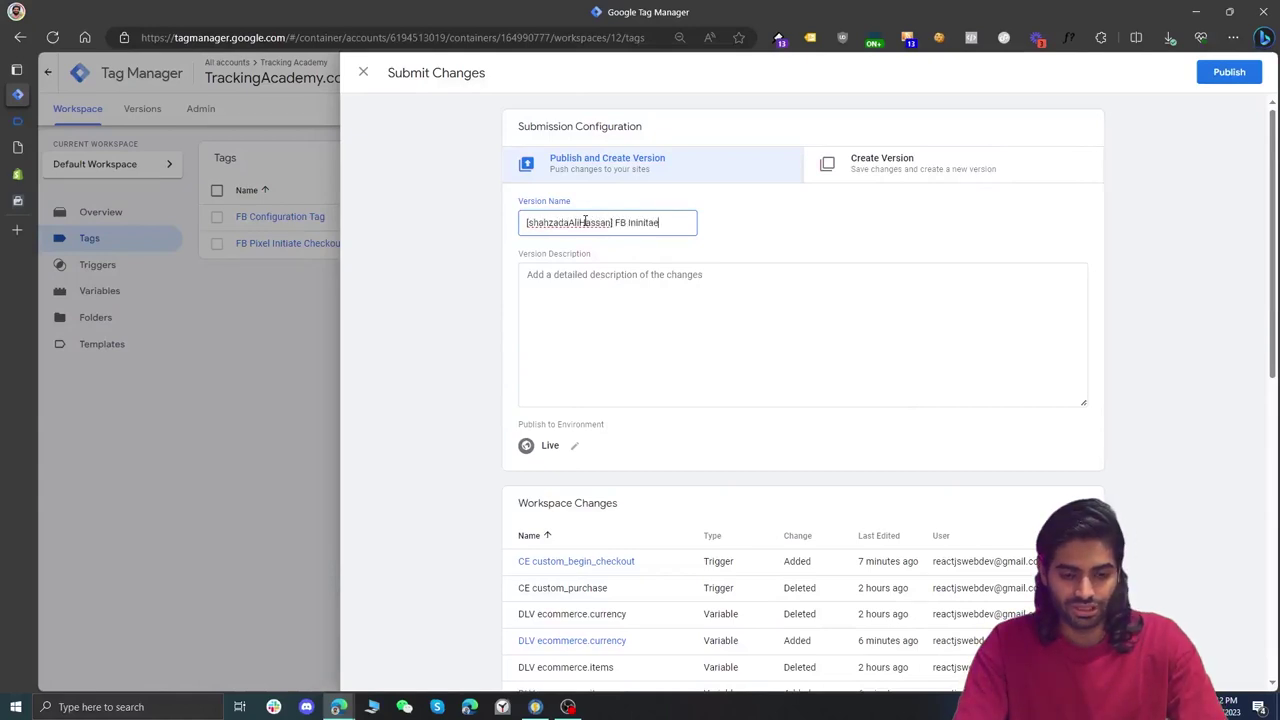
text( Checkout)
right_click(622, 223)
click(645, 240)
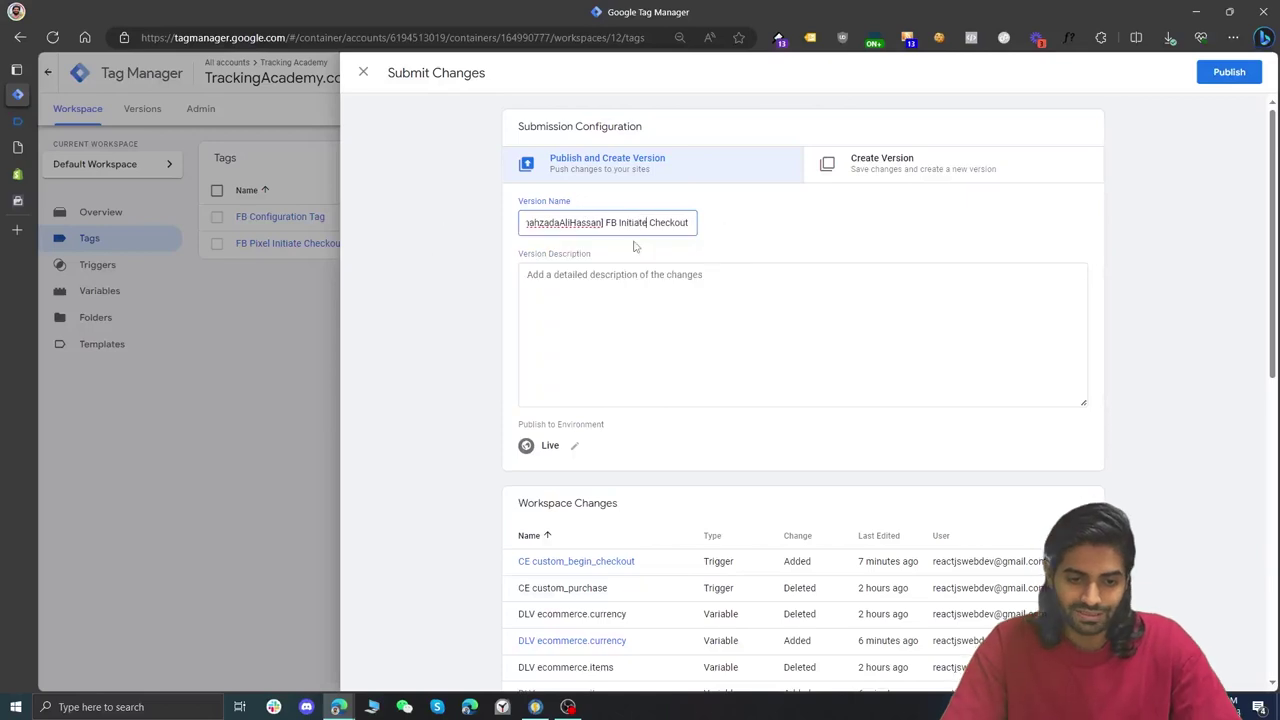